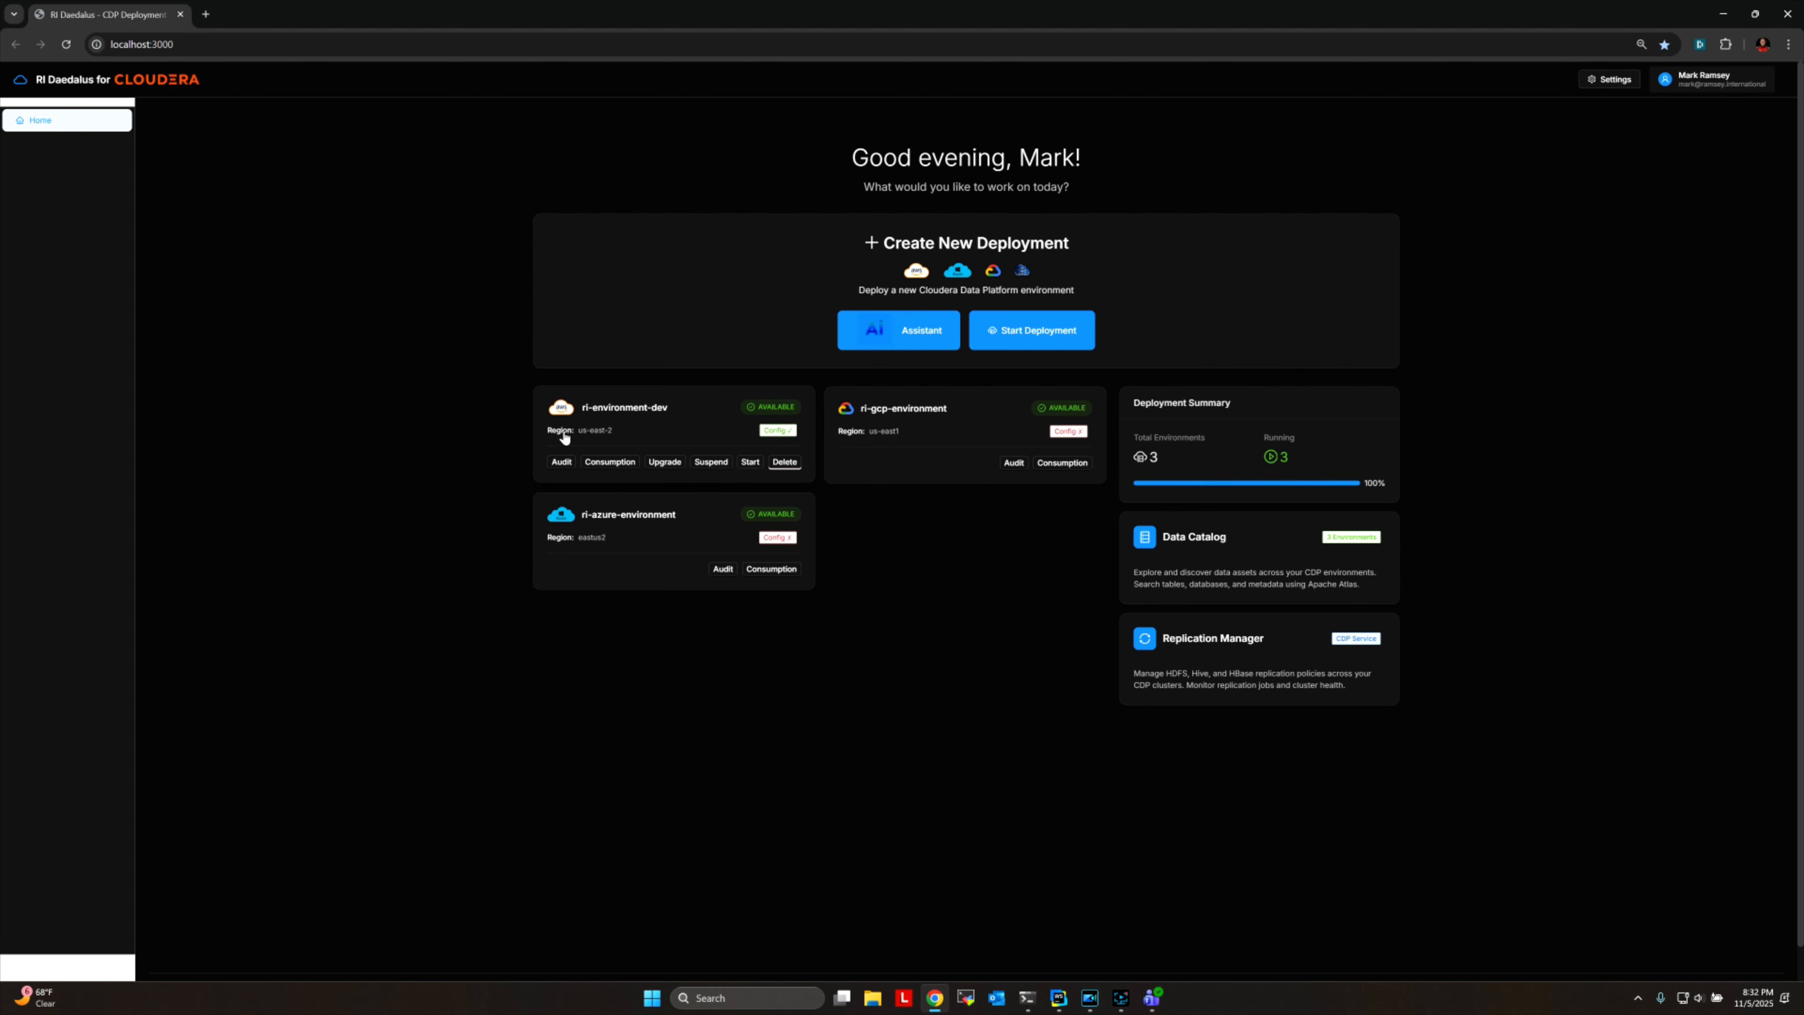
Review the environment, CDP and data cluster details of the ri-environment-dev deployment, closing the viewer when done.
{"action": "left_click", "coordinate": [688, 426]}
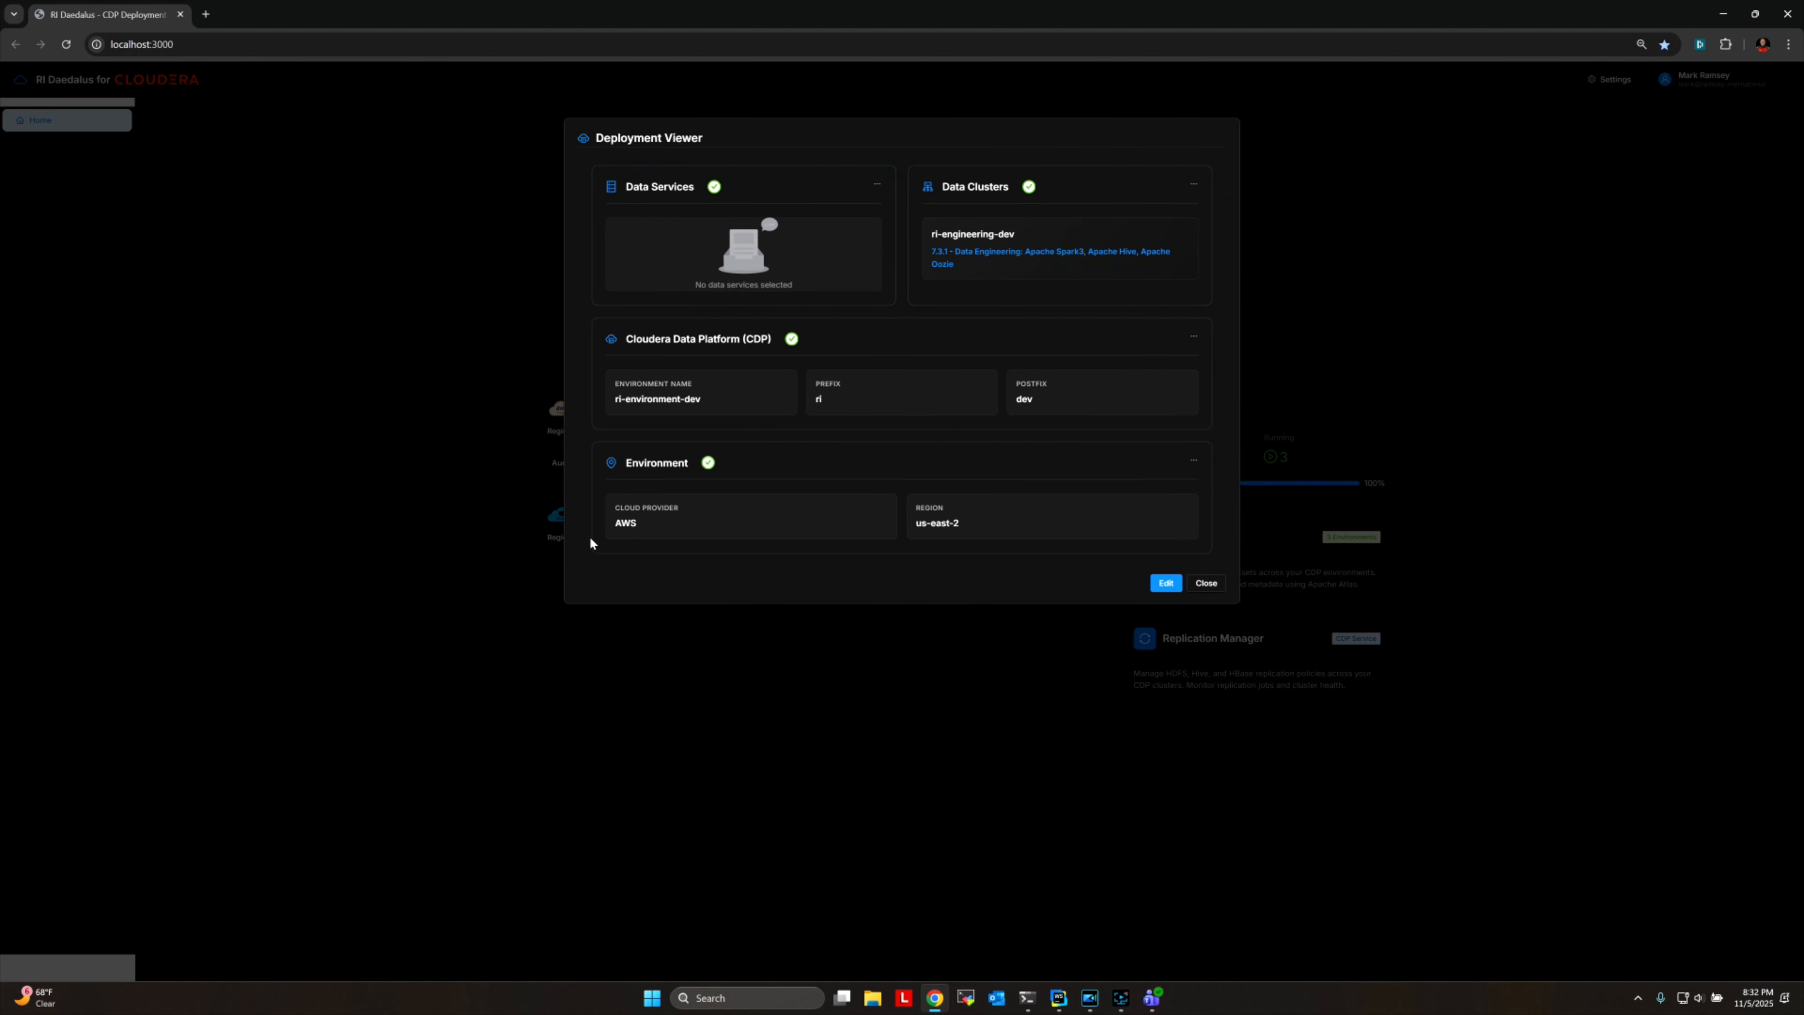
{"action": "mouse_move", "coordinate": [812, 508]}
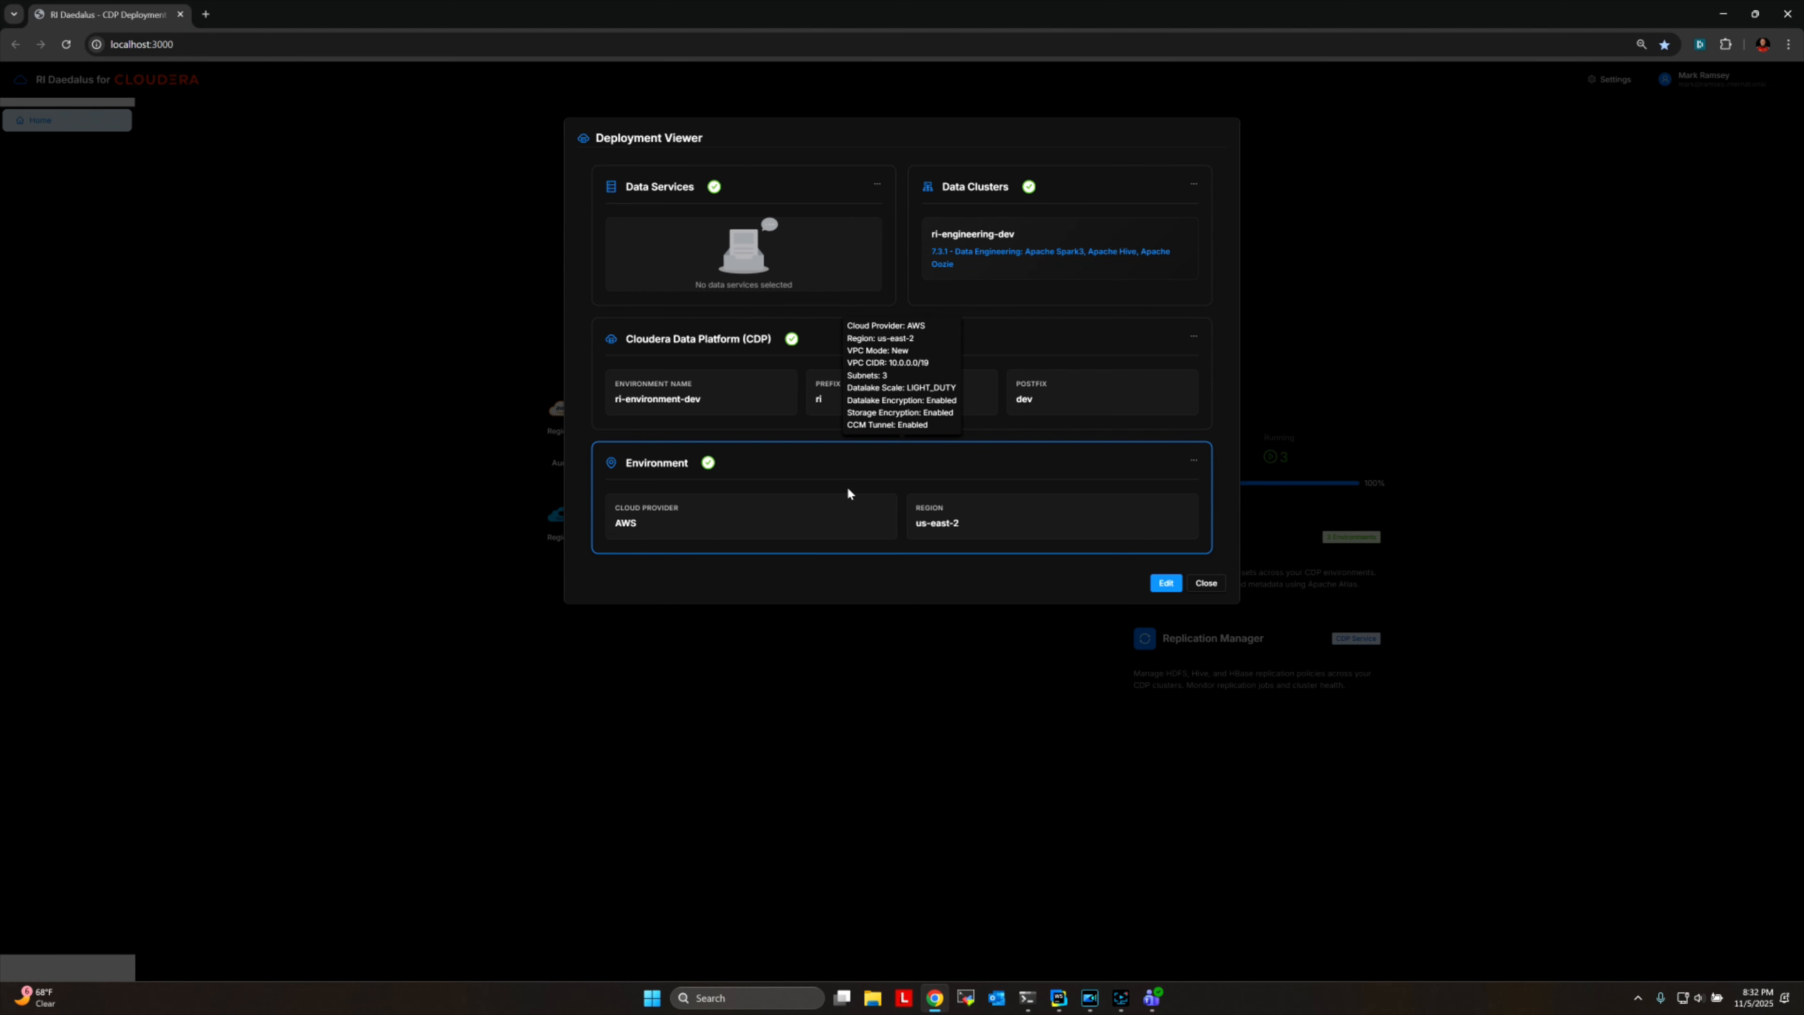
{"action": "mouse_move", "coordinate": [918, 374]}
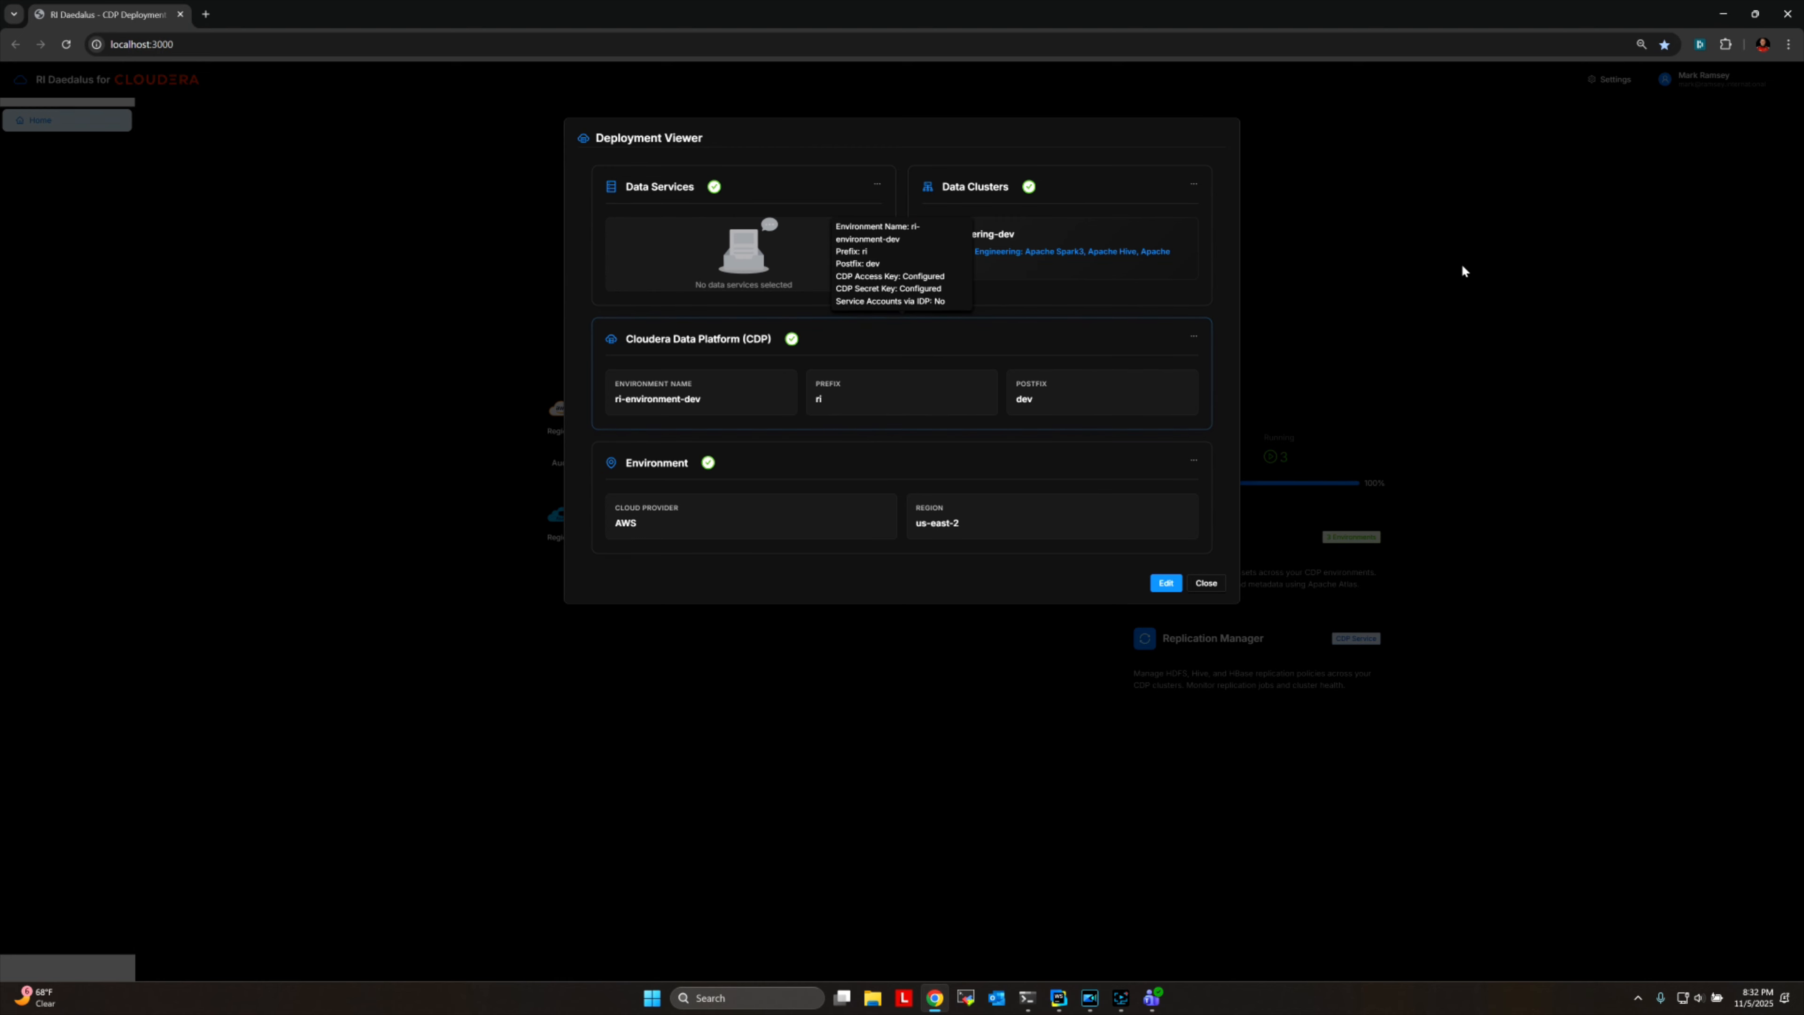
{"action": "mouse_move", "coordinate": [1017, 245]}
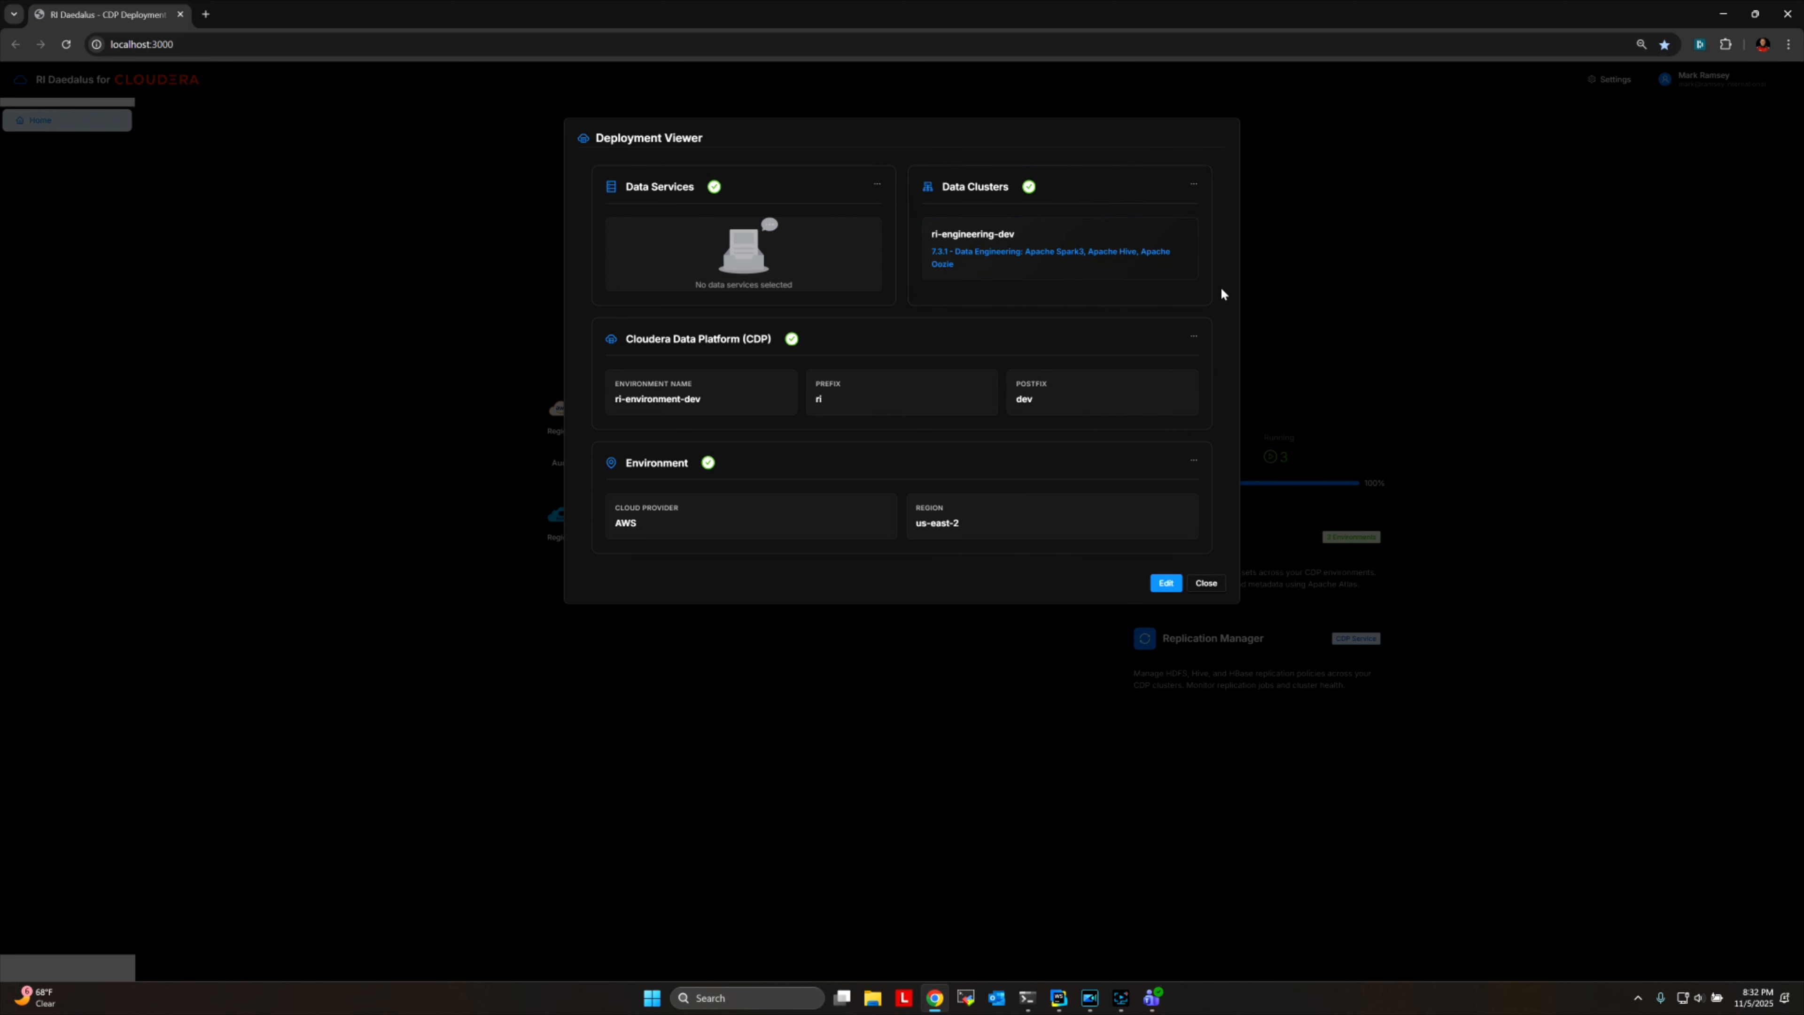
{"action": "left_click", "coordinate": [1206, 583]}
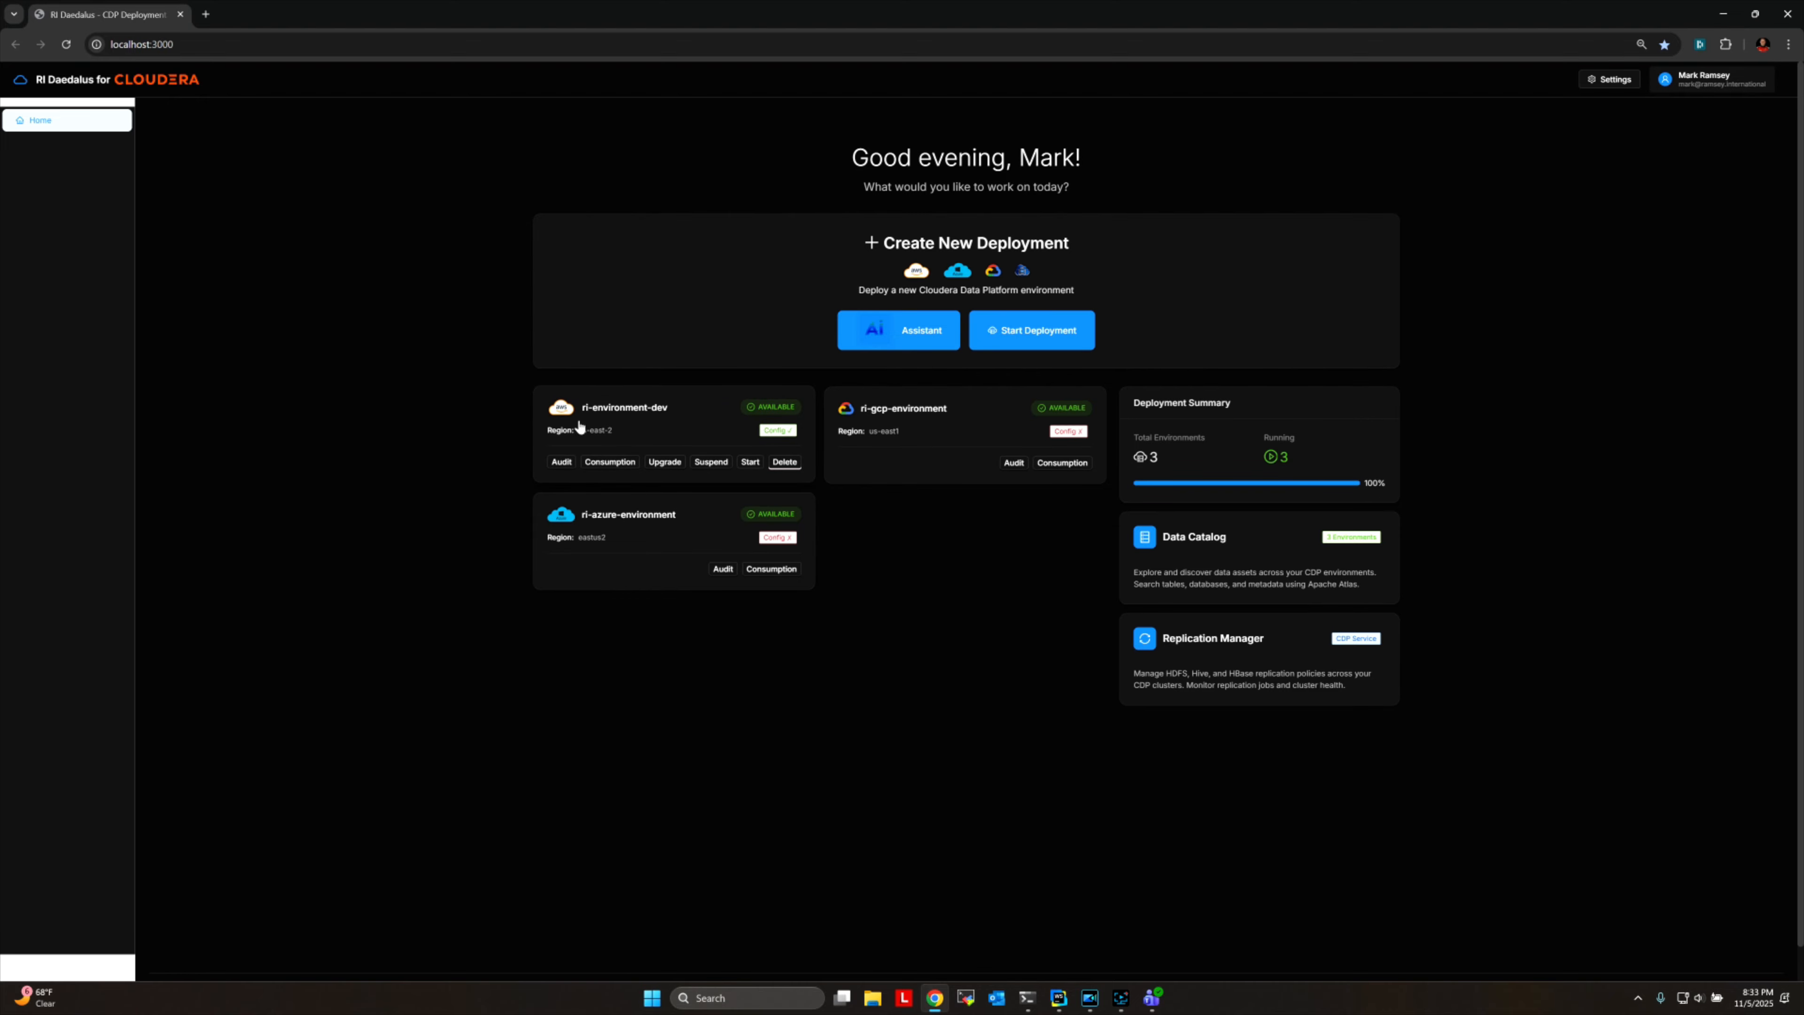
Look through the audit events of ri-environment-dev and close the audit viewer.
{"action": "left_click", "coordinate": [561, 463]}
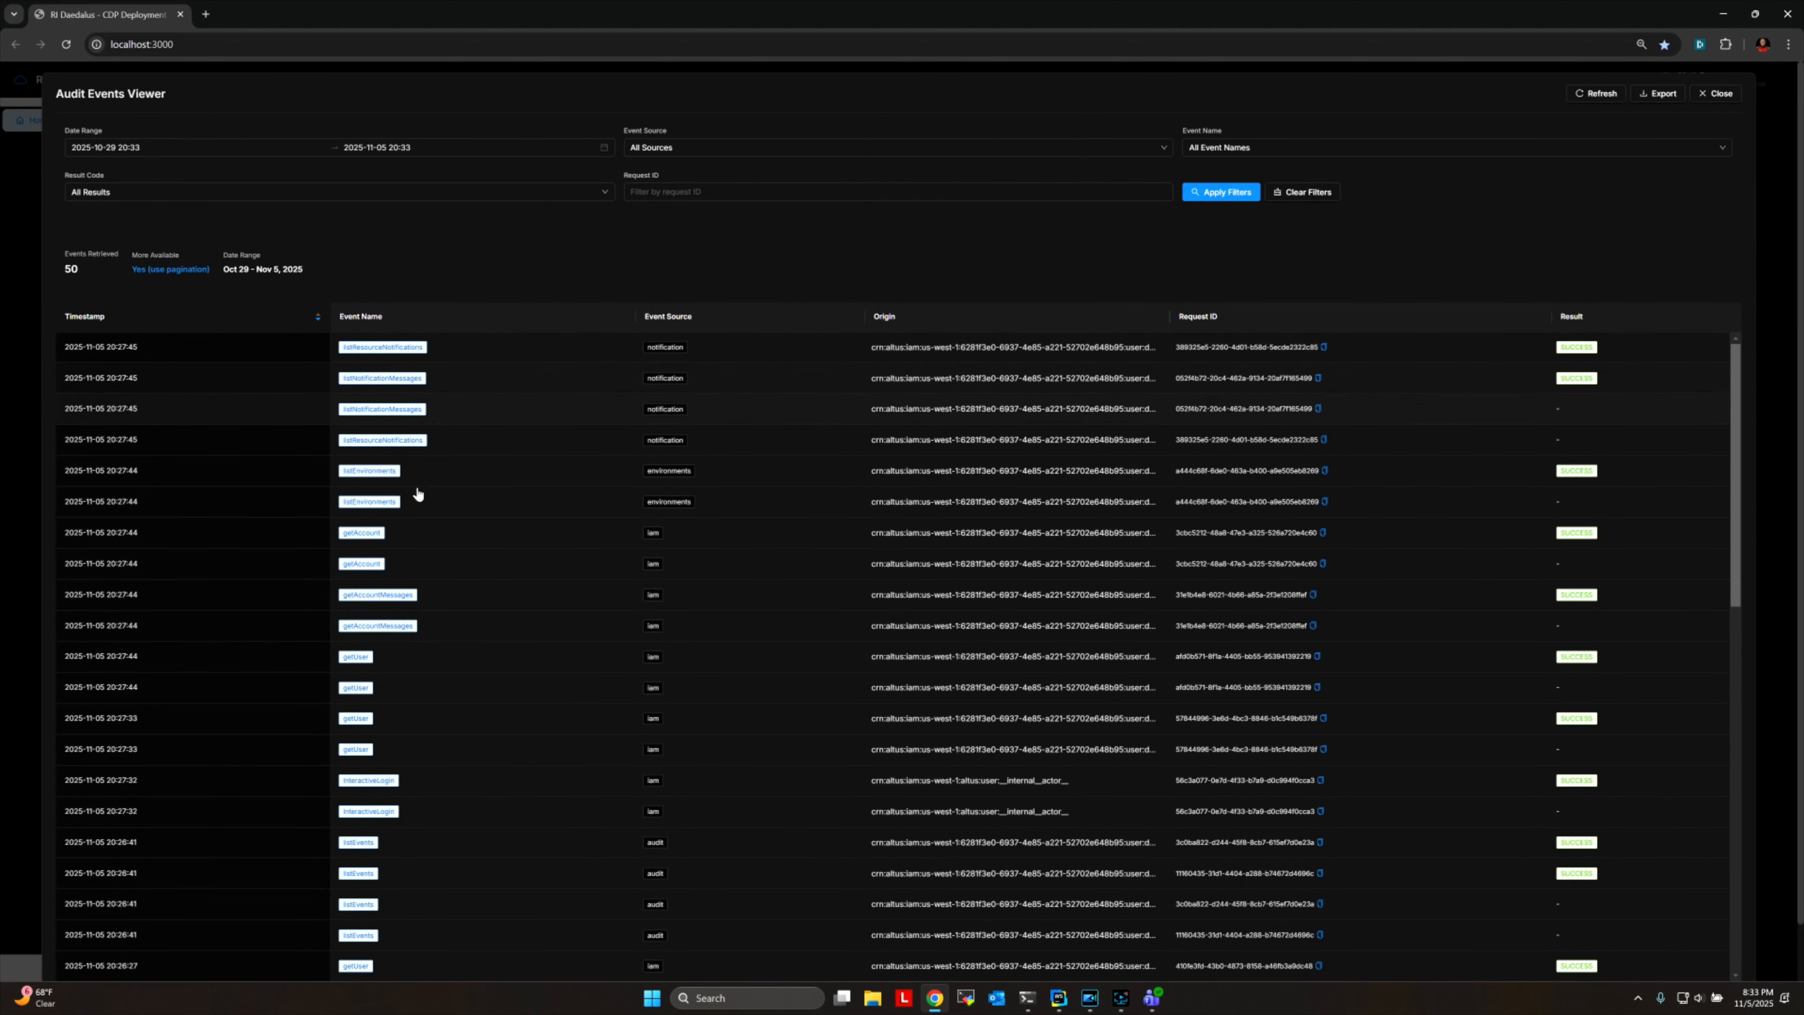
{"action": "scroll", "coordinate": [437, 628], "scroll_direction": "down", "scroll_amount": 1}
{"action": "scroll", "coordinate": [437, 628], "scroll_direction": "down", "scroll_amount": 8}
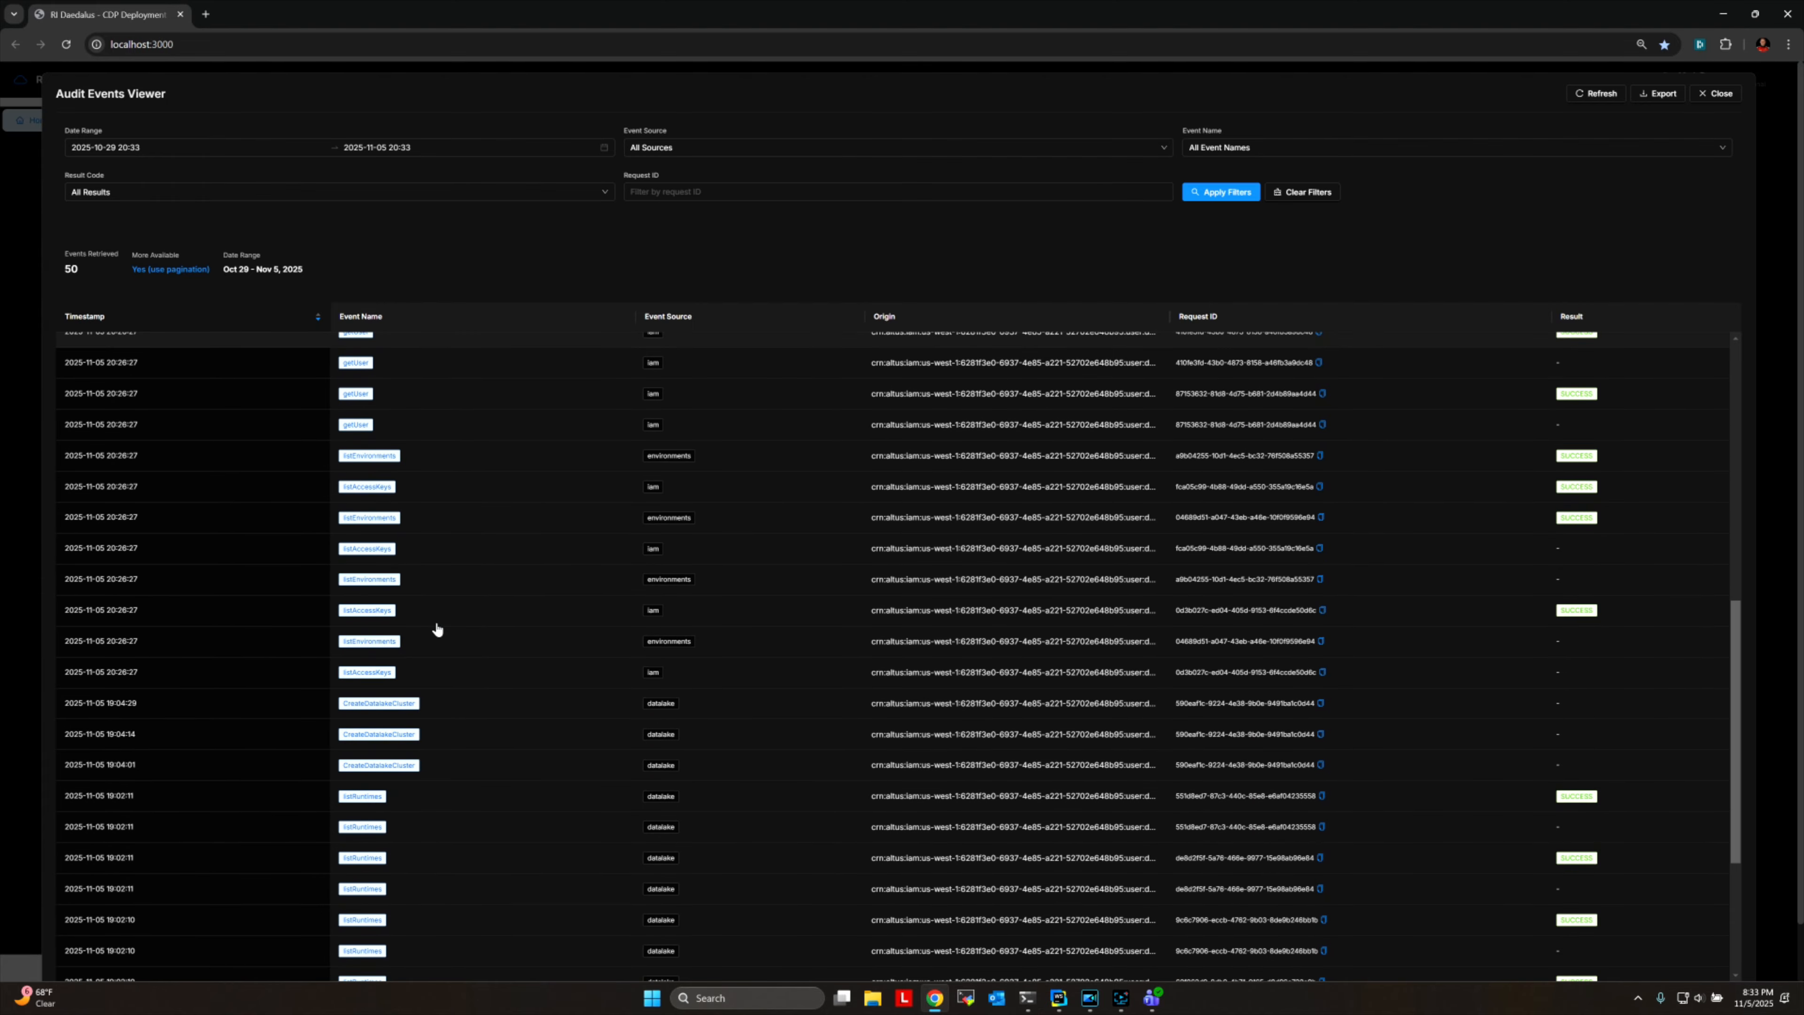
{"action": "scroll", "coordinate": [437, 628], "scroll_direction": "down", "scroll_amount": 3}
{"action": "scroll", "coordinate": [437, 629], "scroll_direction": "up", "scroll_amount": 10}
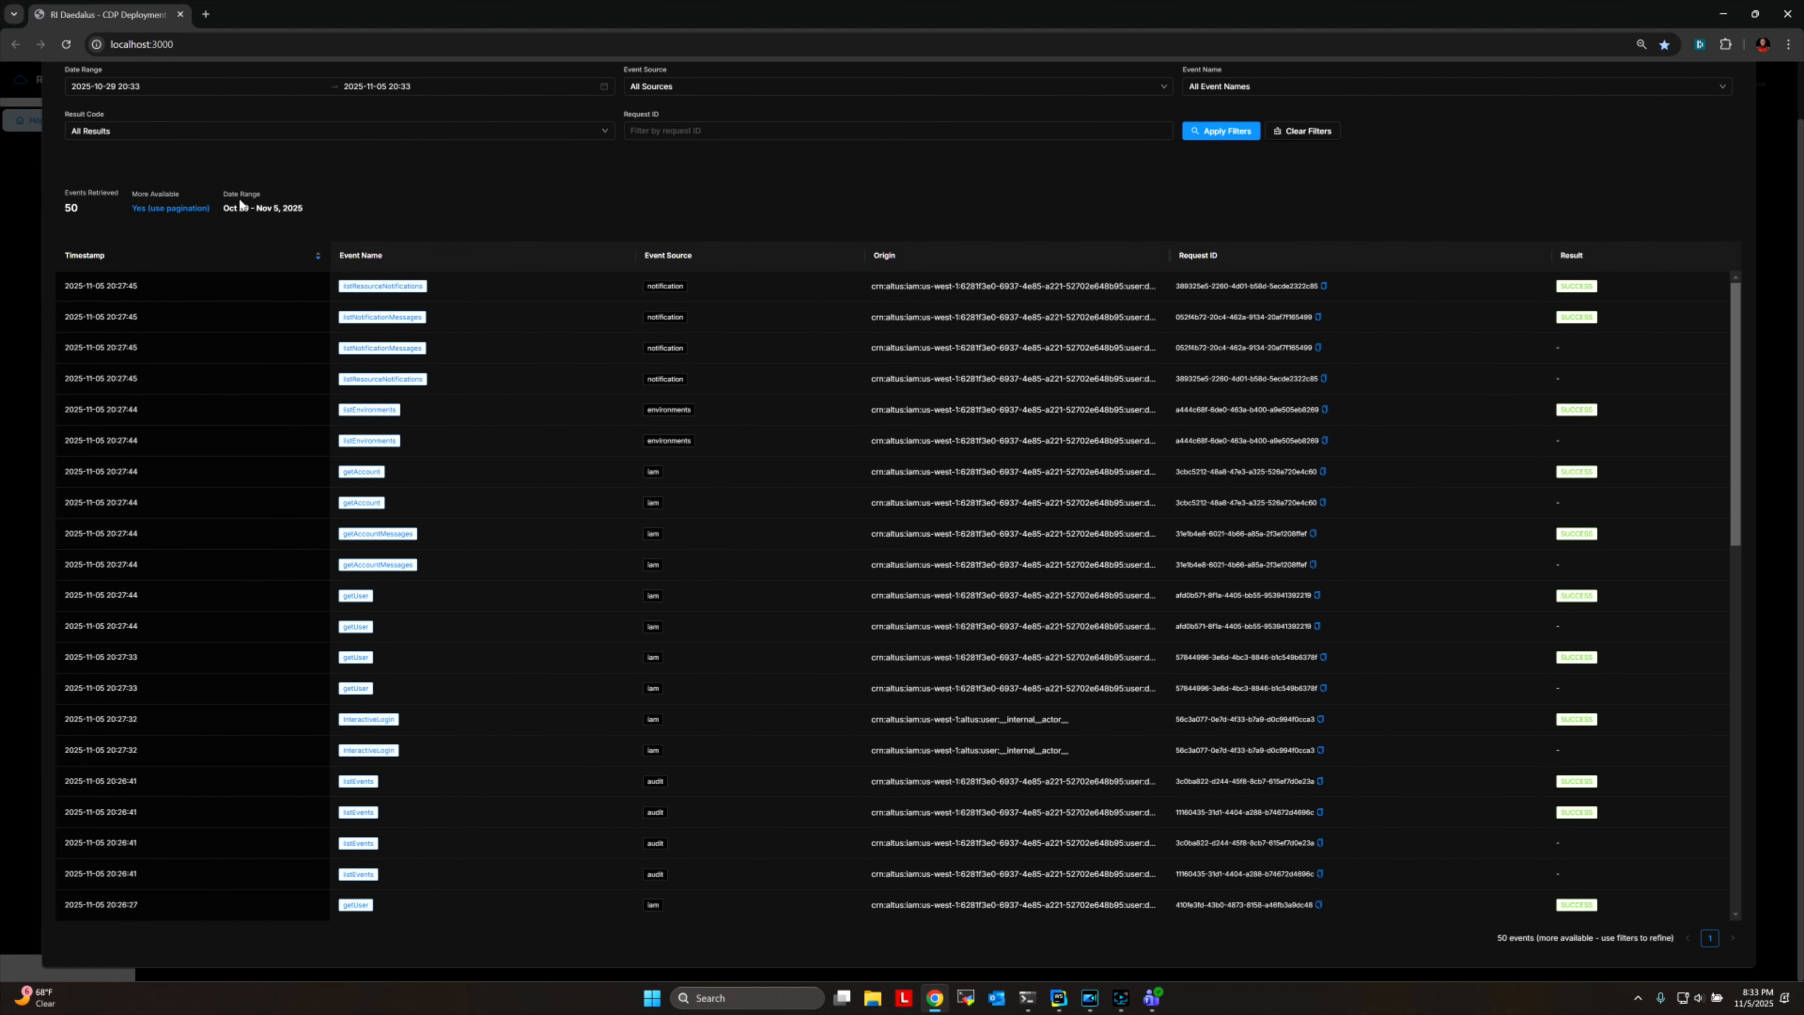
{"action": "scroll", "coordinate": [742, 162], "scroll_direction": "up", "scroll_amount": 1}
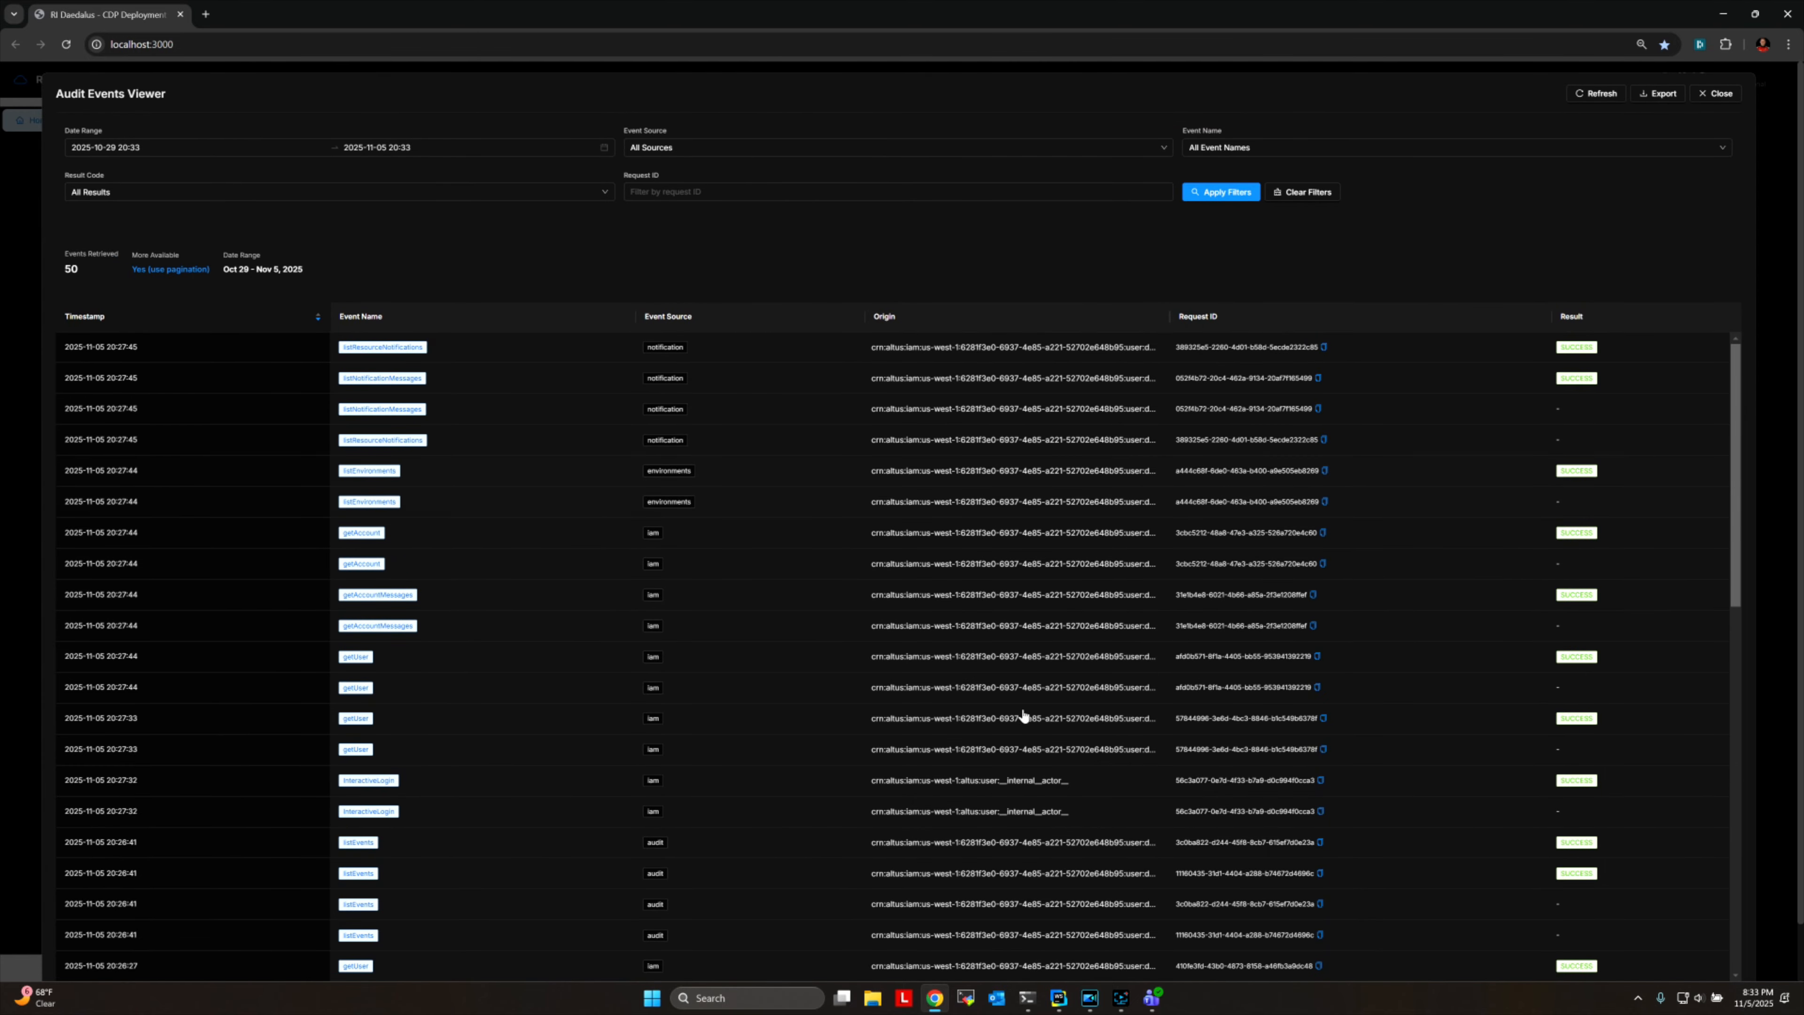
{"action": "left_click", "coordinate": [1718, 94]}
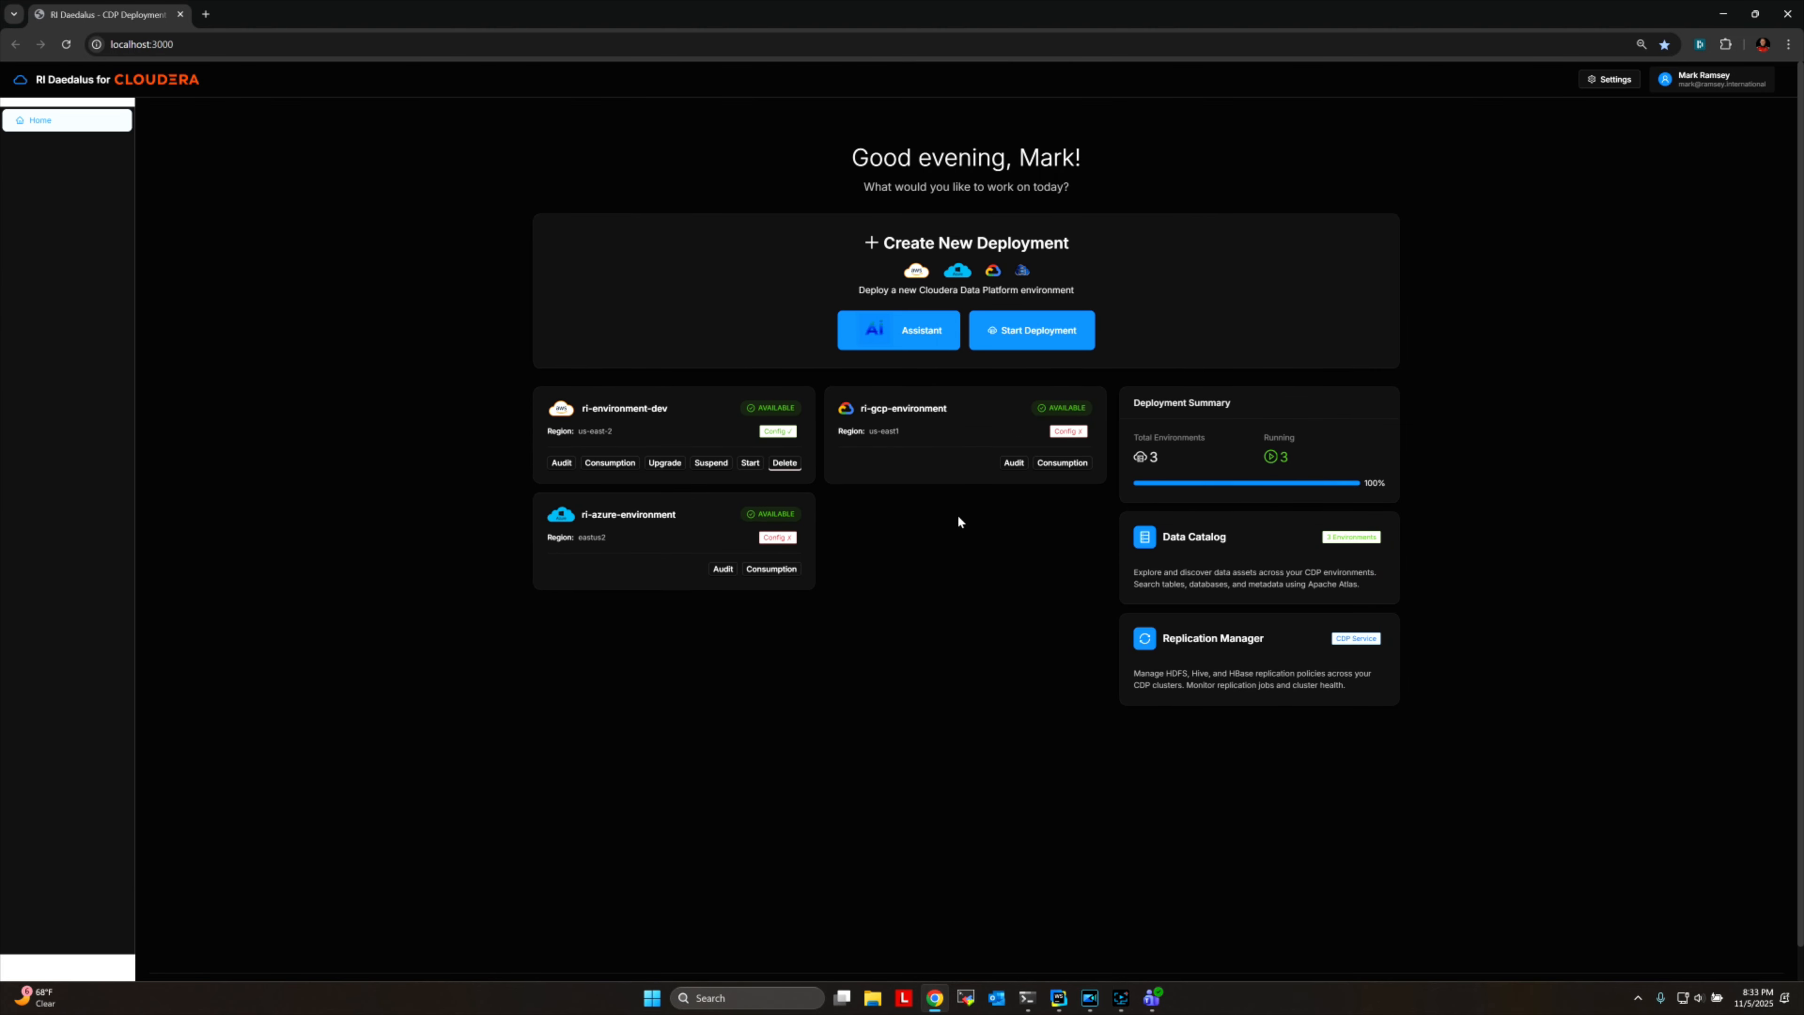
Examine the credit burndown, usage by service and cluster usage details for ri-environment-dev, closing the consumption report when done.
{"action": "left_click", "coordinate": [611, 463]}
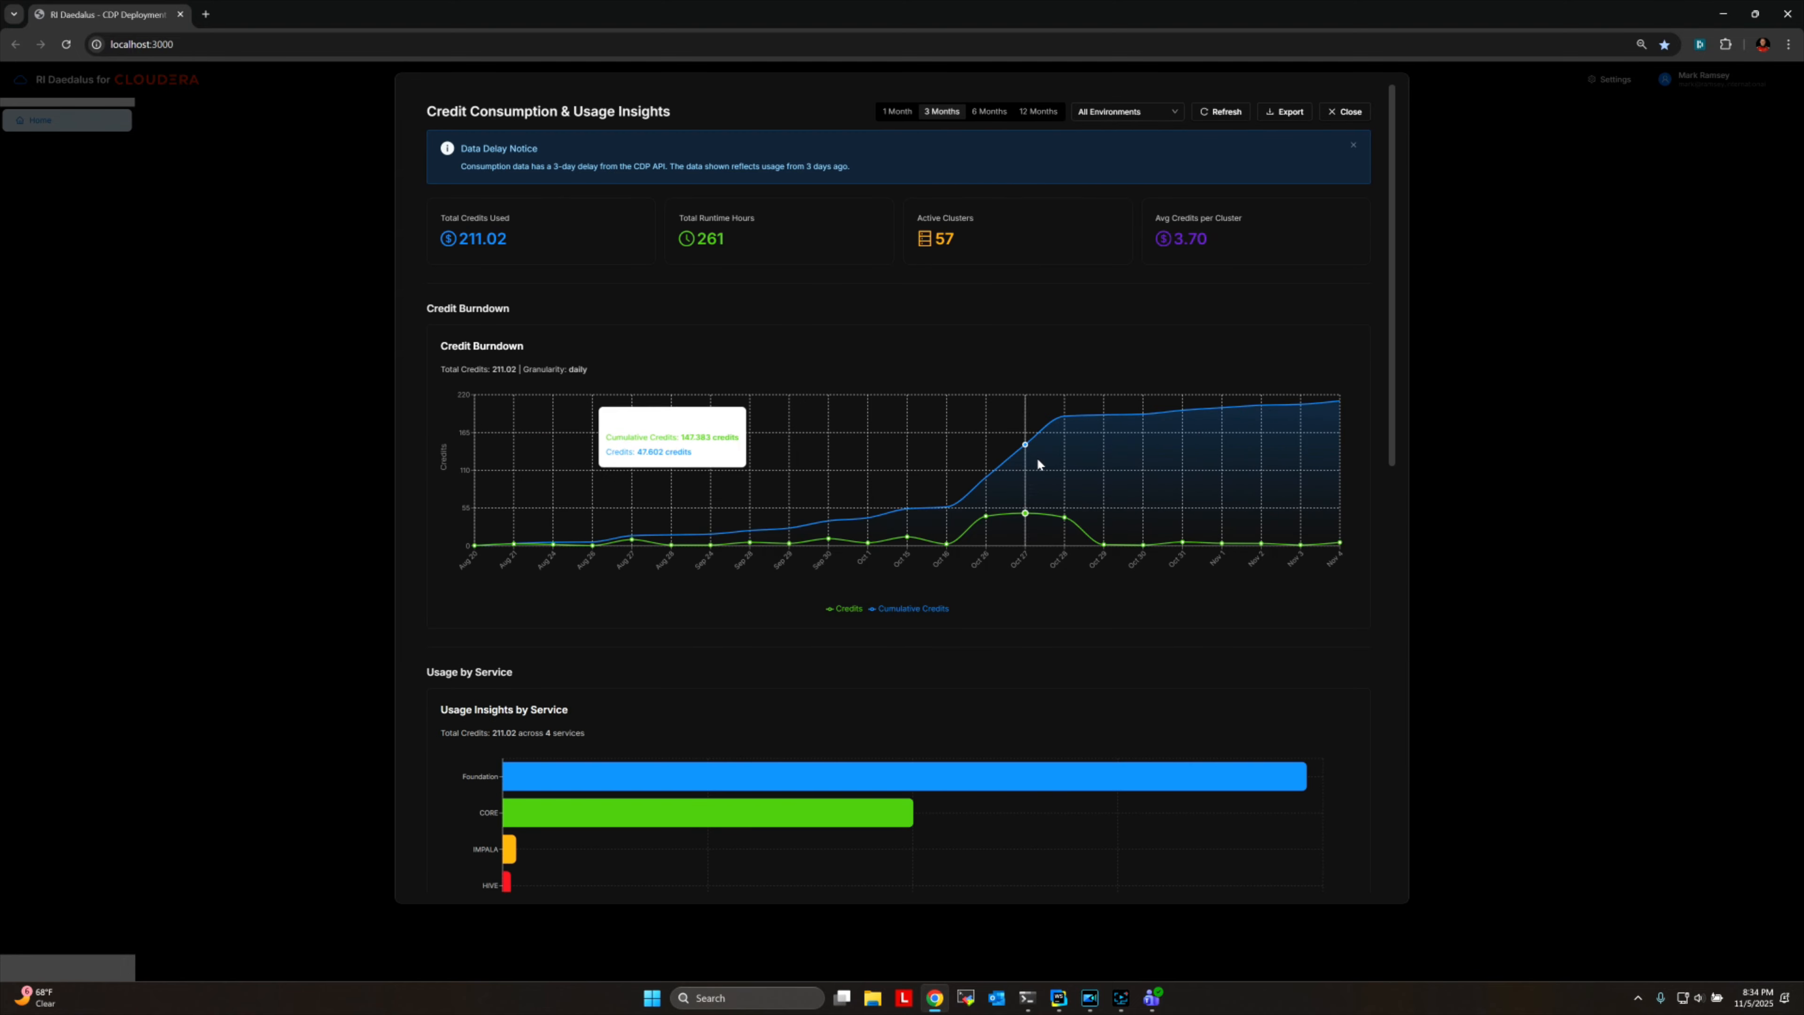
{"action": "scroll", "coordinate": [1127, 549], "scroll_direction": "down", "scroll_amount": 4}
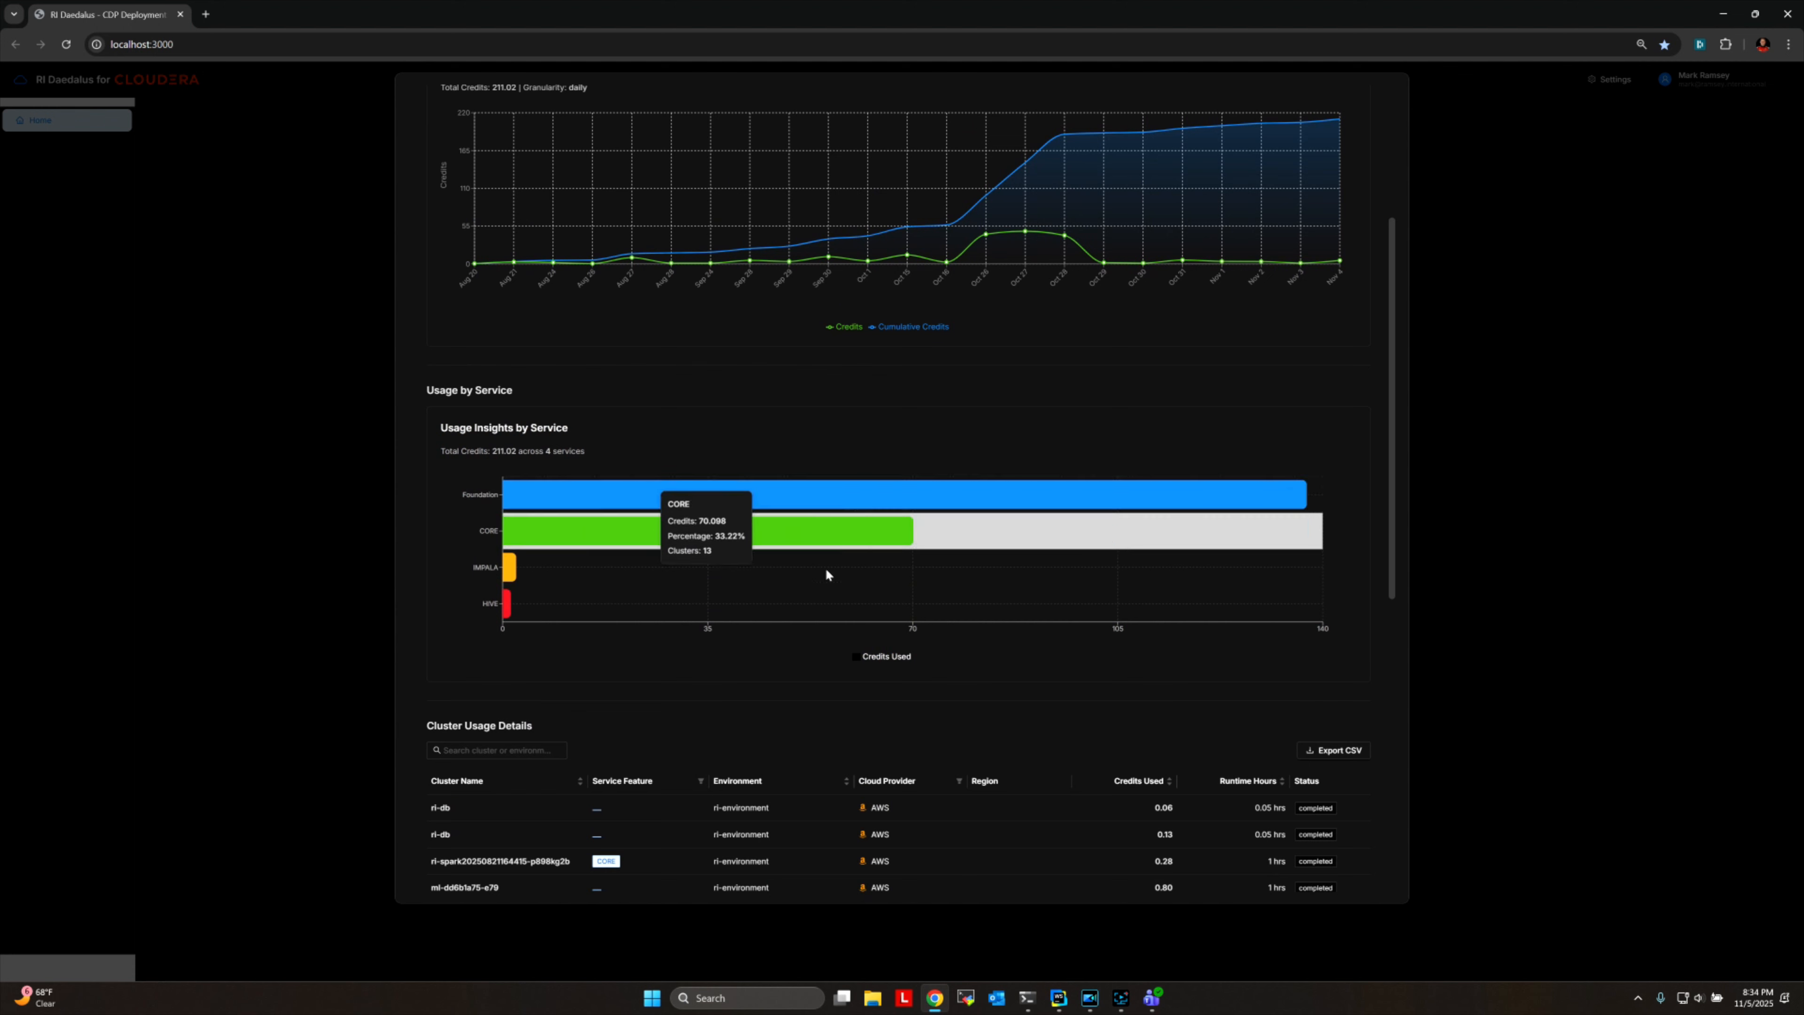
{"action": "scroll", "coordinate": [811, 535], "scroll_direction": "down", "scroll_amount": 6}
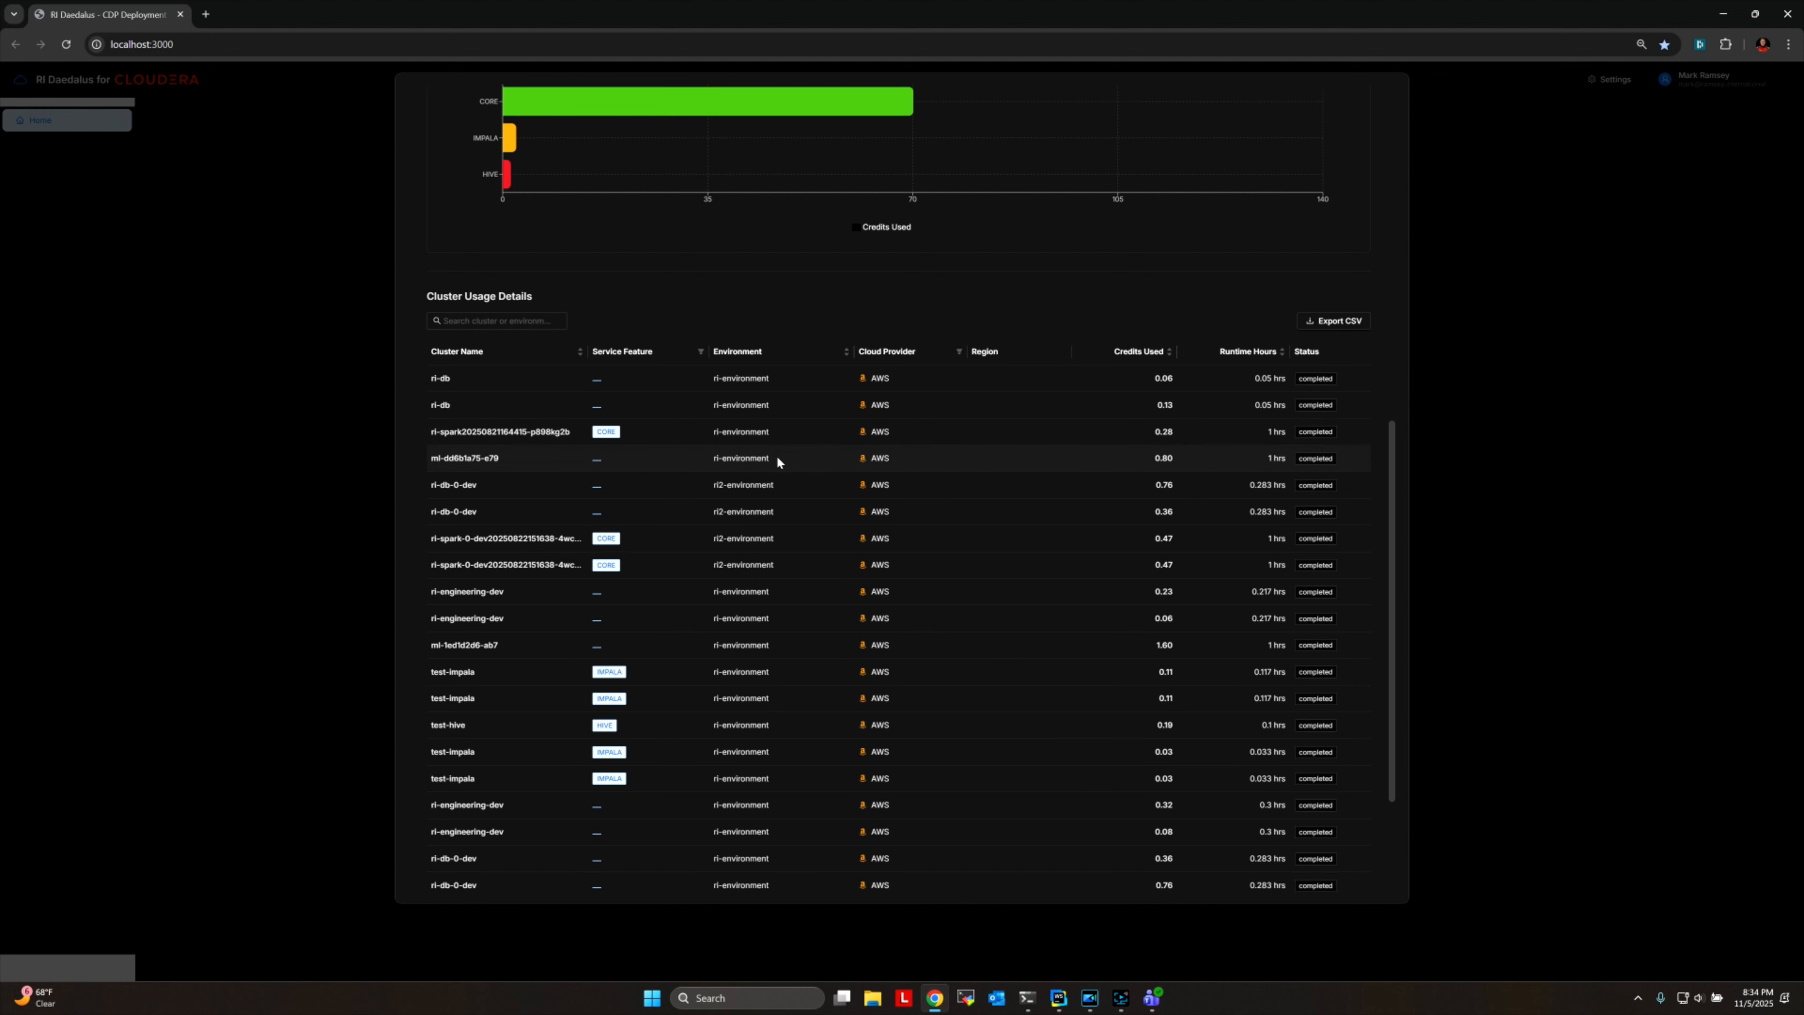
{"action": "scroll", "coordinate": [777, 462], "scroll_direction": "down", "scroll_amount": 3}
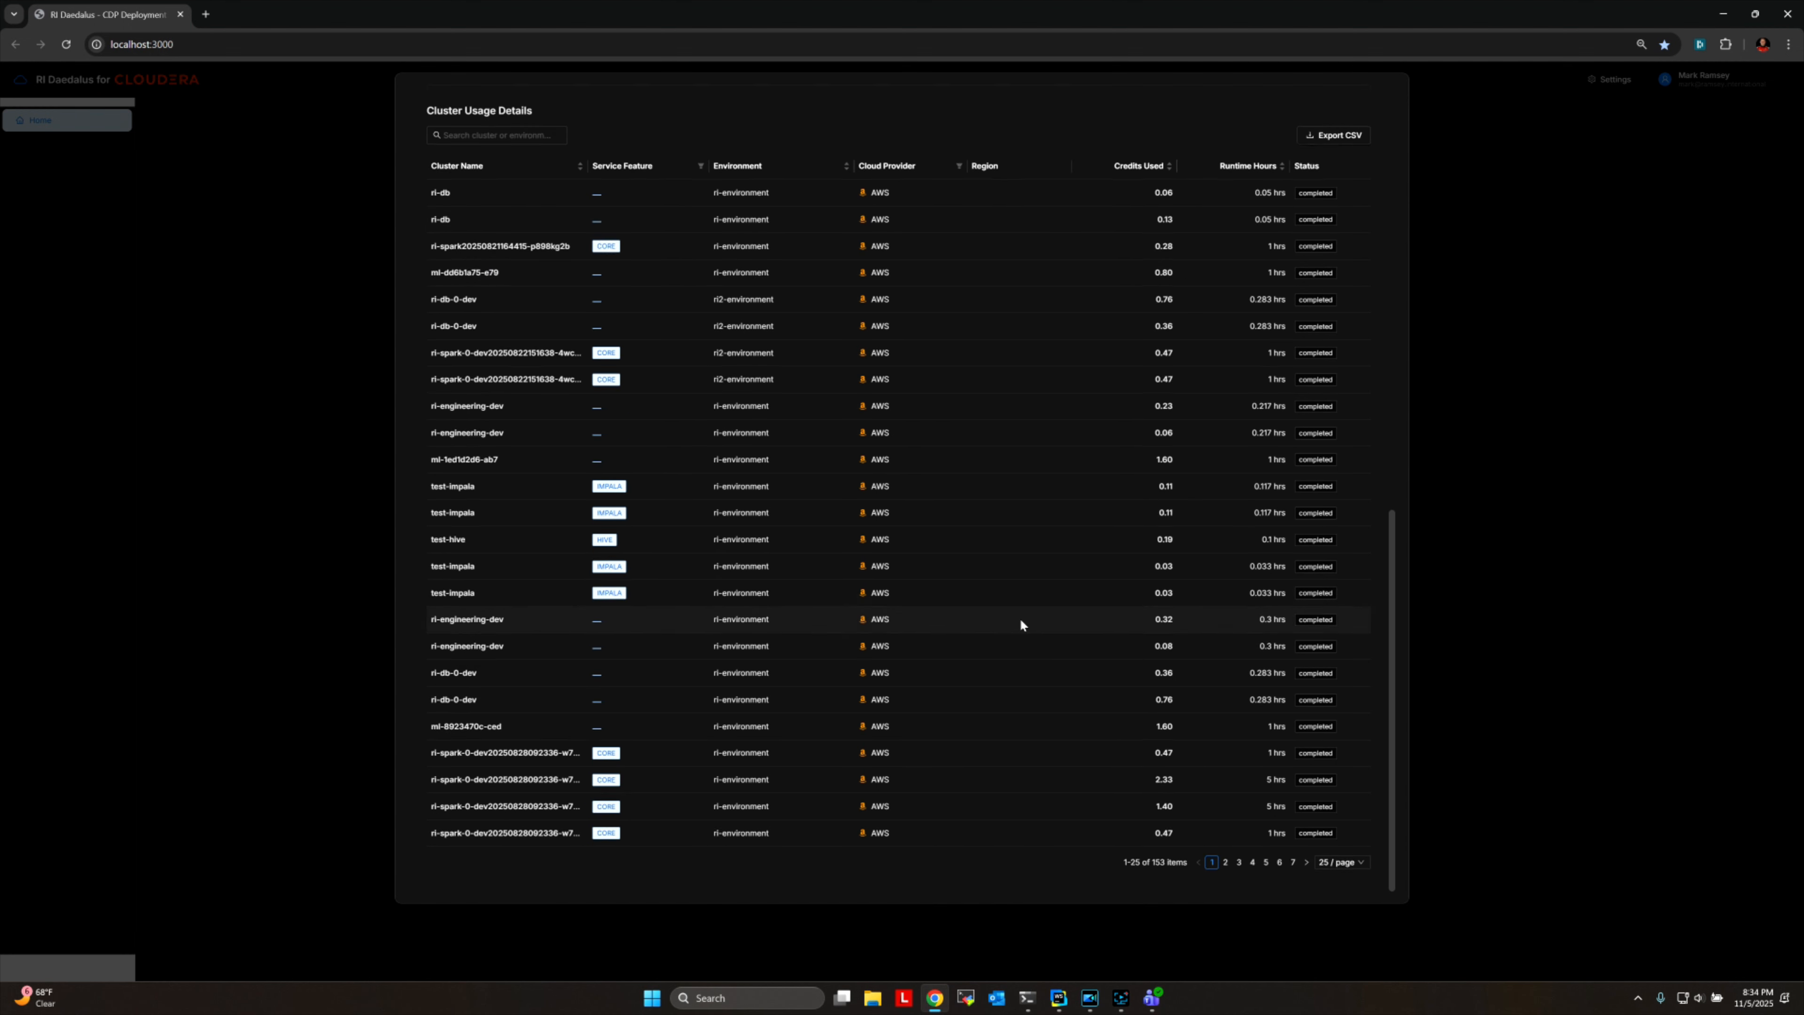
{"action": "scroll", "coordinate": [1019, 618], "scroll_direction": "up", "scroll_amount": 12}
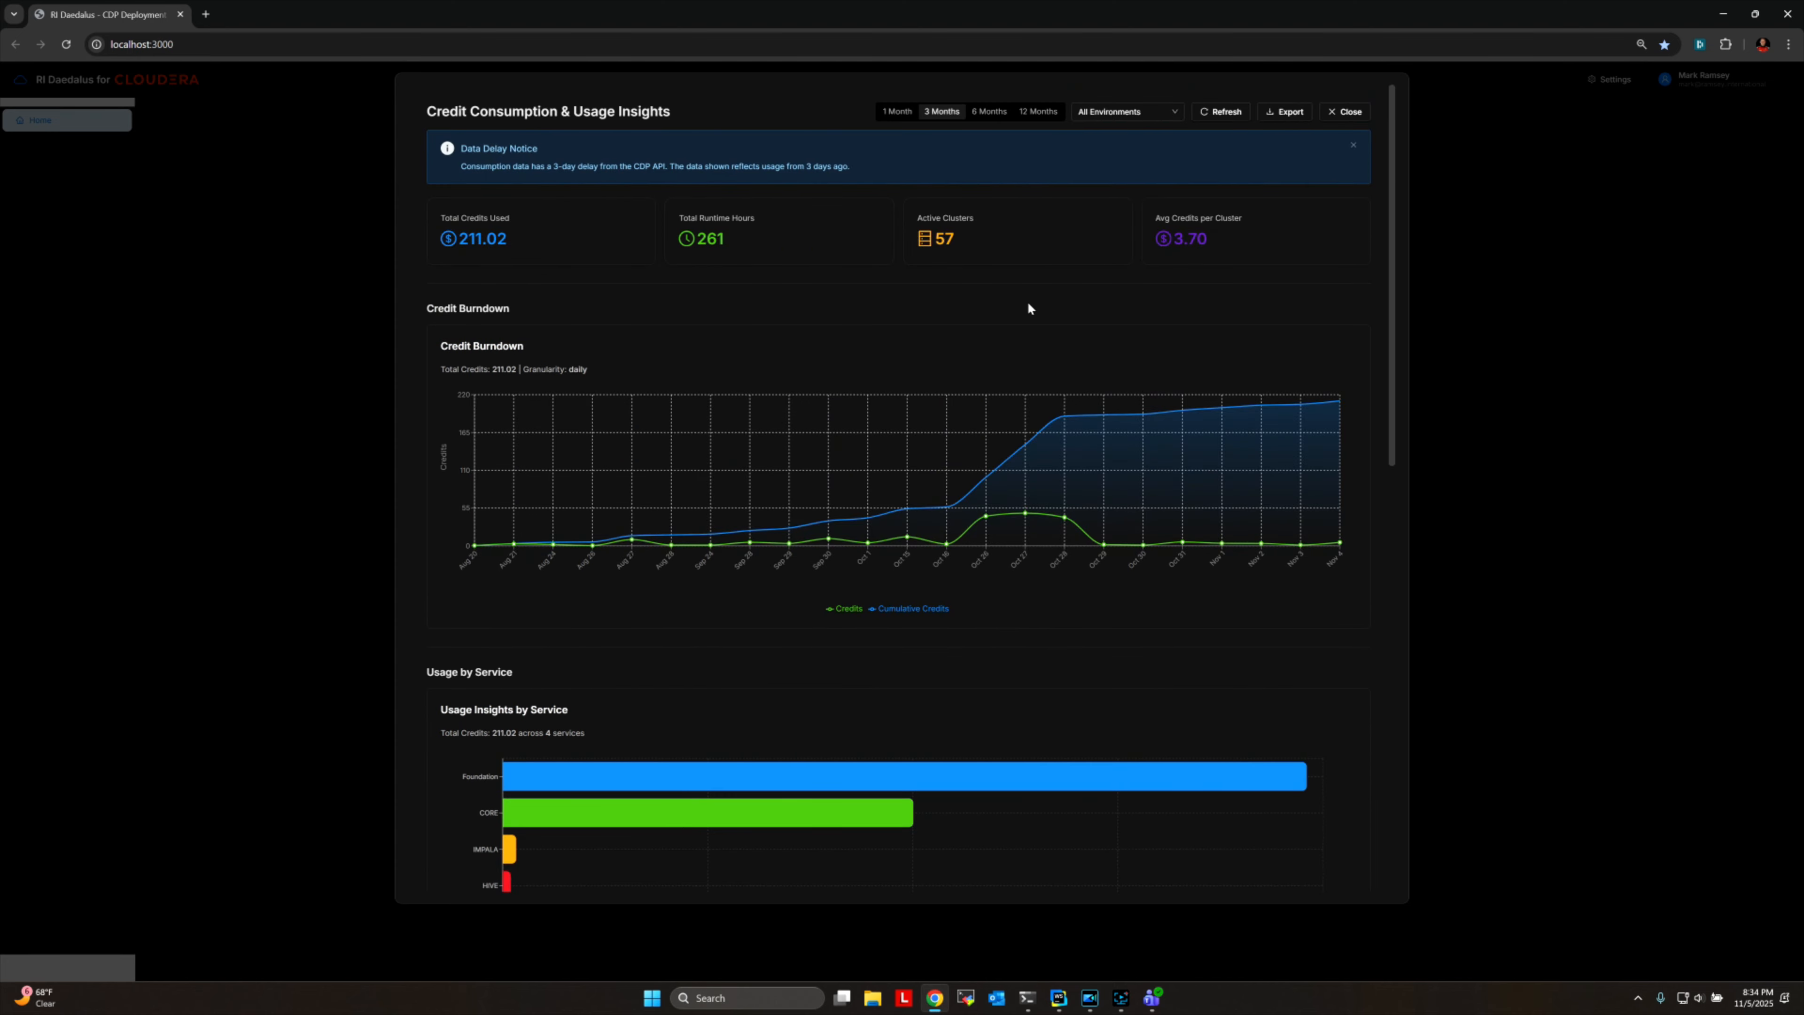
{"action": "left_click", "coordinate": [1345, 114]}
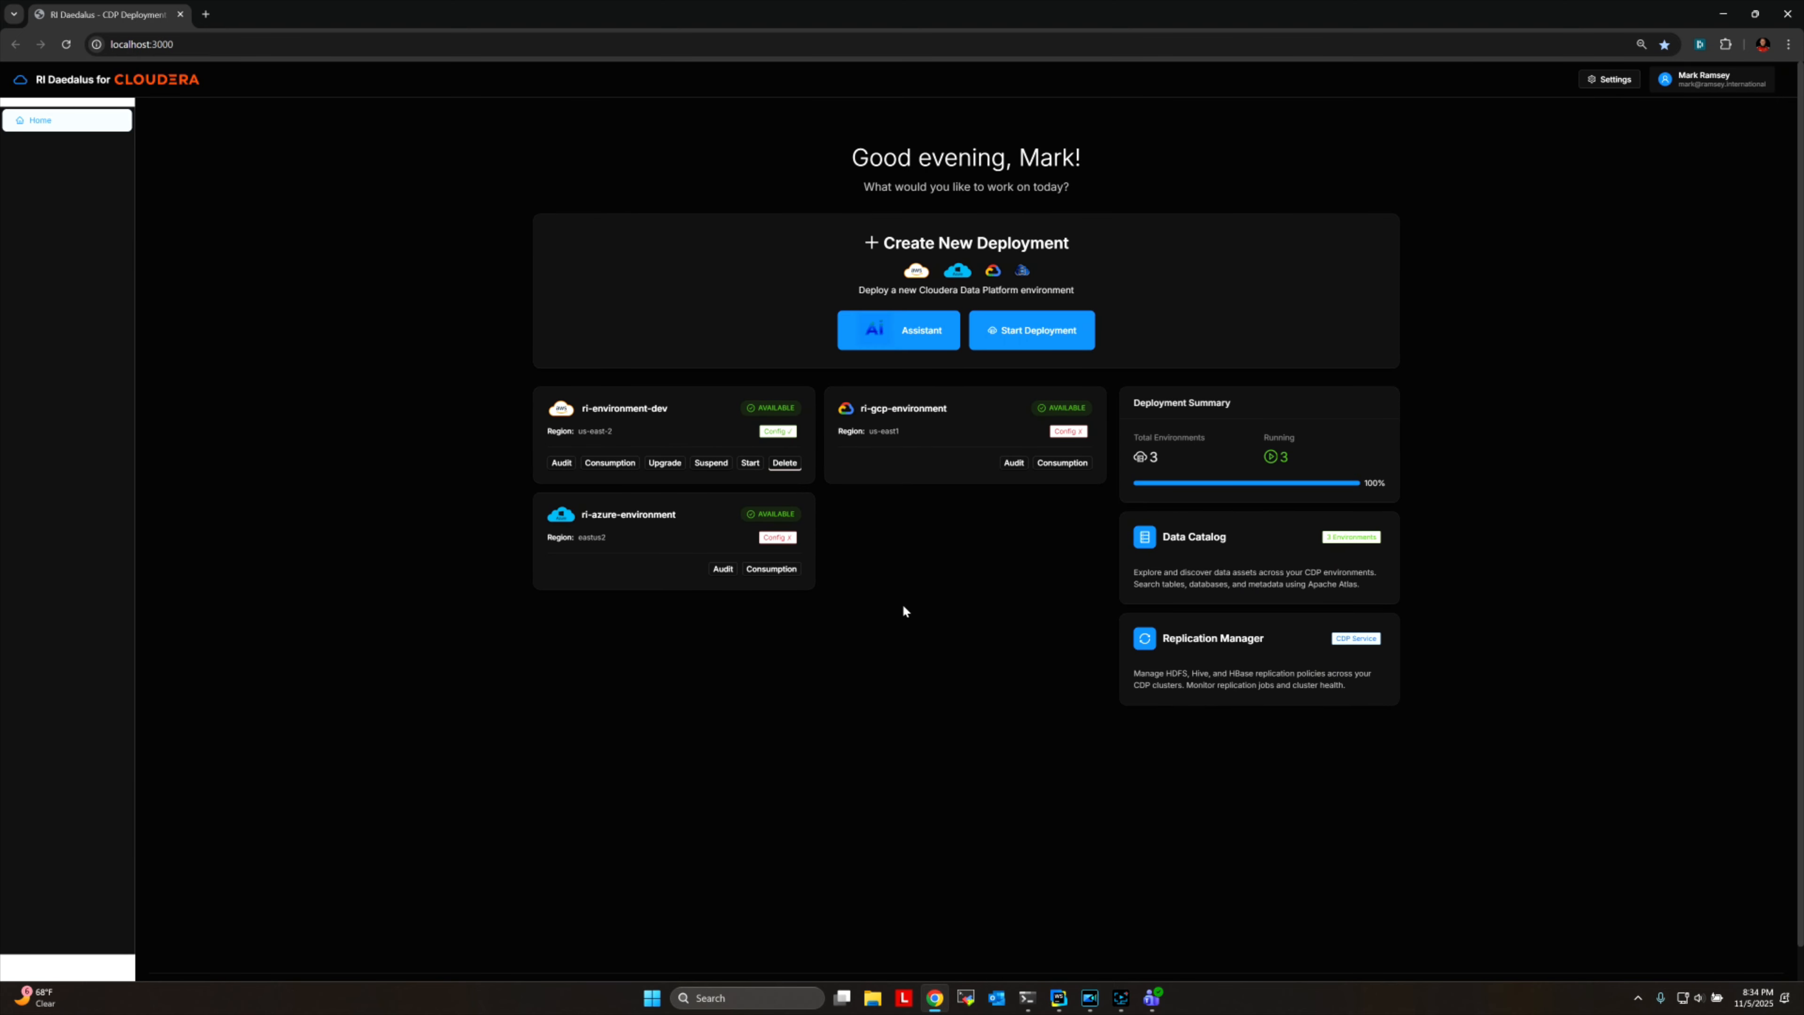
{"action": "left_click", "coordinate": [604, 463]}
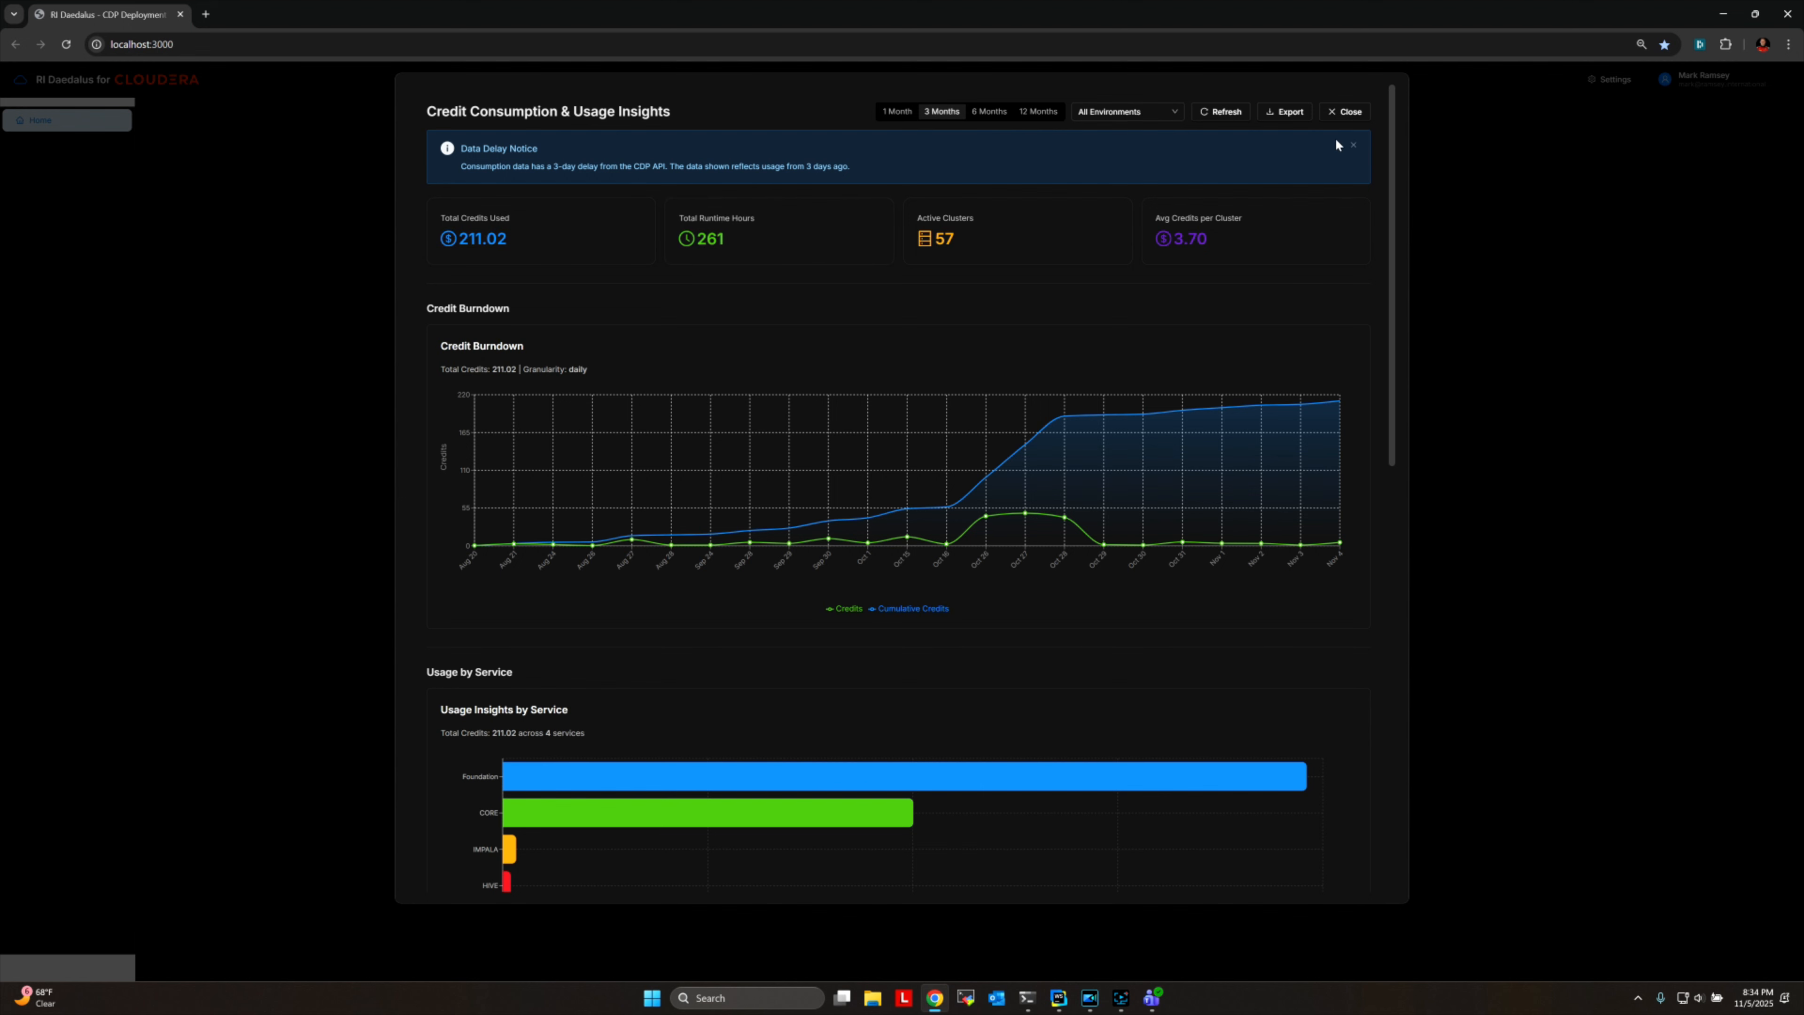
{"action": "left_click", "coordinate": [1350, 113]}
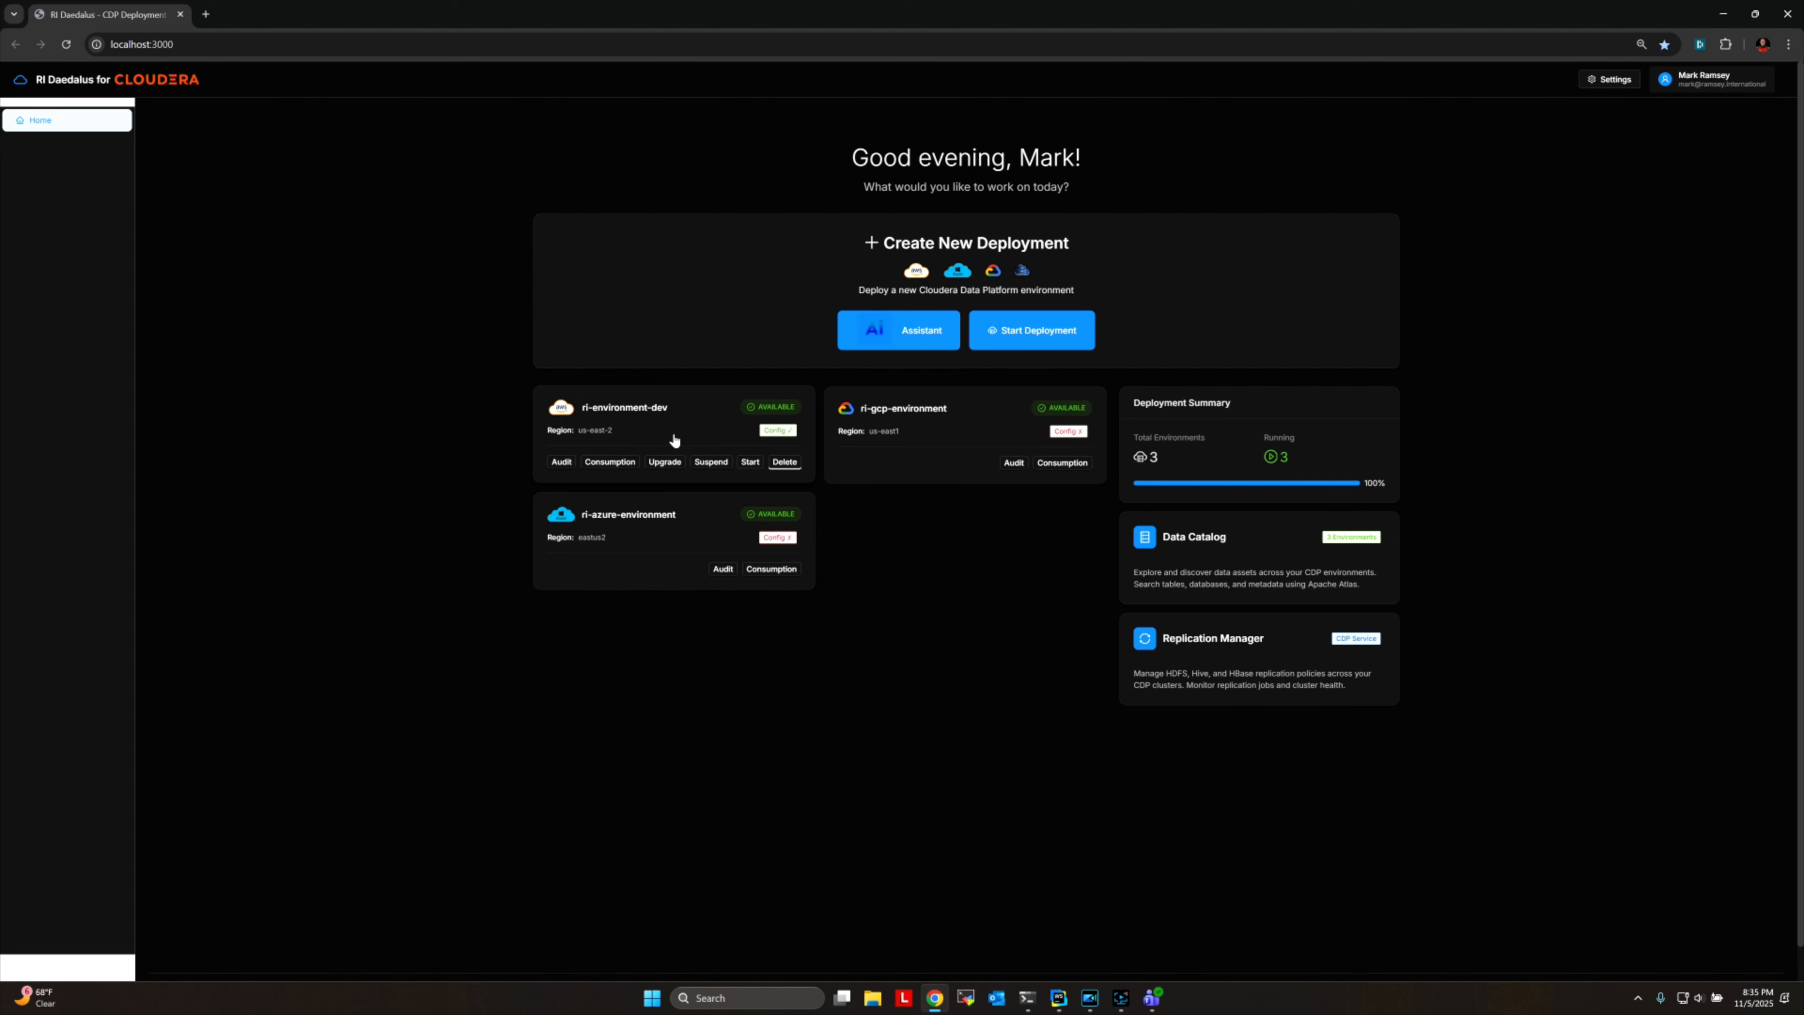
Check the available target versions and upgrade types for ri-environment-dev, leaving without starting an upgrade.
{"action": "left_click", "coordinate": [666, 462]}
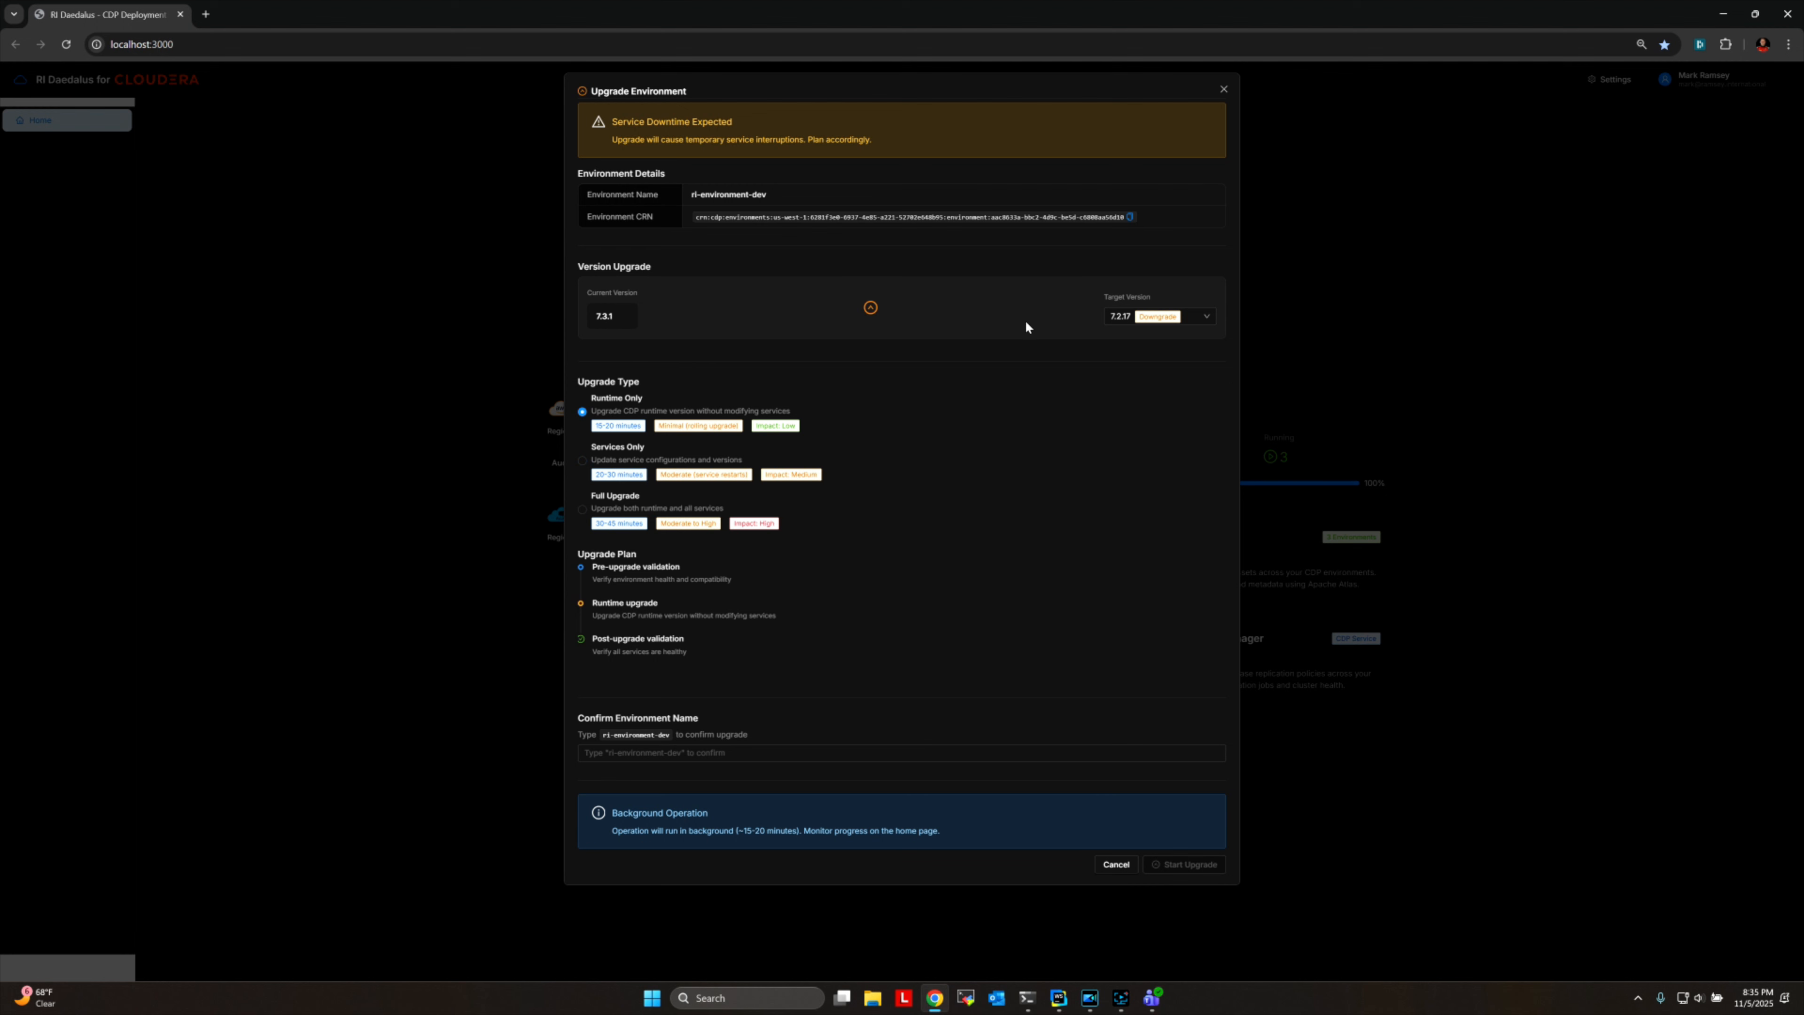
{"action": "left_click", "coordinate": [1208, 321]}
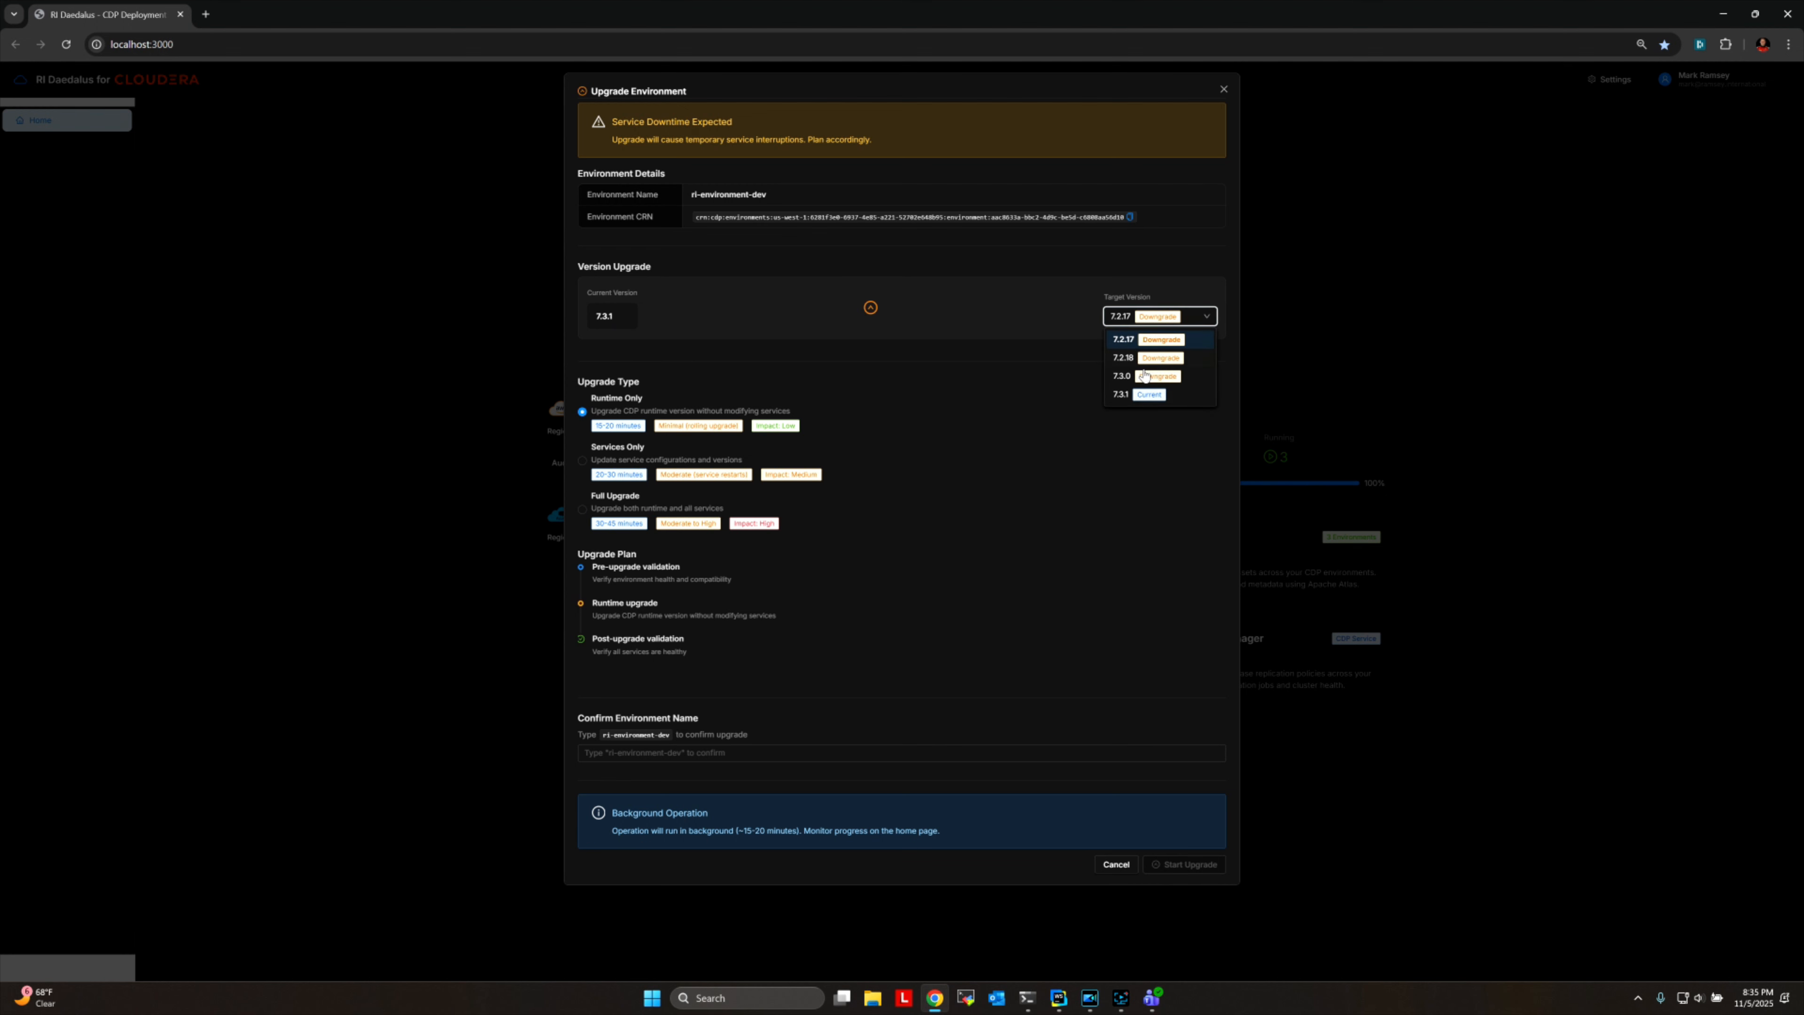
{"action": "left_click", "coordinate": [969, 322]}
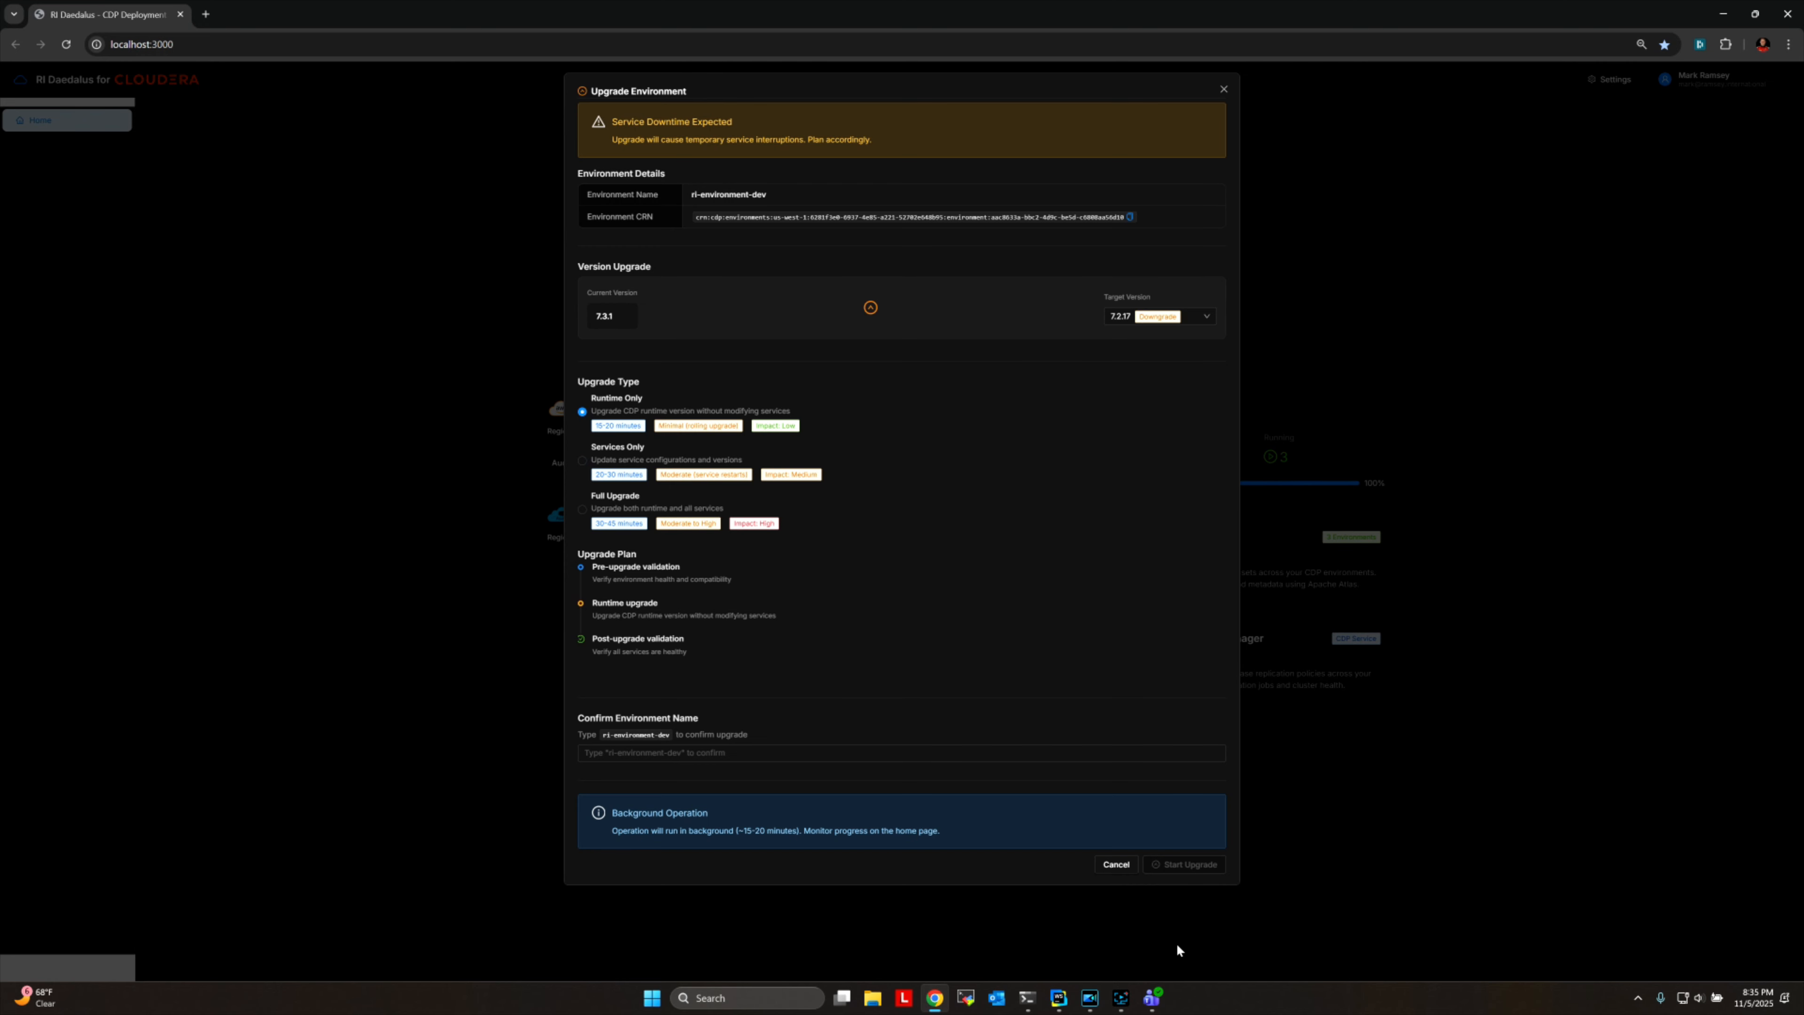
{"action": "left_click", "coordinate": [1124, 866]}
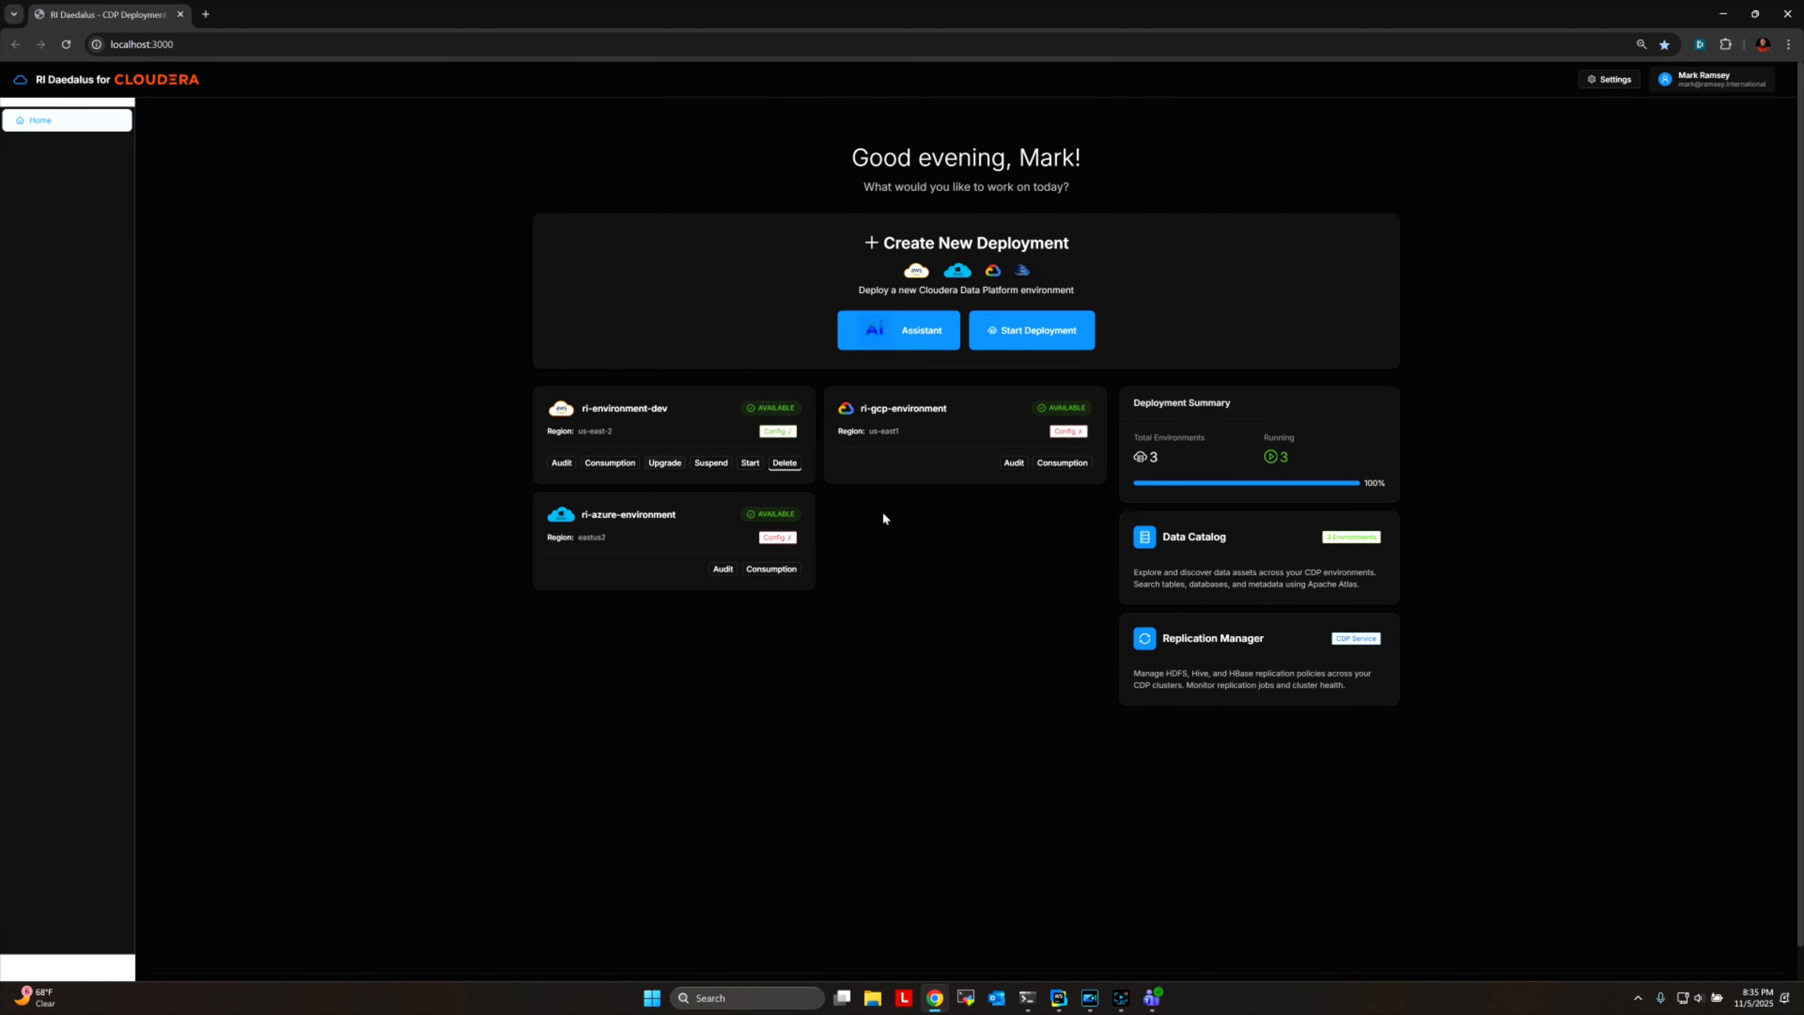
Inspect the component suspension options for ri-environment-dev, including DataHub Clusters, and leave without suspending anything.
{"action": "left_click", "coordinate": [710, 463]}
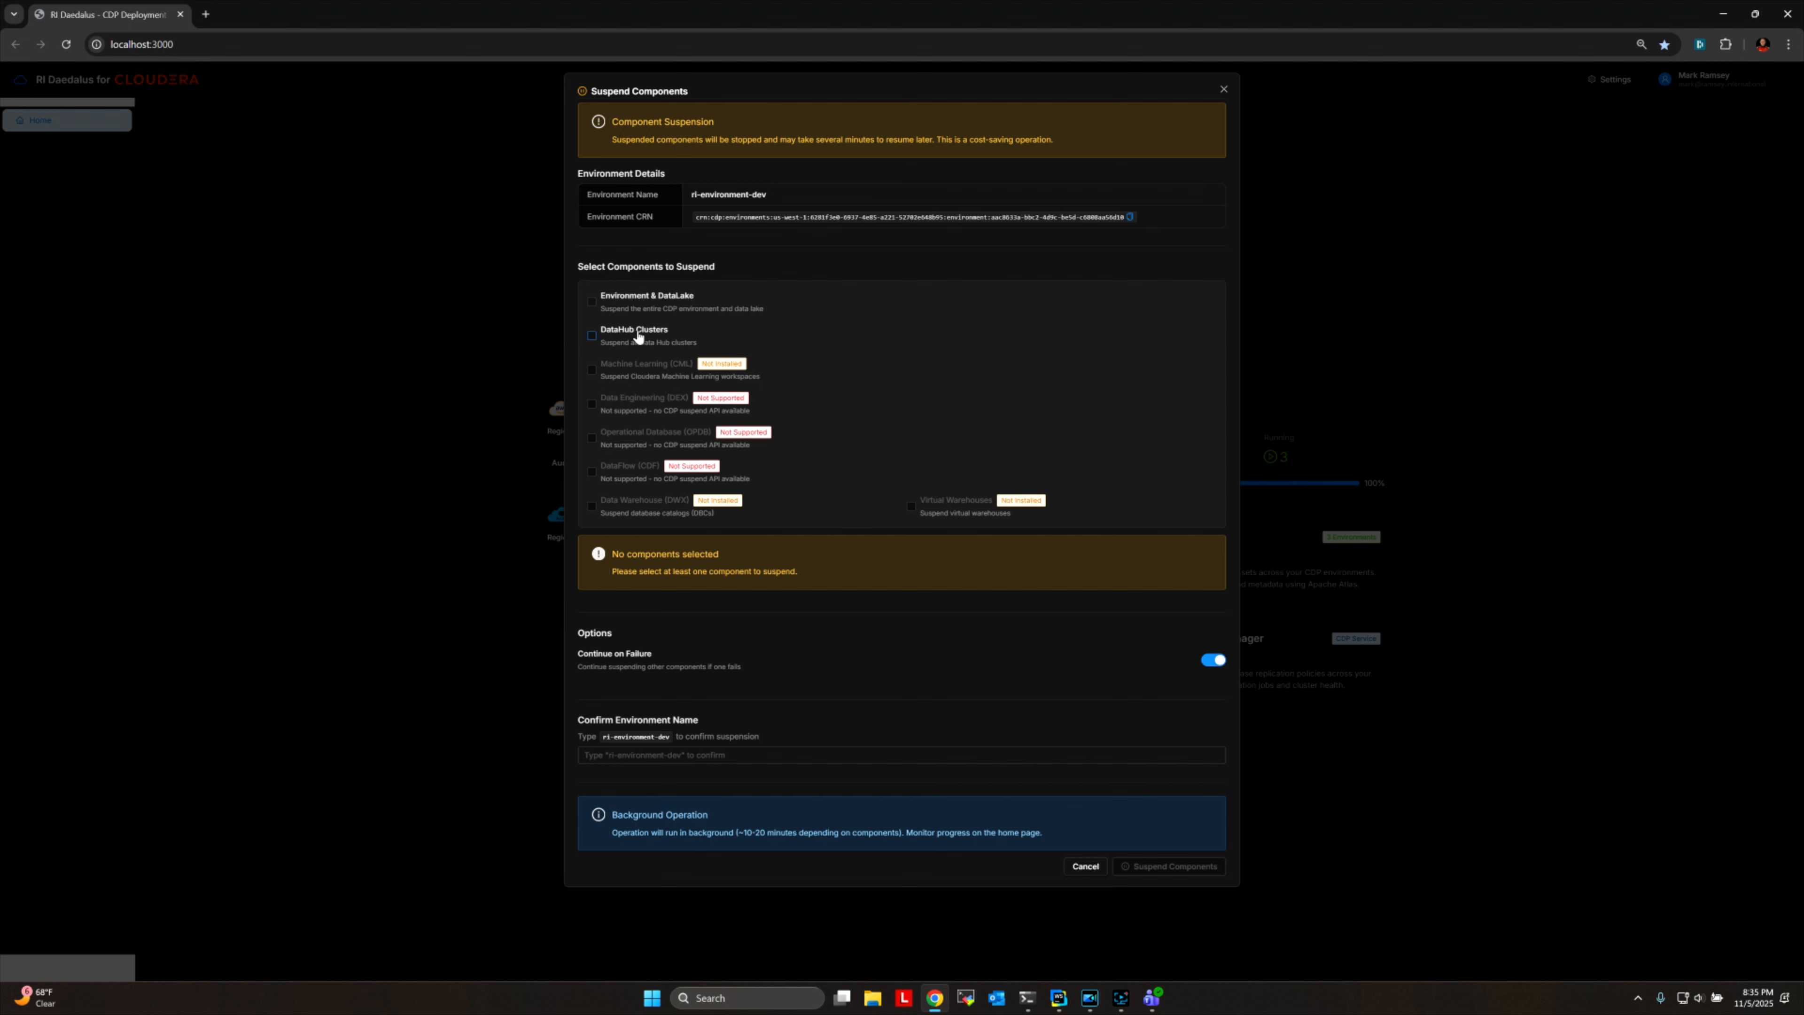
{"action": "left_click", "coordinate": [617, 339]}
{"action": "left_click", "coordinate": [619, 341]}
{"action": "left_click", "coordinate": [1085, 866]}
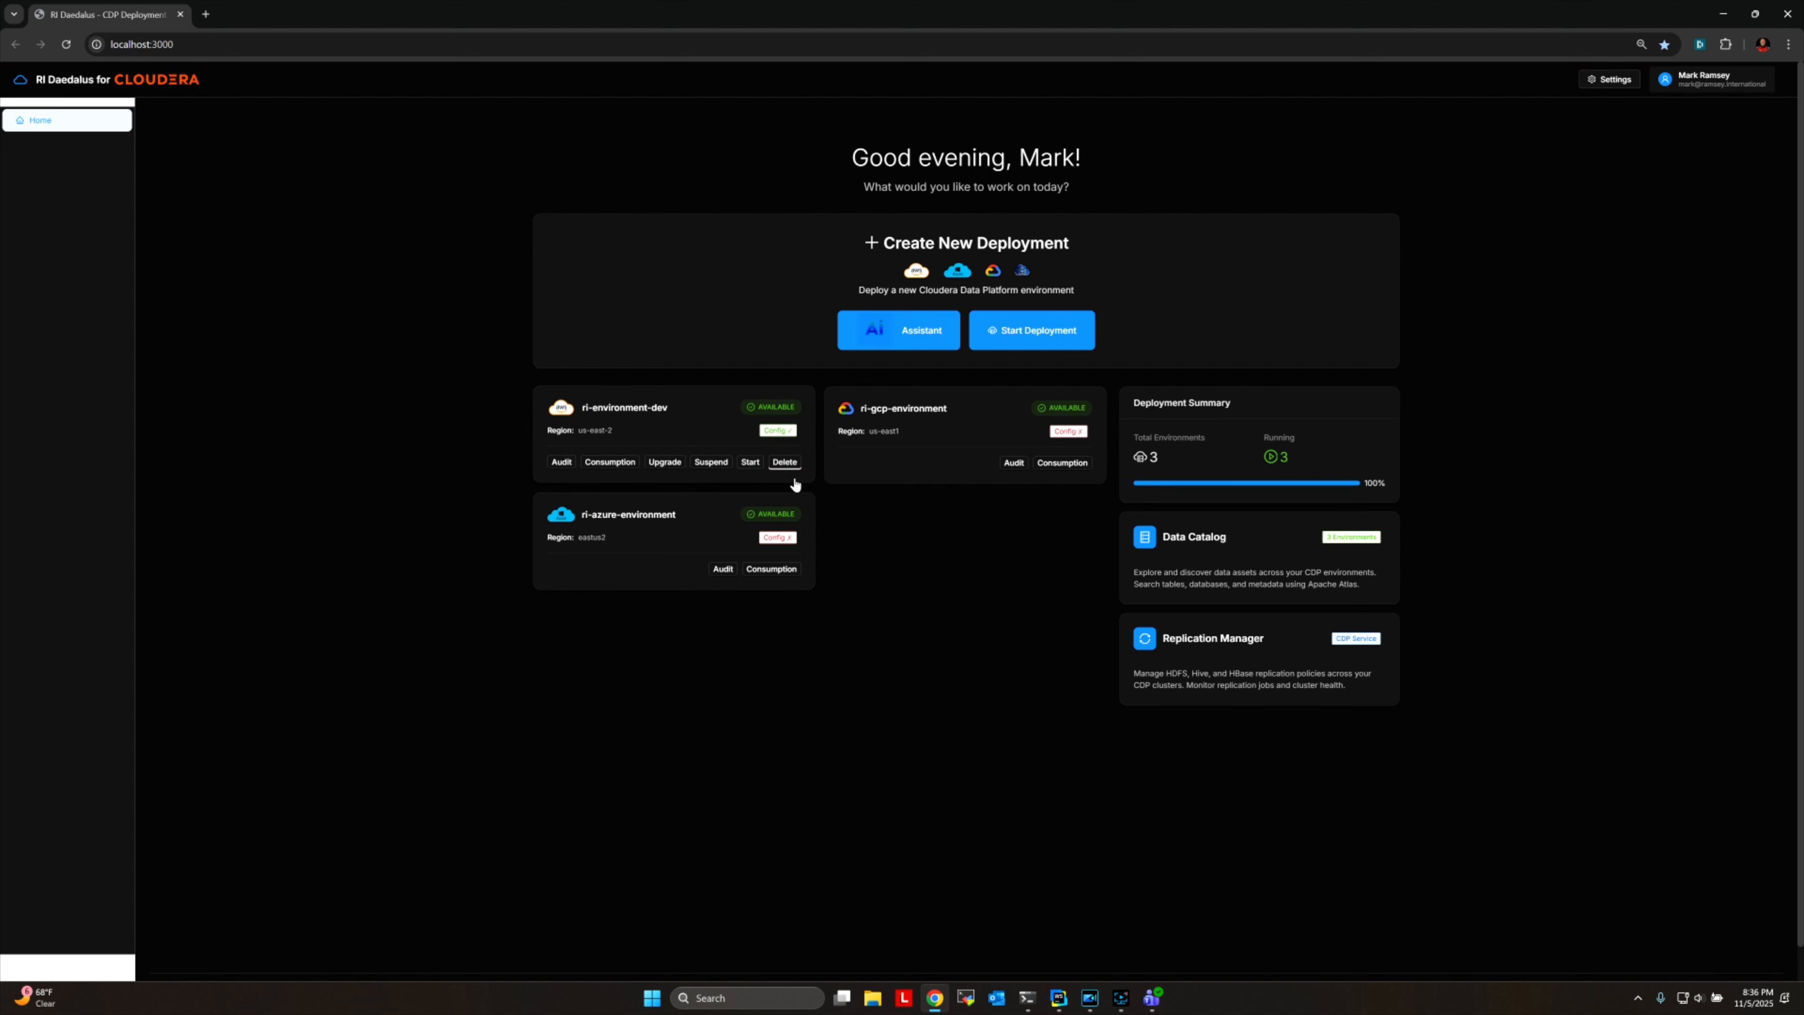
Compare the Incremental Delete and Full Delete options for ri-environment-dev, leaving without deleting the environment.
{"action": "left_click", "coordinate": [785, 462]}
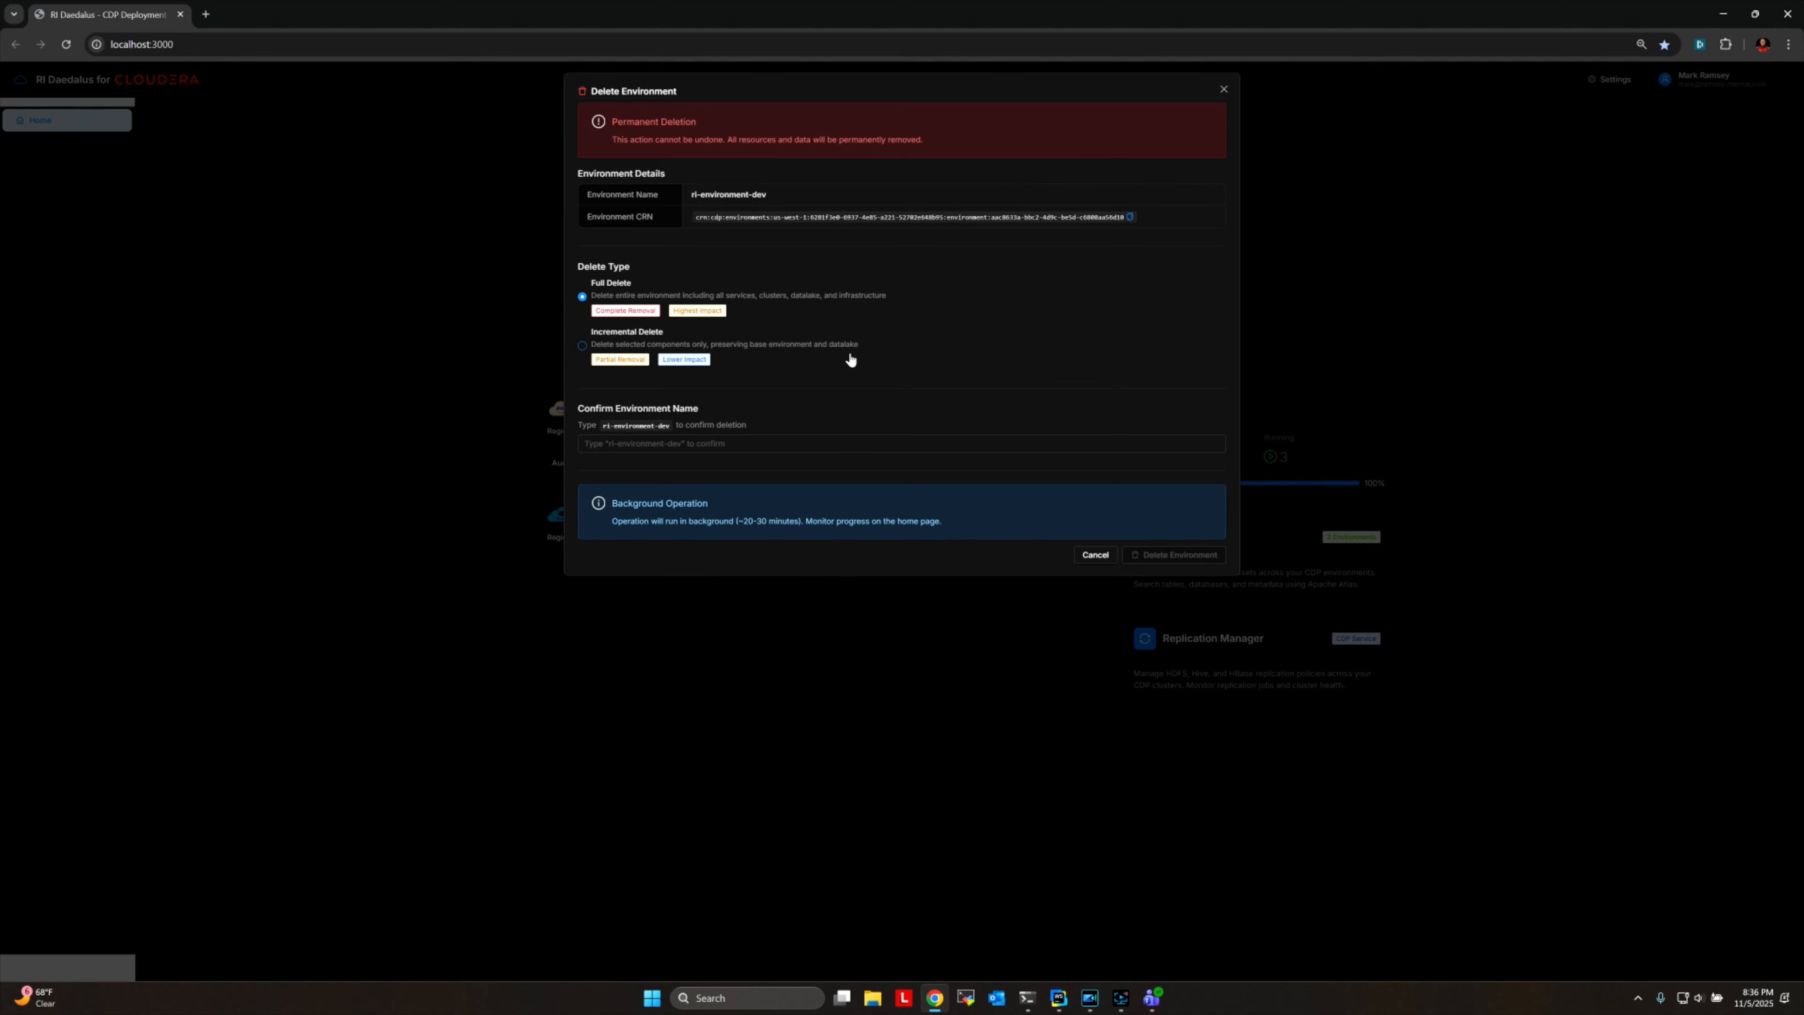
{"action": "left_click", "coordinate": [581, 347]}
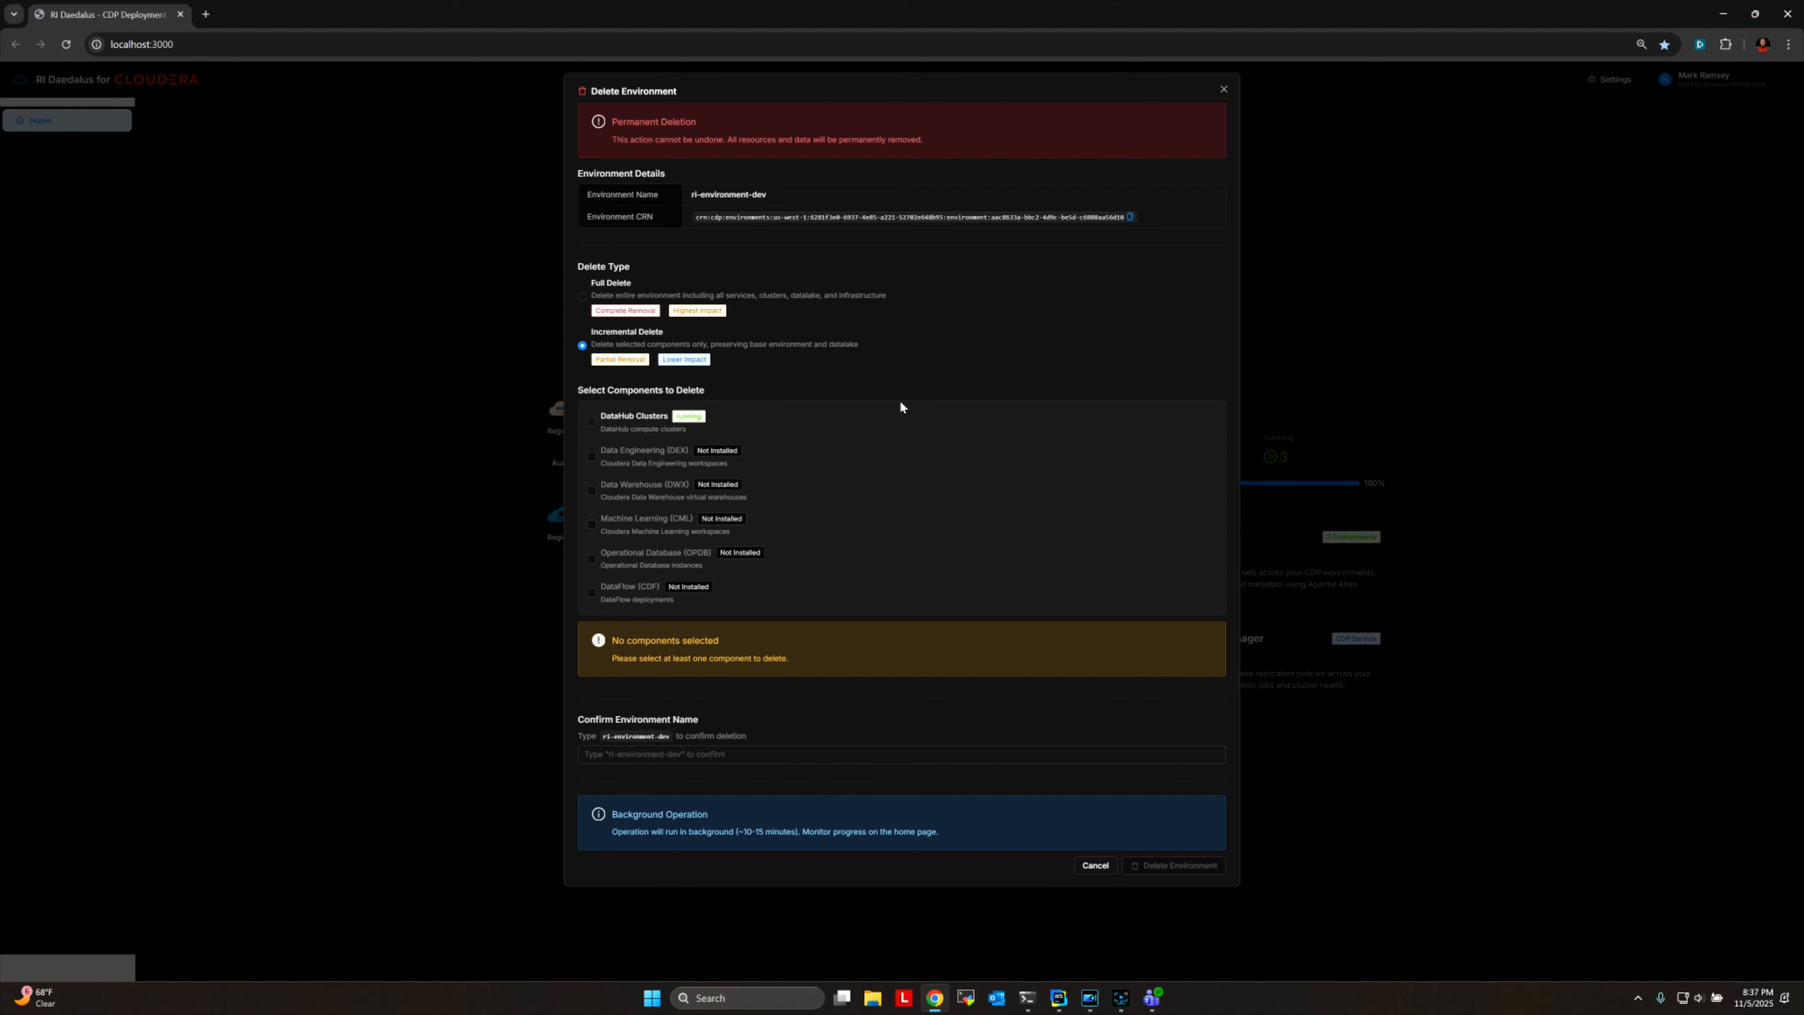
{"action": "left_click", "coordinate": [583, 297]}
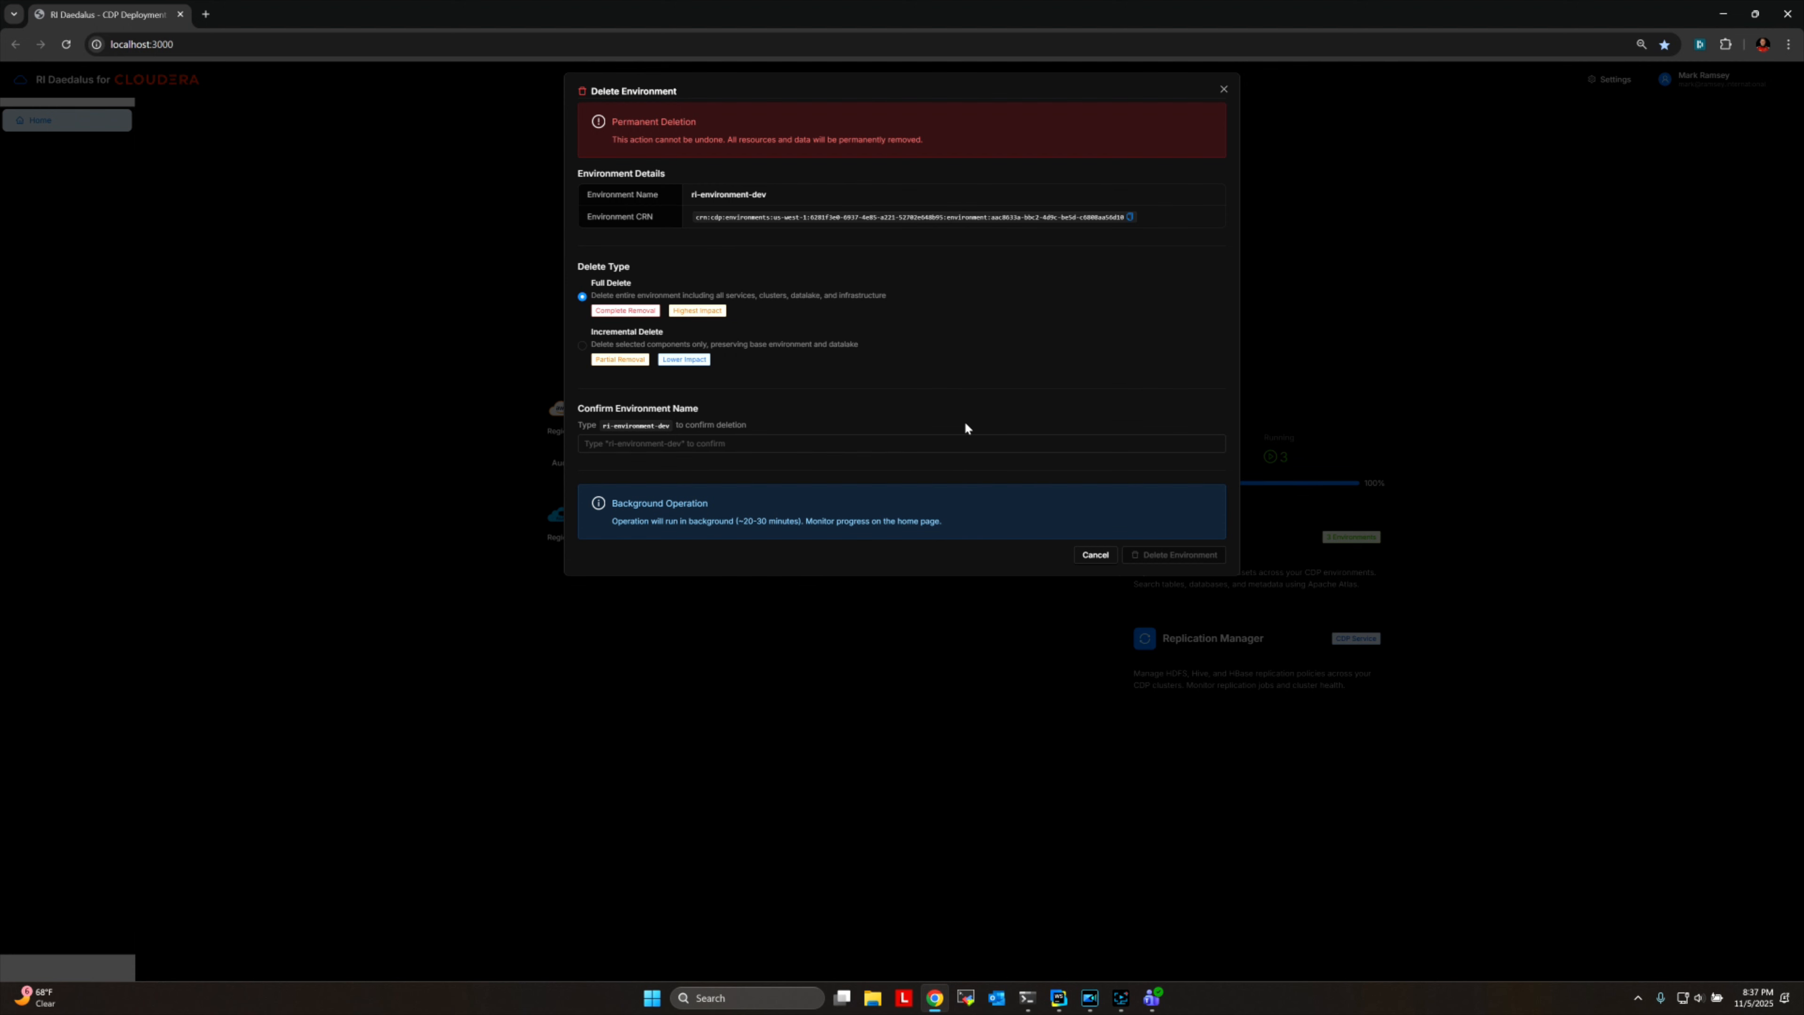
{"action": "left_click", "coordinate": [1086, 555]}
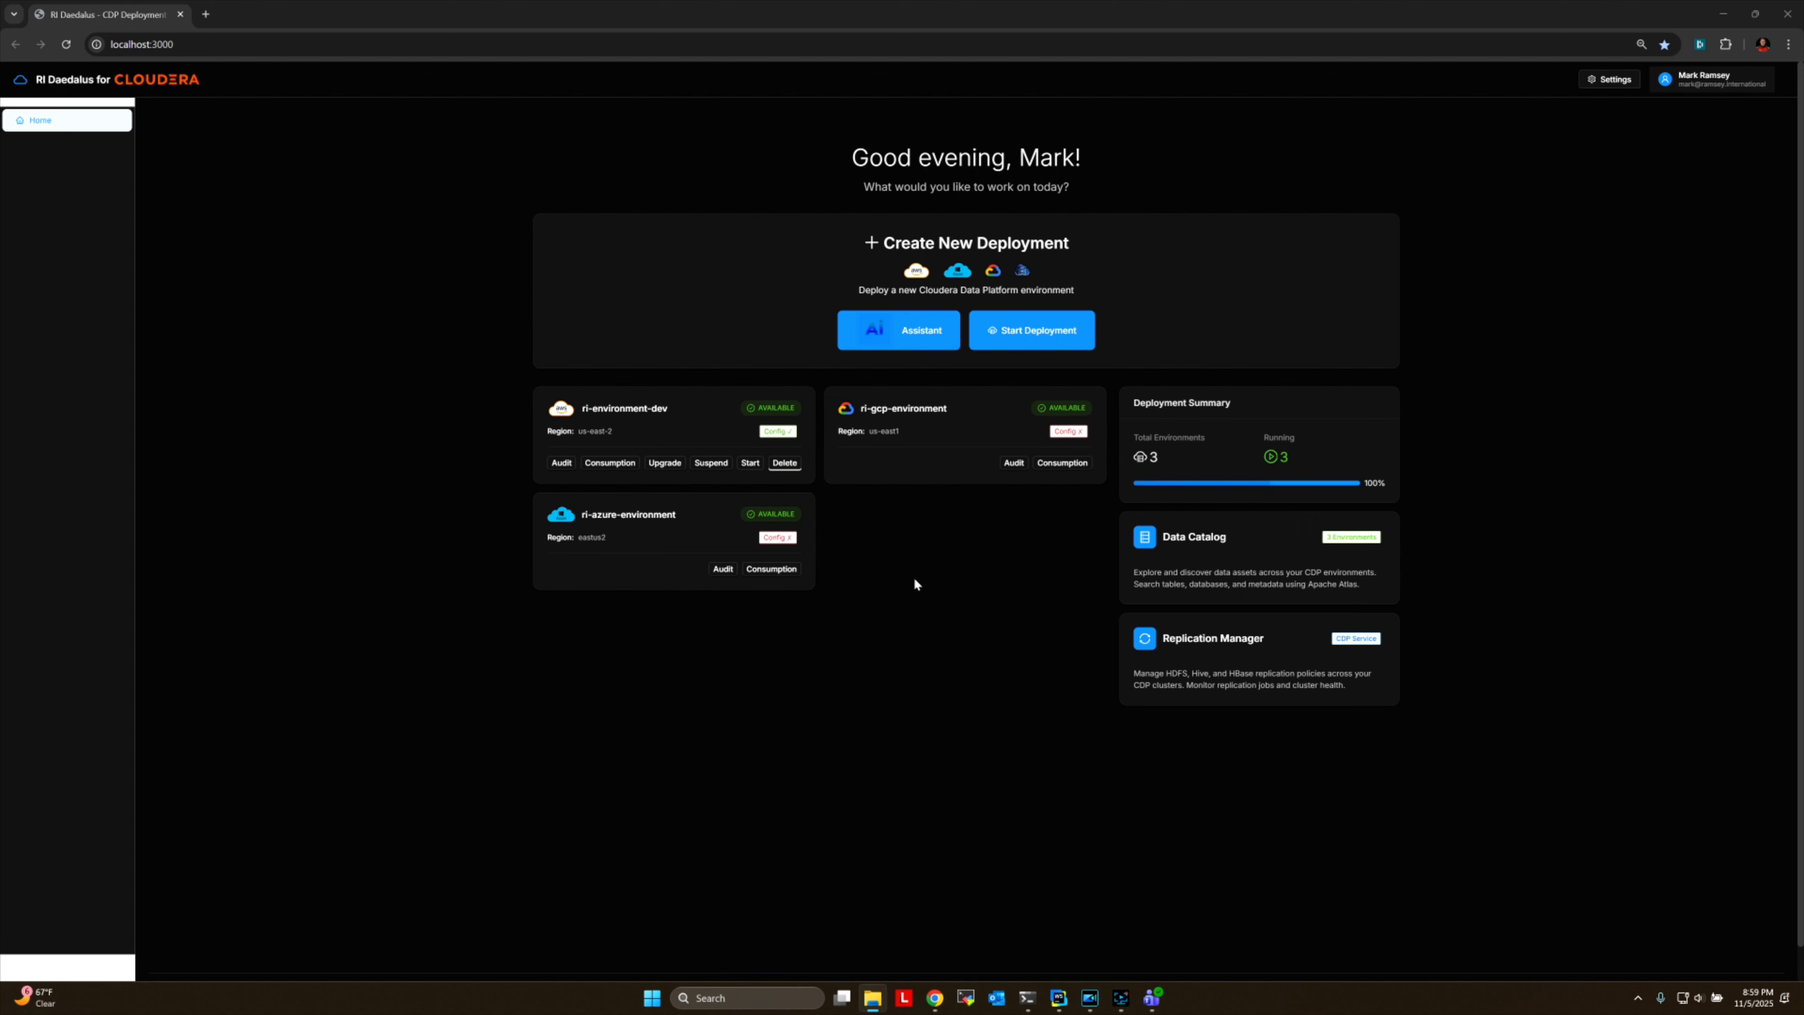
Start a new deployment and look over its Quick Start configuration form.
{"action": "left_click", "coordinate": [1009, 326]}
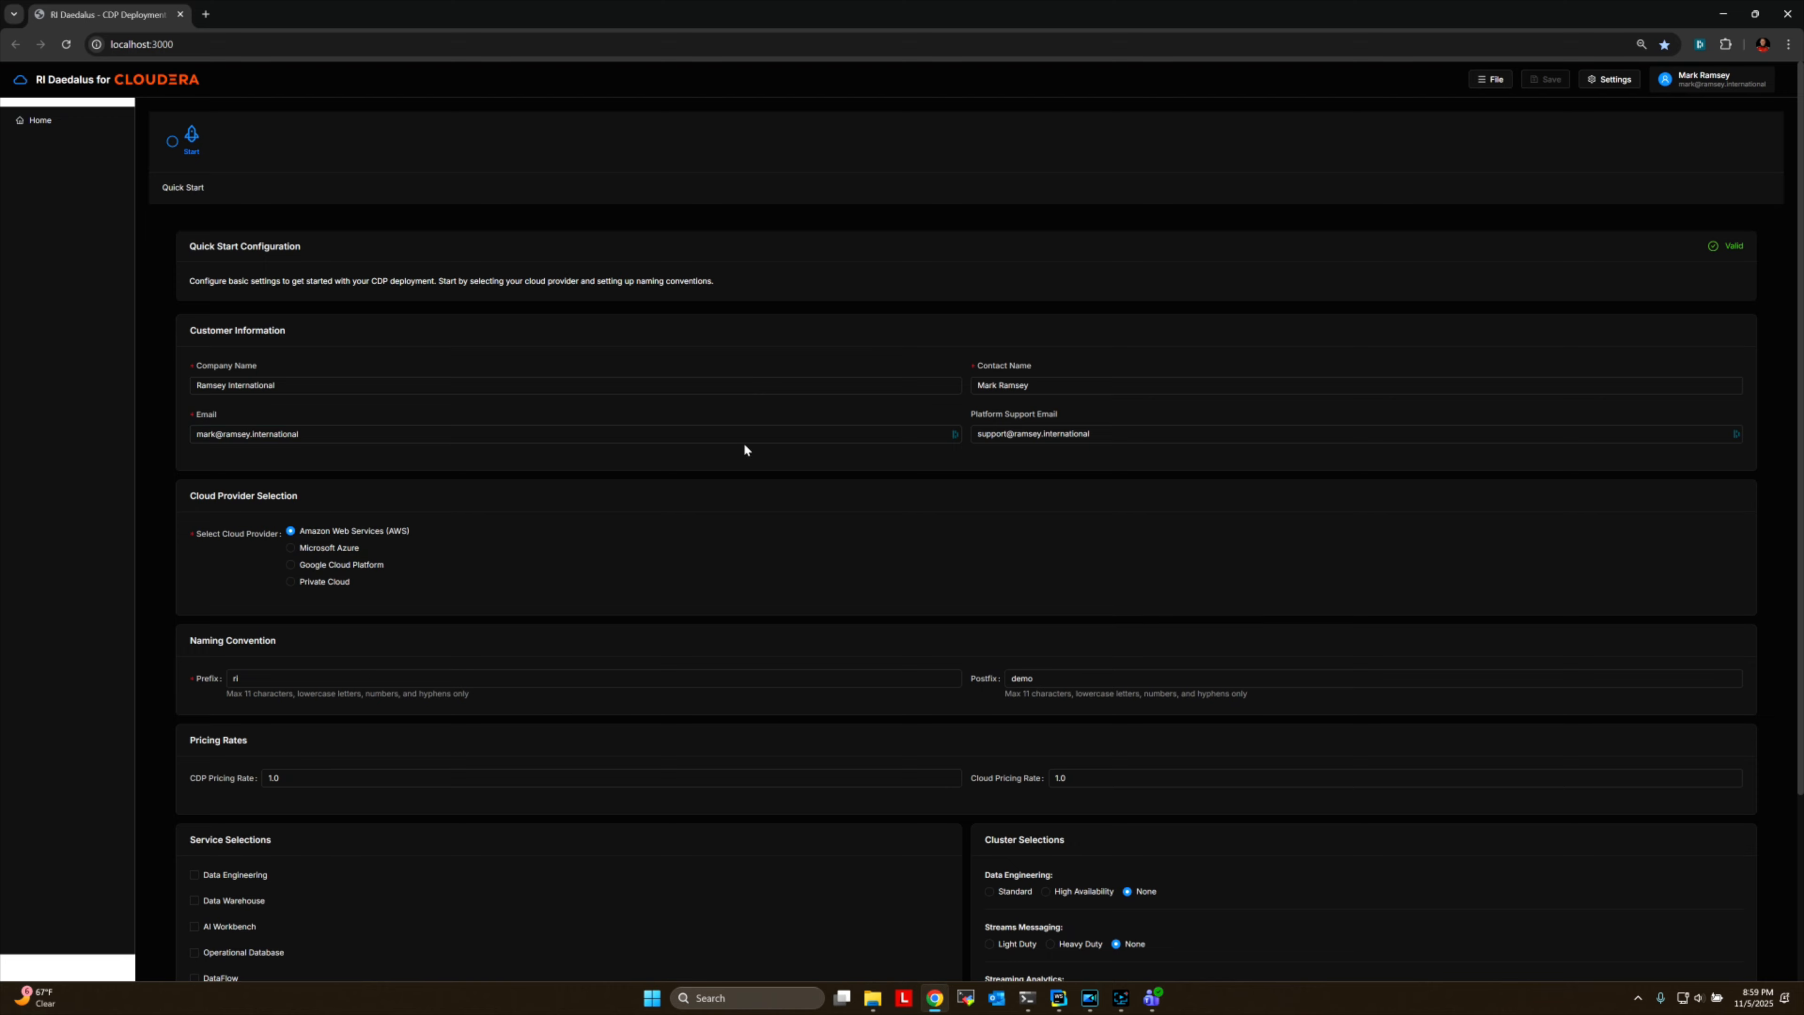
{"action": "scroll", "coordinate": [635, 600], "scroll_direction": "down", "scroll_amount": 3}
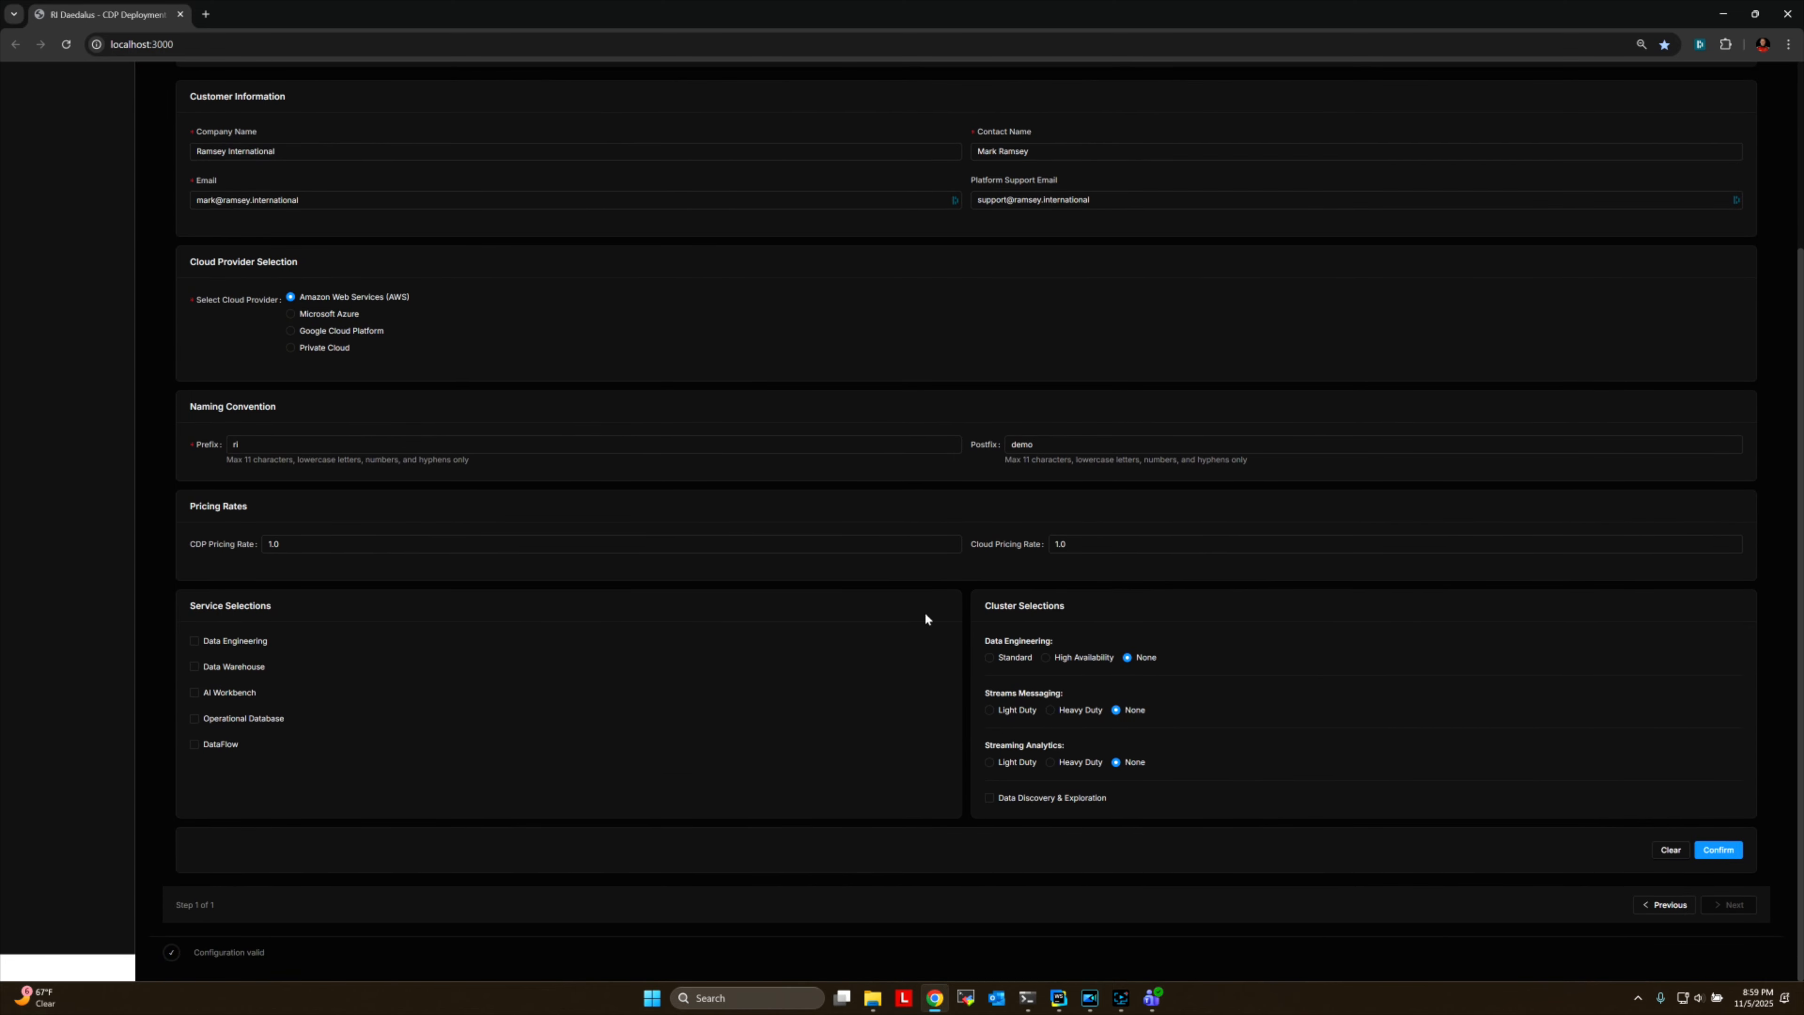
{"action": "scroll", "coordinate": [822, 553], "scroll_direction": "up", "scroll_amount": 3}
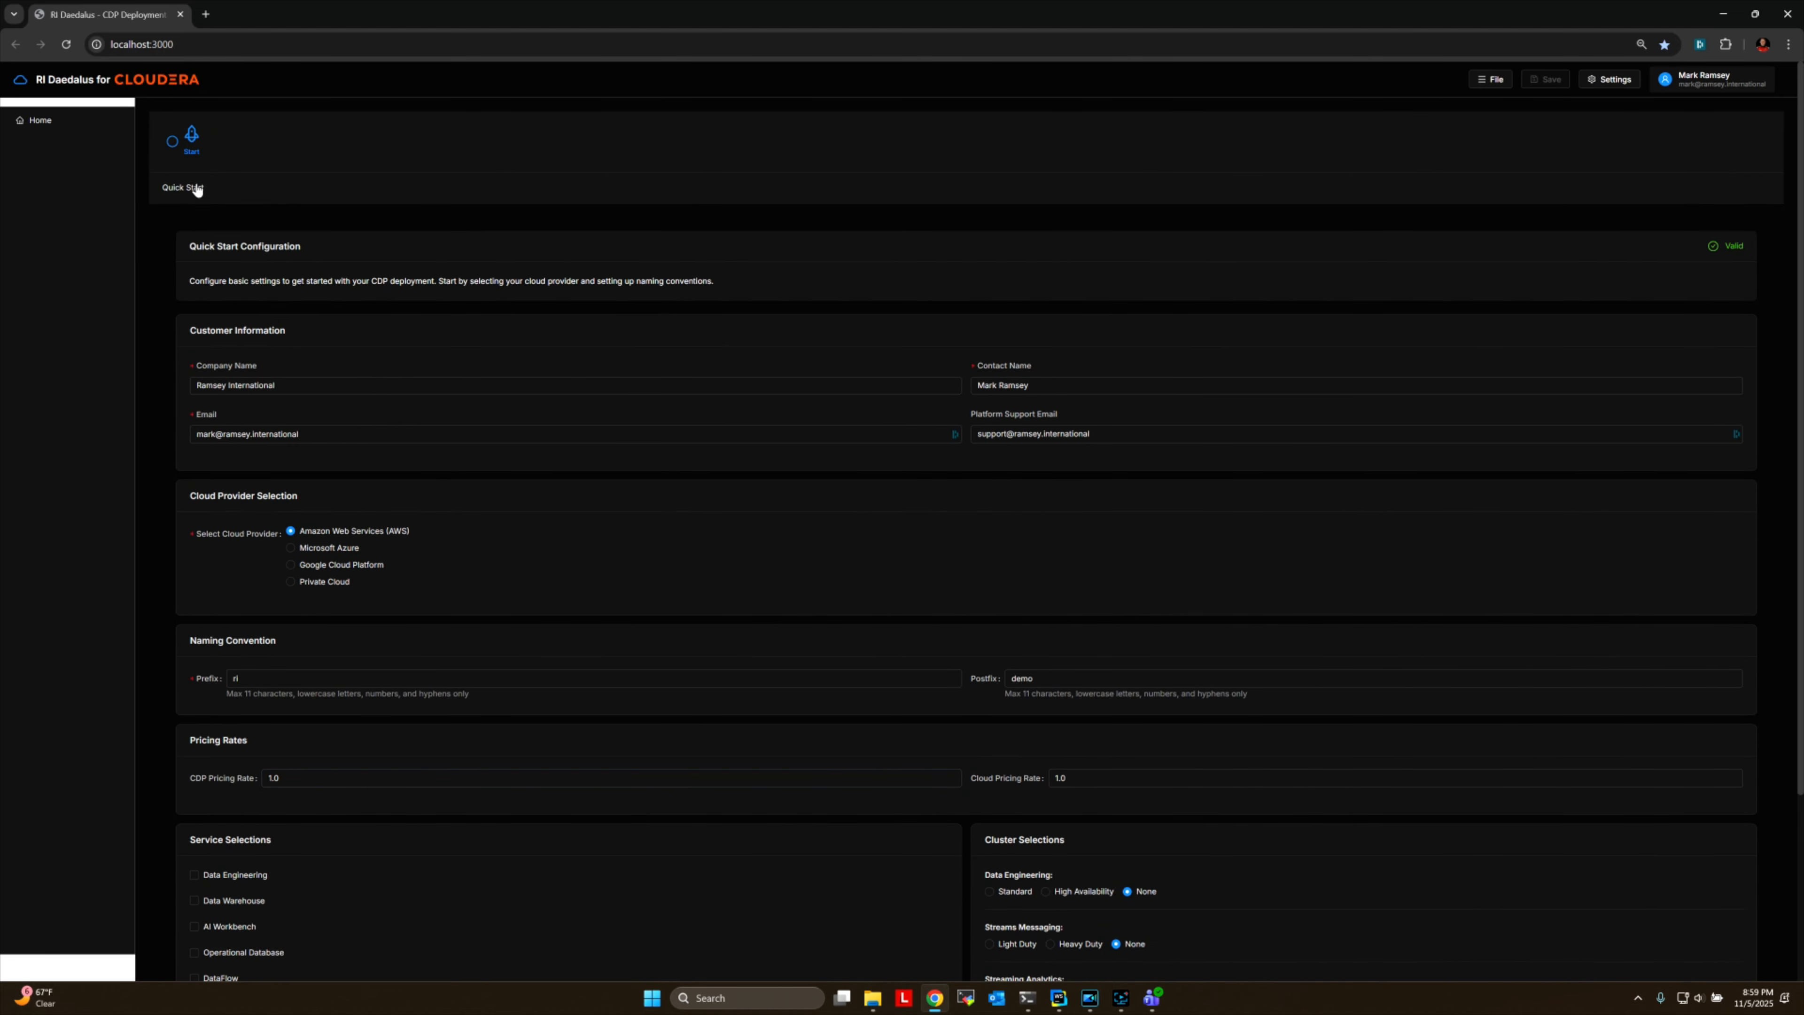
Load the saved configuration AWS_Example_build.json into the new deployment and view its Quick Start settings.
{"action": "left_click", "coordinate": [1495, 83]}
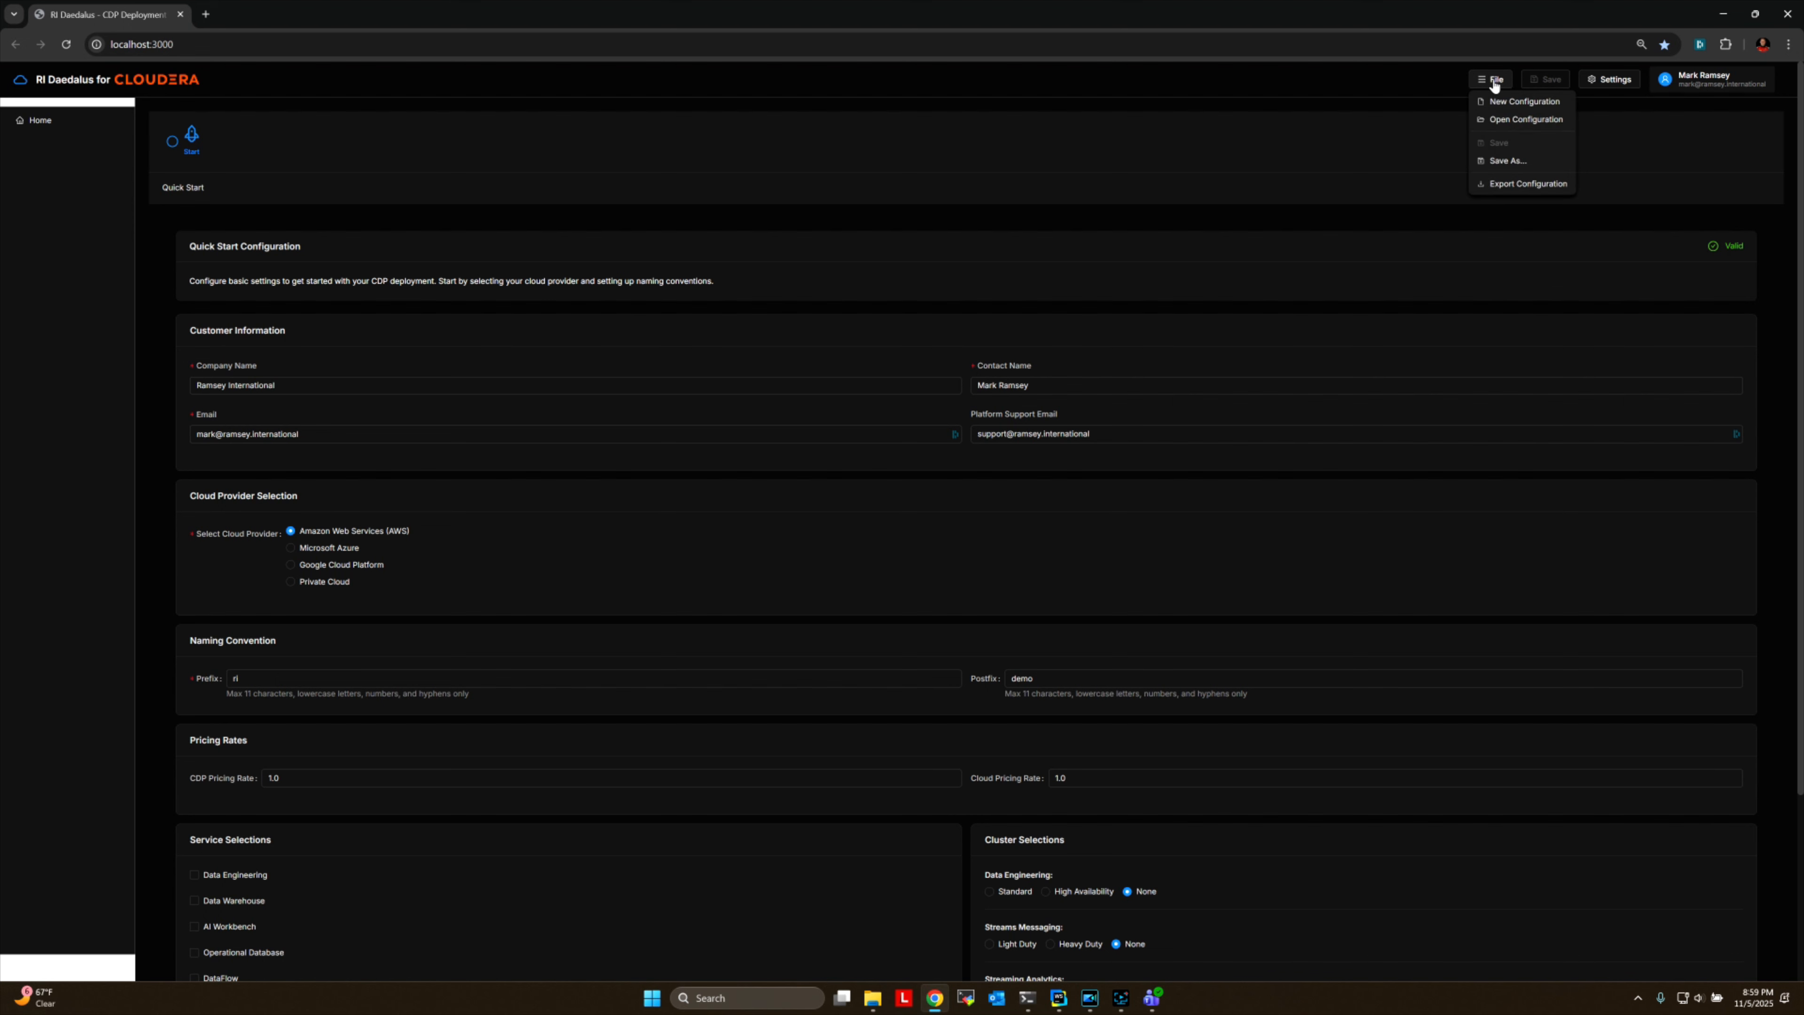
{"action": "left_click", "coordinate": [1501, 119]}
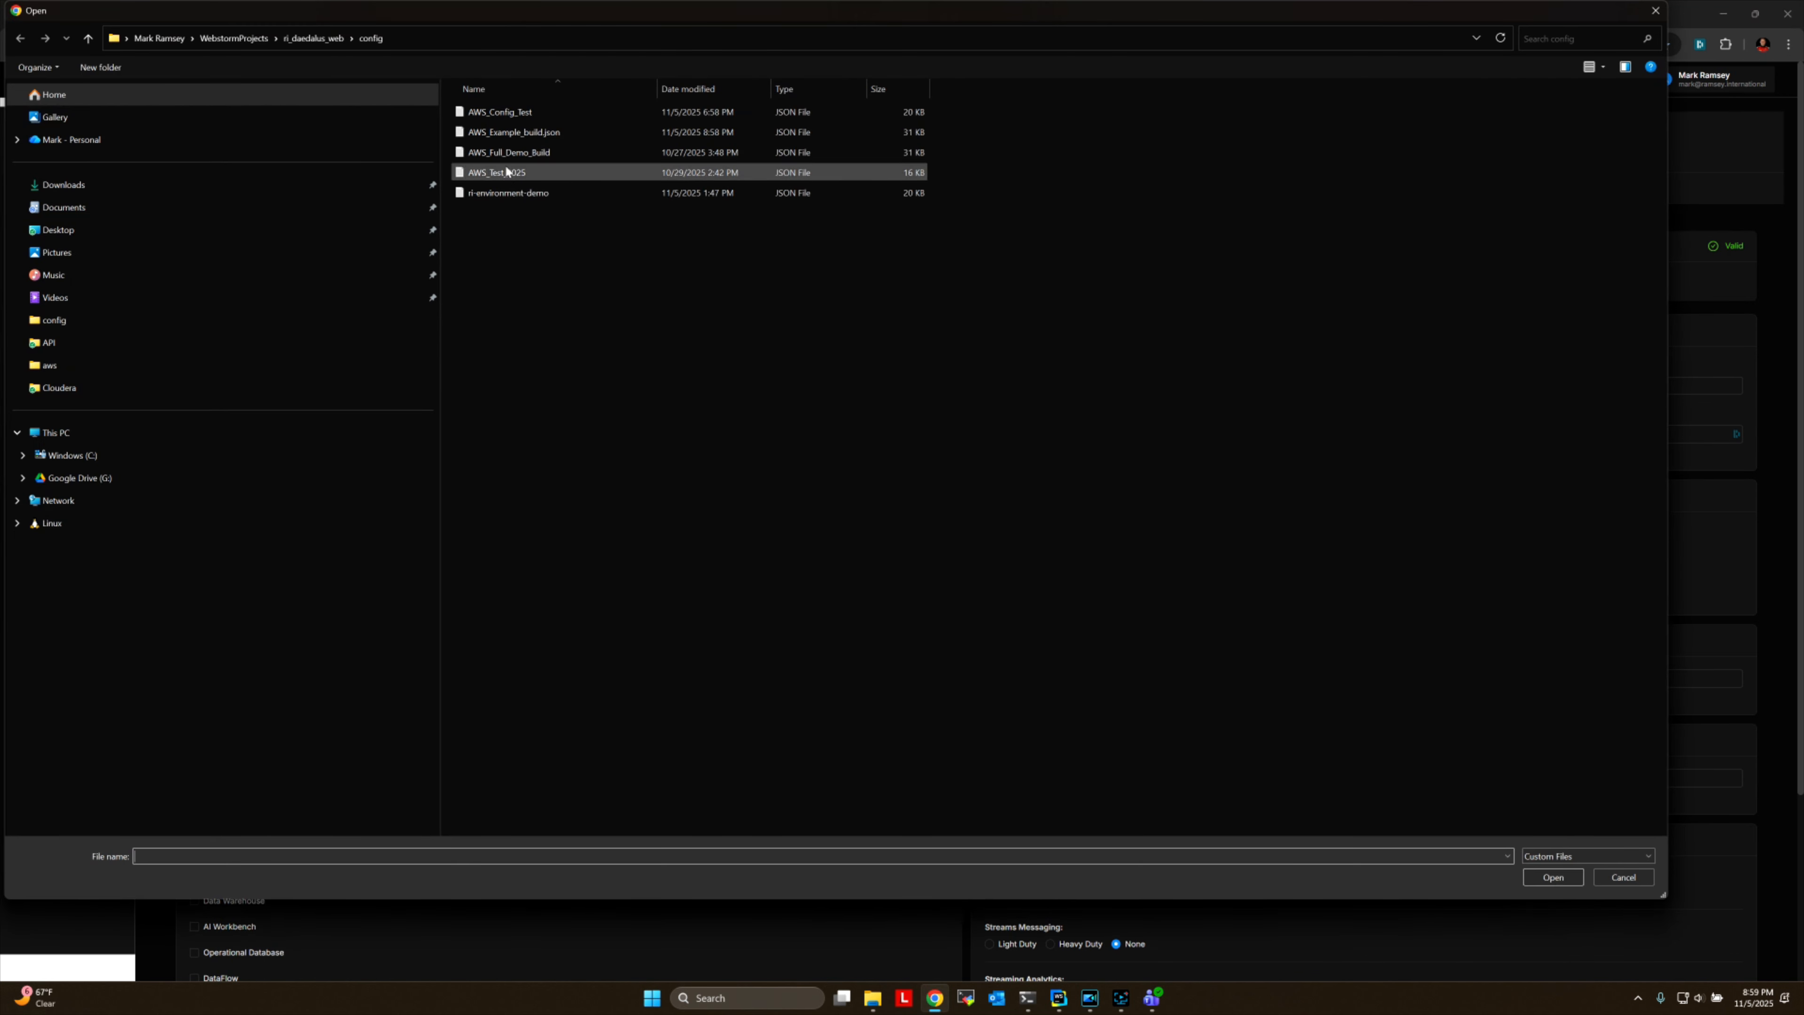
{"action": "left_click", "coordinate": [511, 132]}
{"action": "left_click", "coordinate": [1553, 878]}
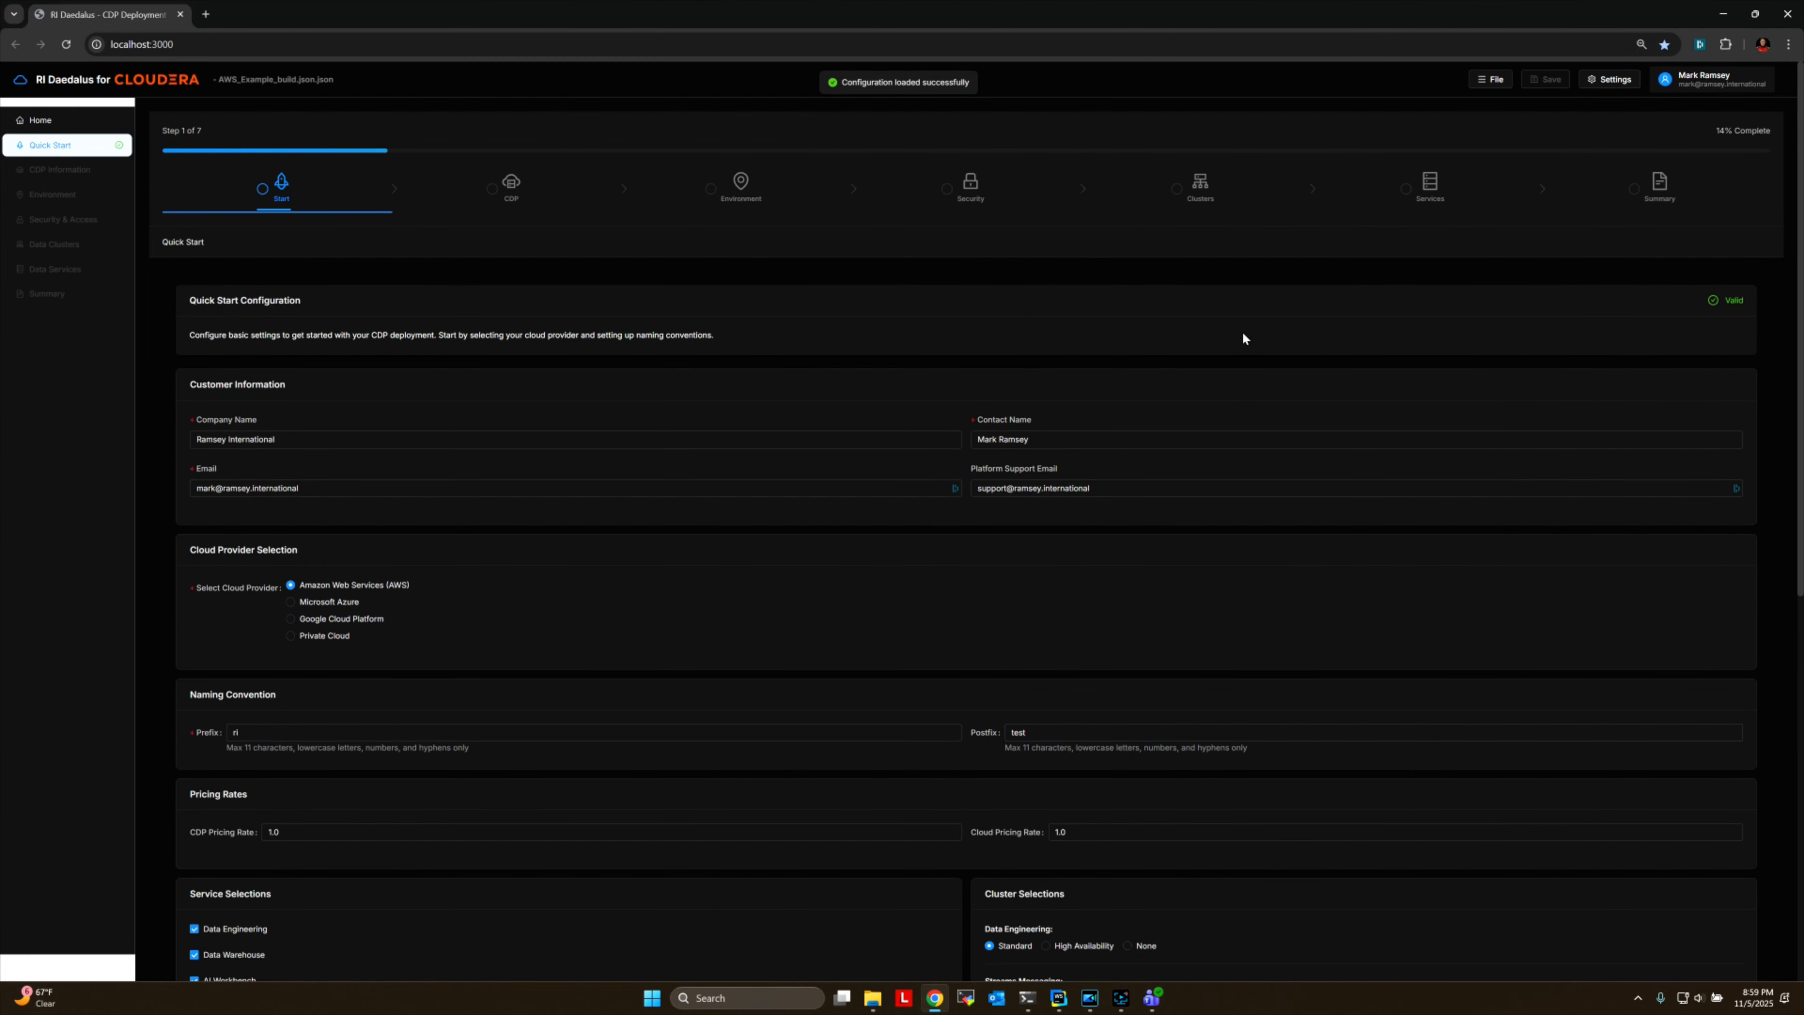
{"action": "scroll", "coordinate": [619, 501], "scroll_direction": "down", "scroll_amount": 3}
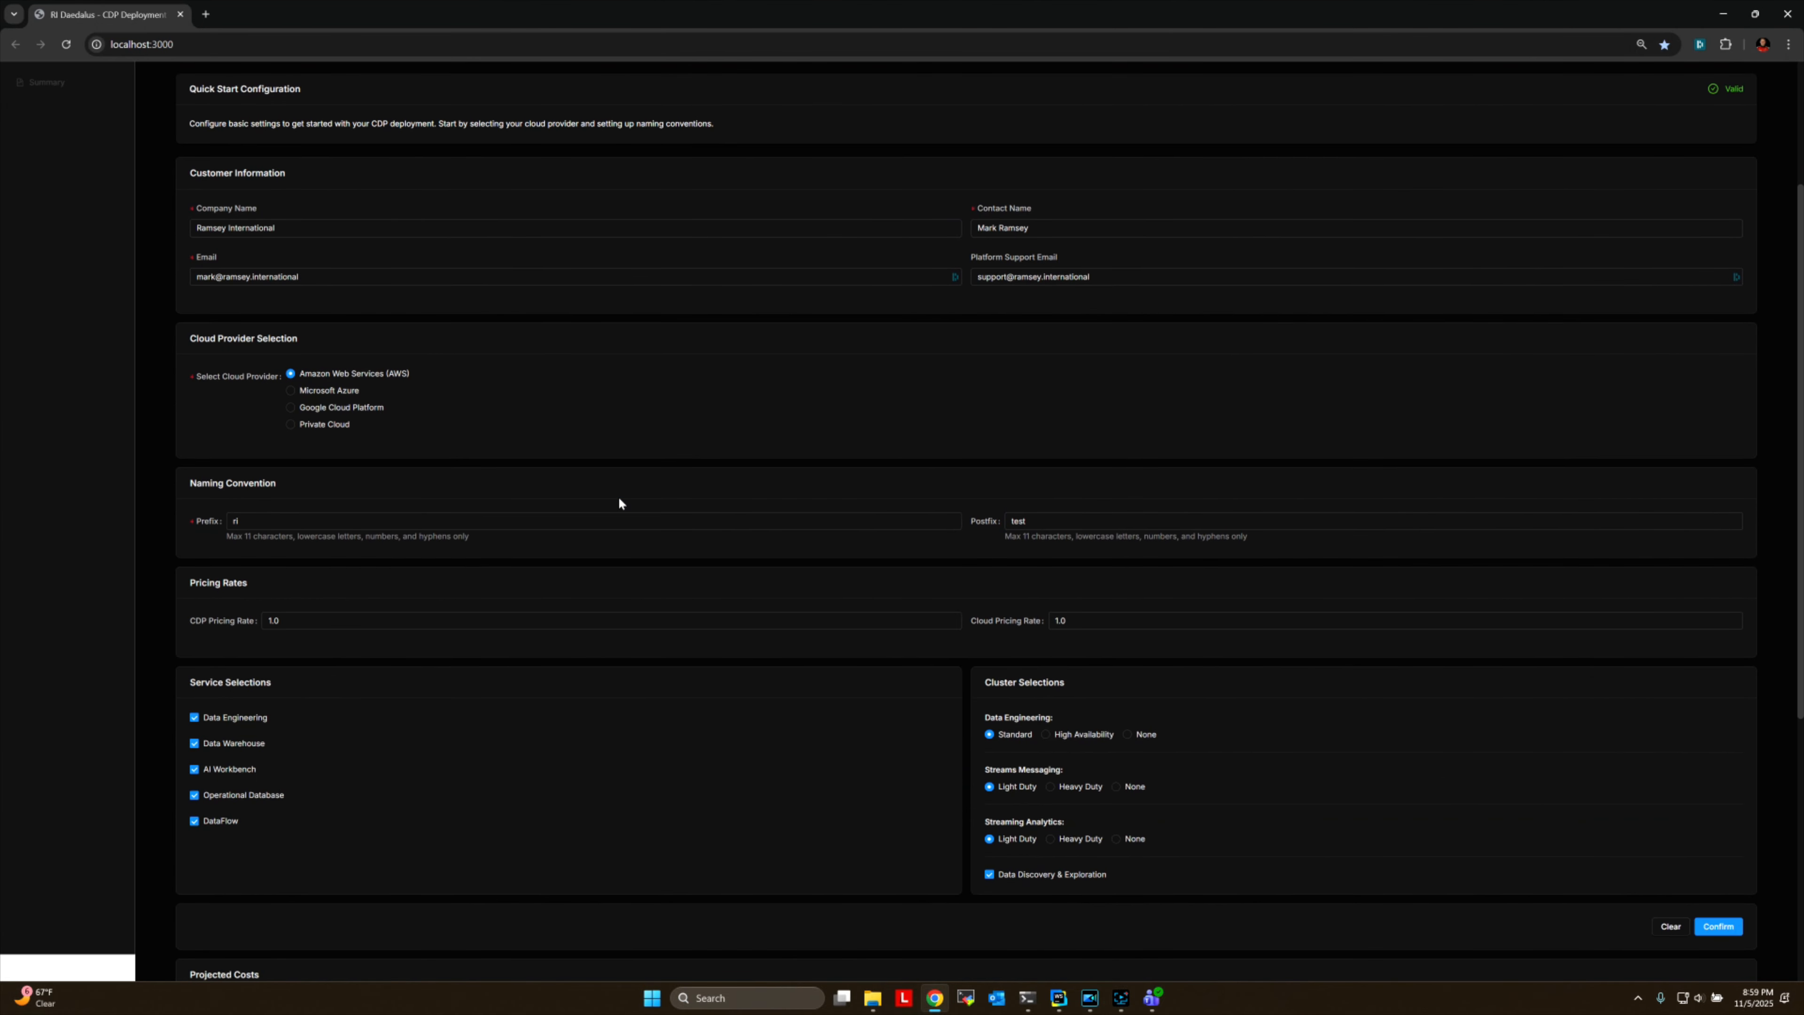
Review the Quick Start settings, including the CDP and cloud pricing rates, together with the projected cost table.
{"action": "scroll", "coordinate": [793, 503], "scroll_direction": "down", "scroll_amount": 6}
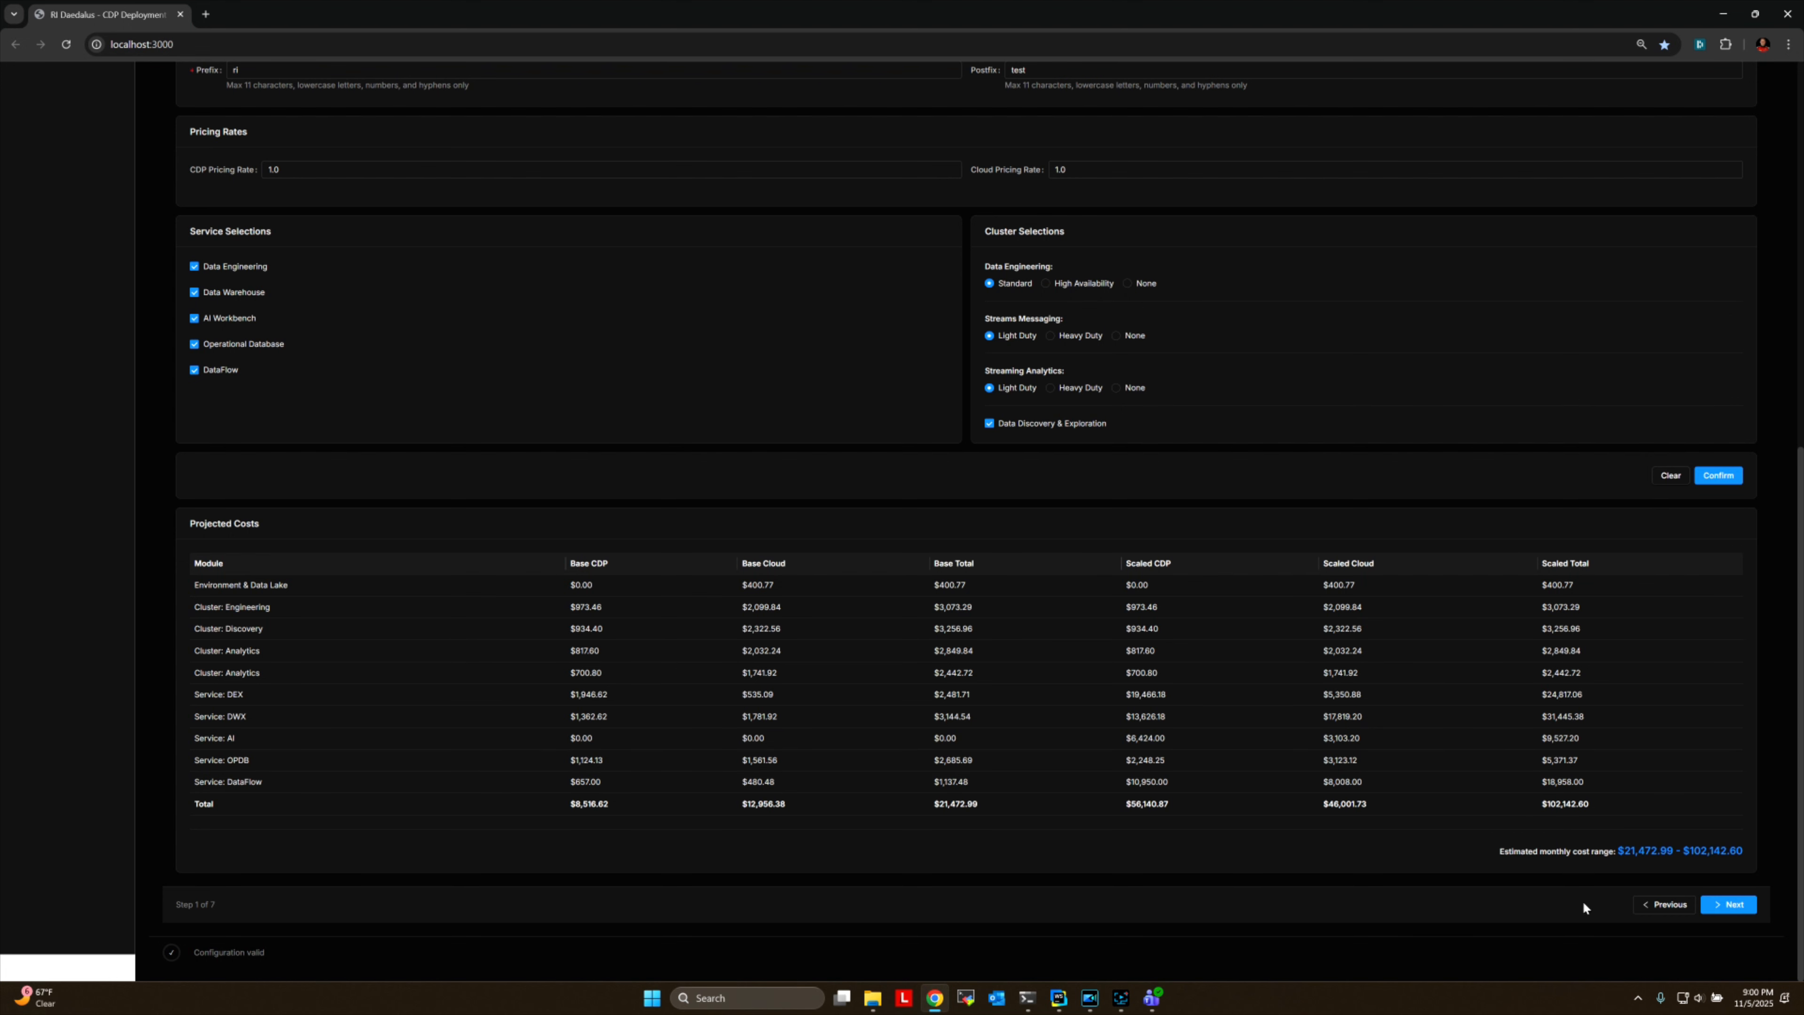
{"action": "scroll", "coordinate": [1296, 834], "scroll_direction": "up", "scroll_amount": 8}
{"action": "scroll", "coordinate": [1296, 834], "scroll_direction": "down", "scroll_amount": 3}
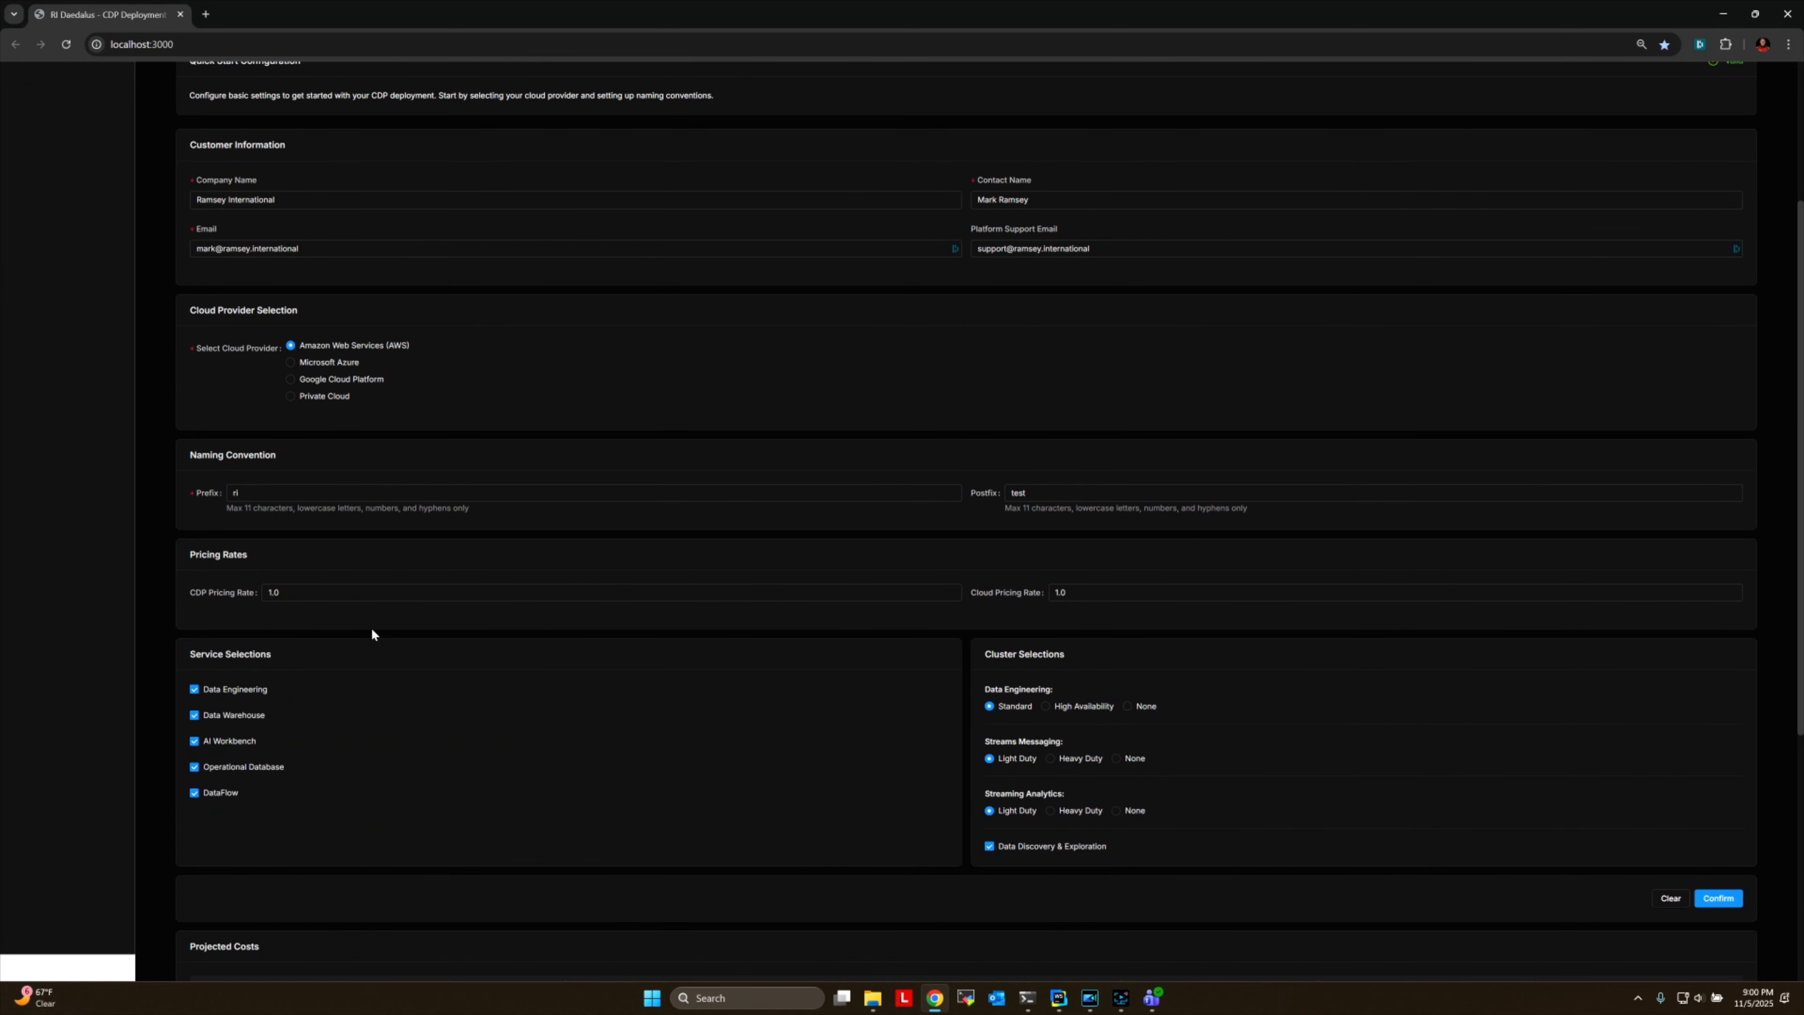
{"action": "left_click", "coordinate": [318, 595]}
{"action": "left_click", "coordinate": [1081, 623]}
{"action": "left_click", "coordinate": [315, 598]}
{"action": "left_click", "coordinate": [1051, 613]}
{"action": "scroll", "coordinate": [1120, 604], "scroll_direction": "down", "scroll_amount": 6}
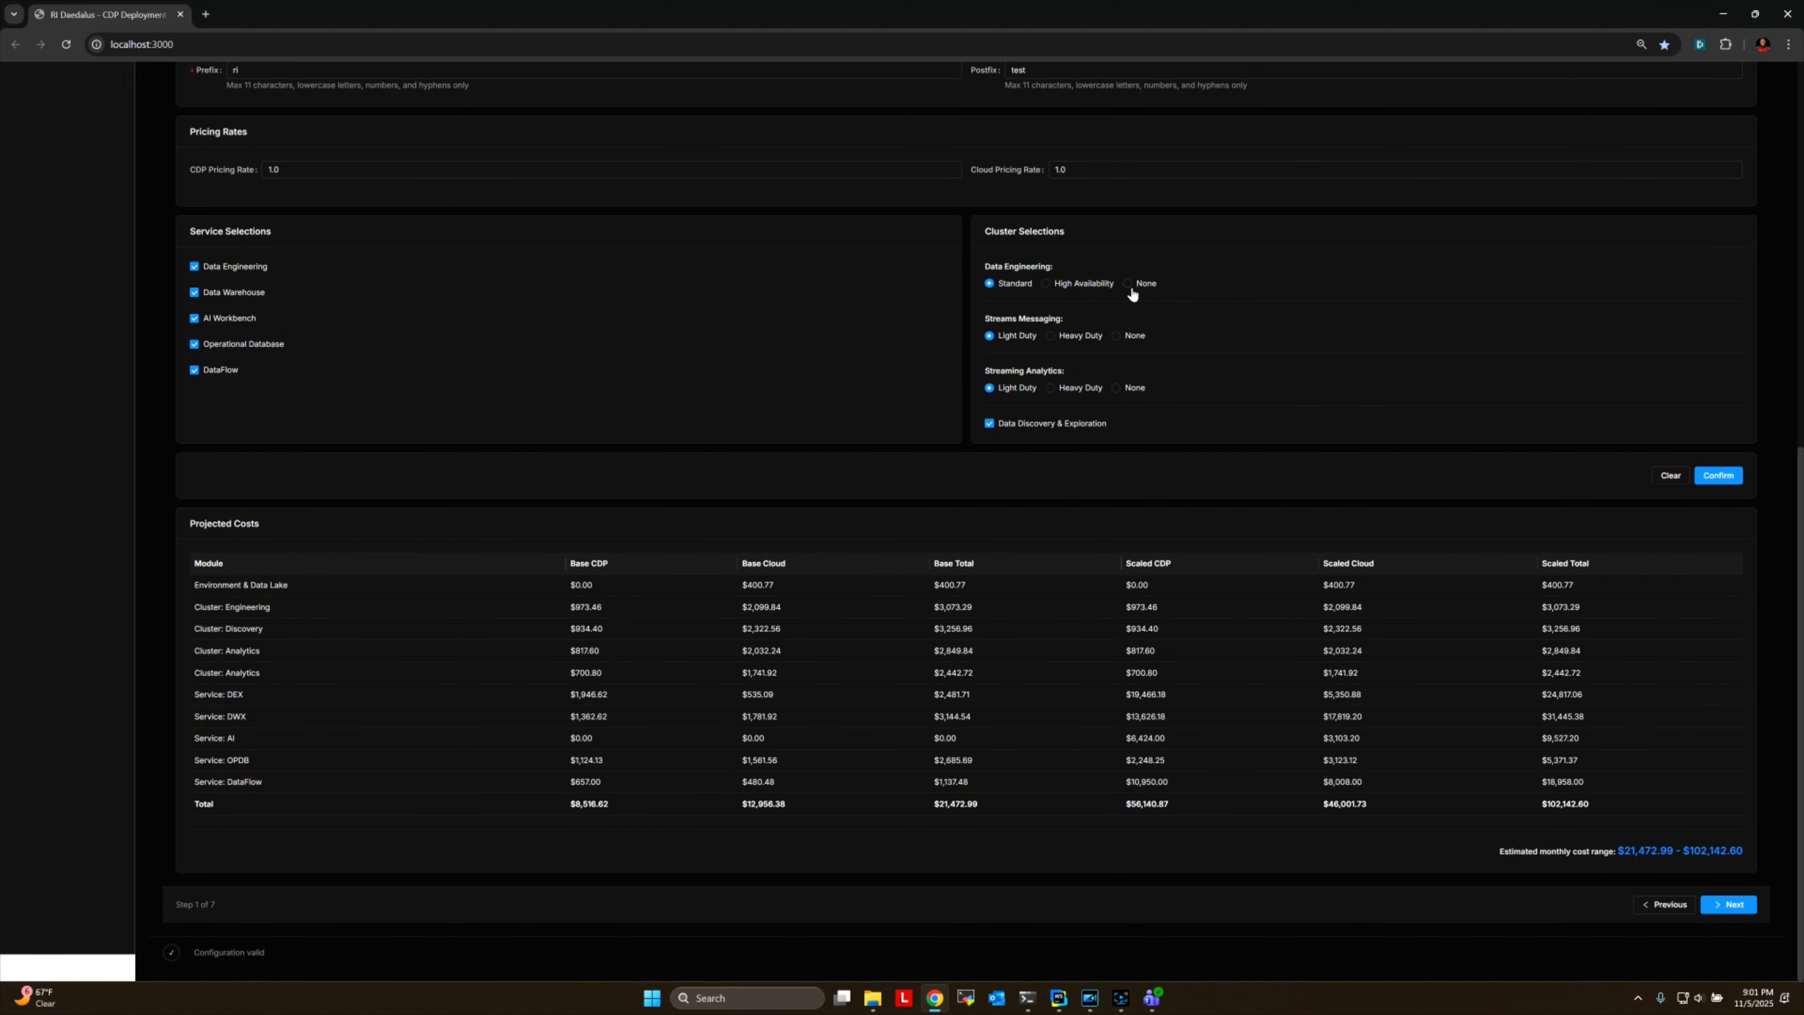
Set all three cluster selections to None, deselect Data Discovery & Exploration, Operational Database and DataFlow, and confirm the choices.
{"action": "left_click", "coordinate": [1137, 285]}
{"action": "left_click", "coordinate": [1120, 337]}
{"action": "left_click", "coordinate": [1116, 389]}
{"action": "left_click", "coordinate": [194, 370]}
{"action": "left_click", "coordinate": [1725, 470]}
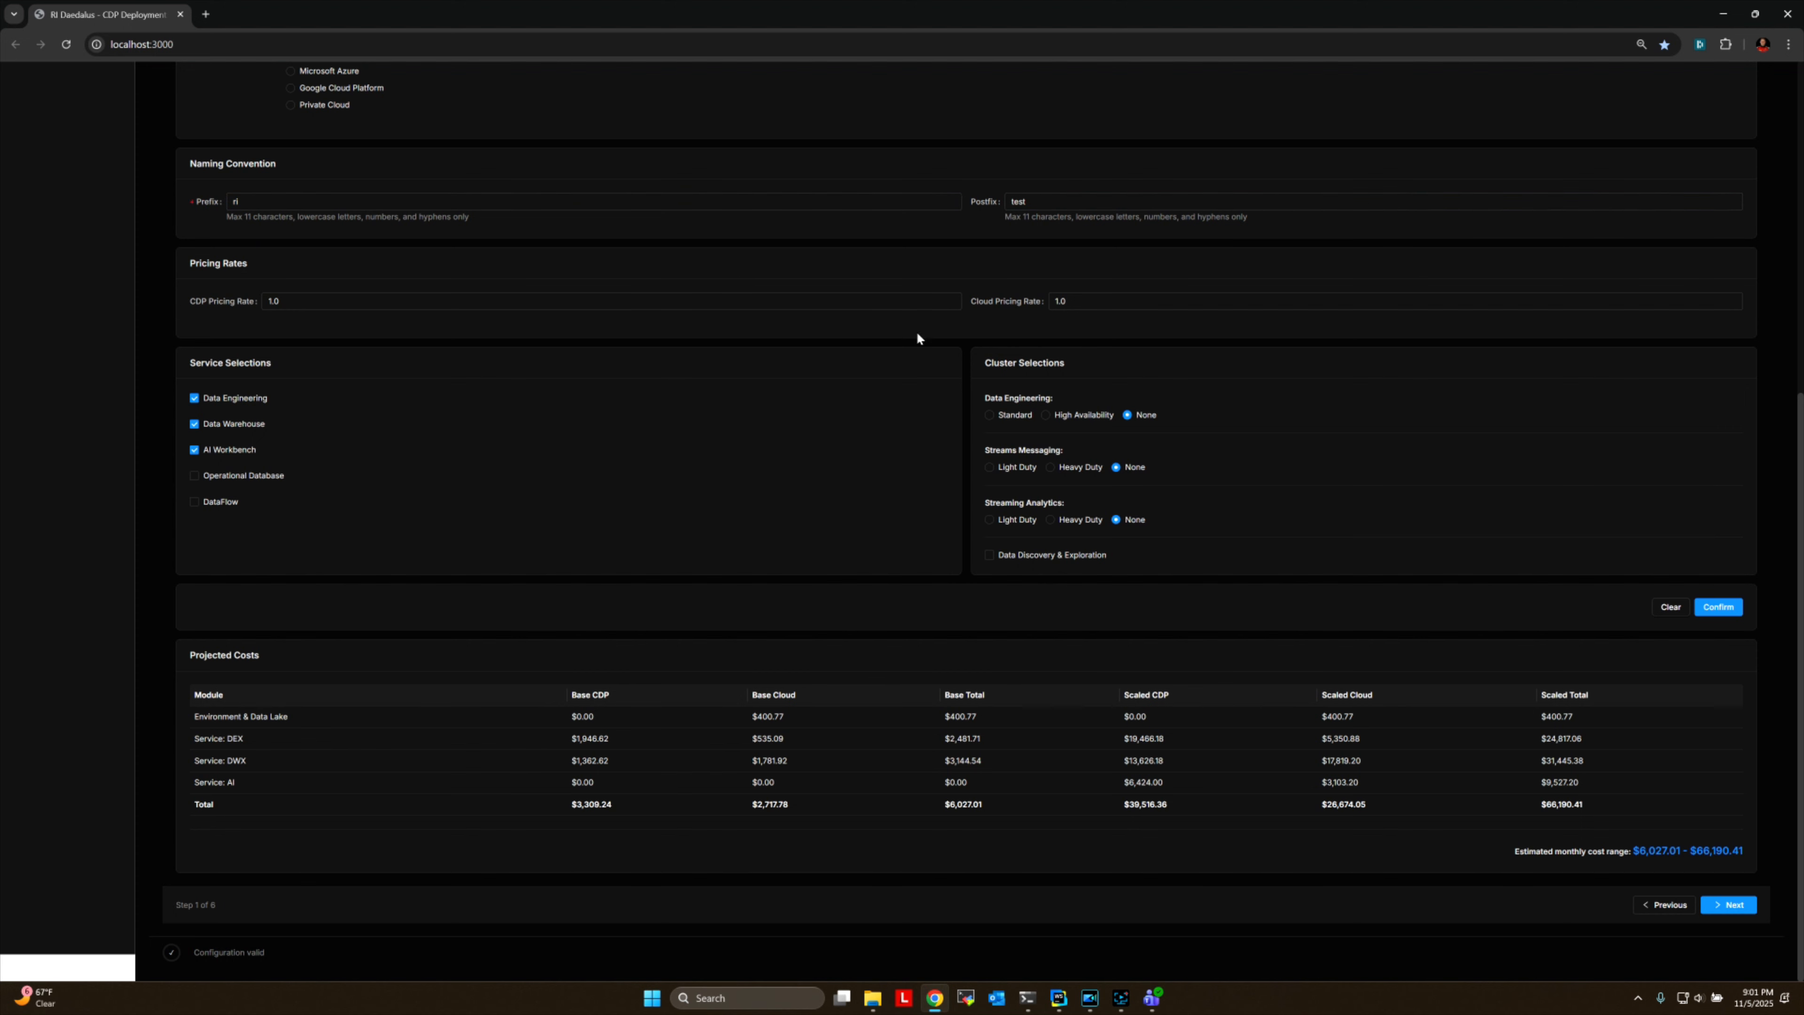
Recheck the Quick Start selections and projected costs, and continue to the CDP Information stage.
{"action": "scroll", "coordinate": [832, 395], "scroll_direction": "up", "scroll_amount": 3}
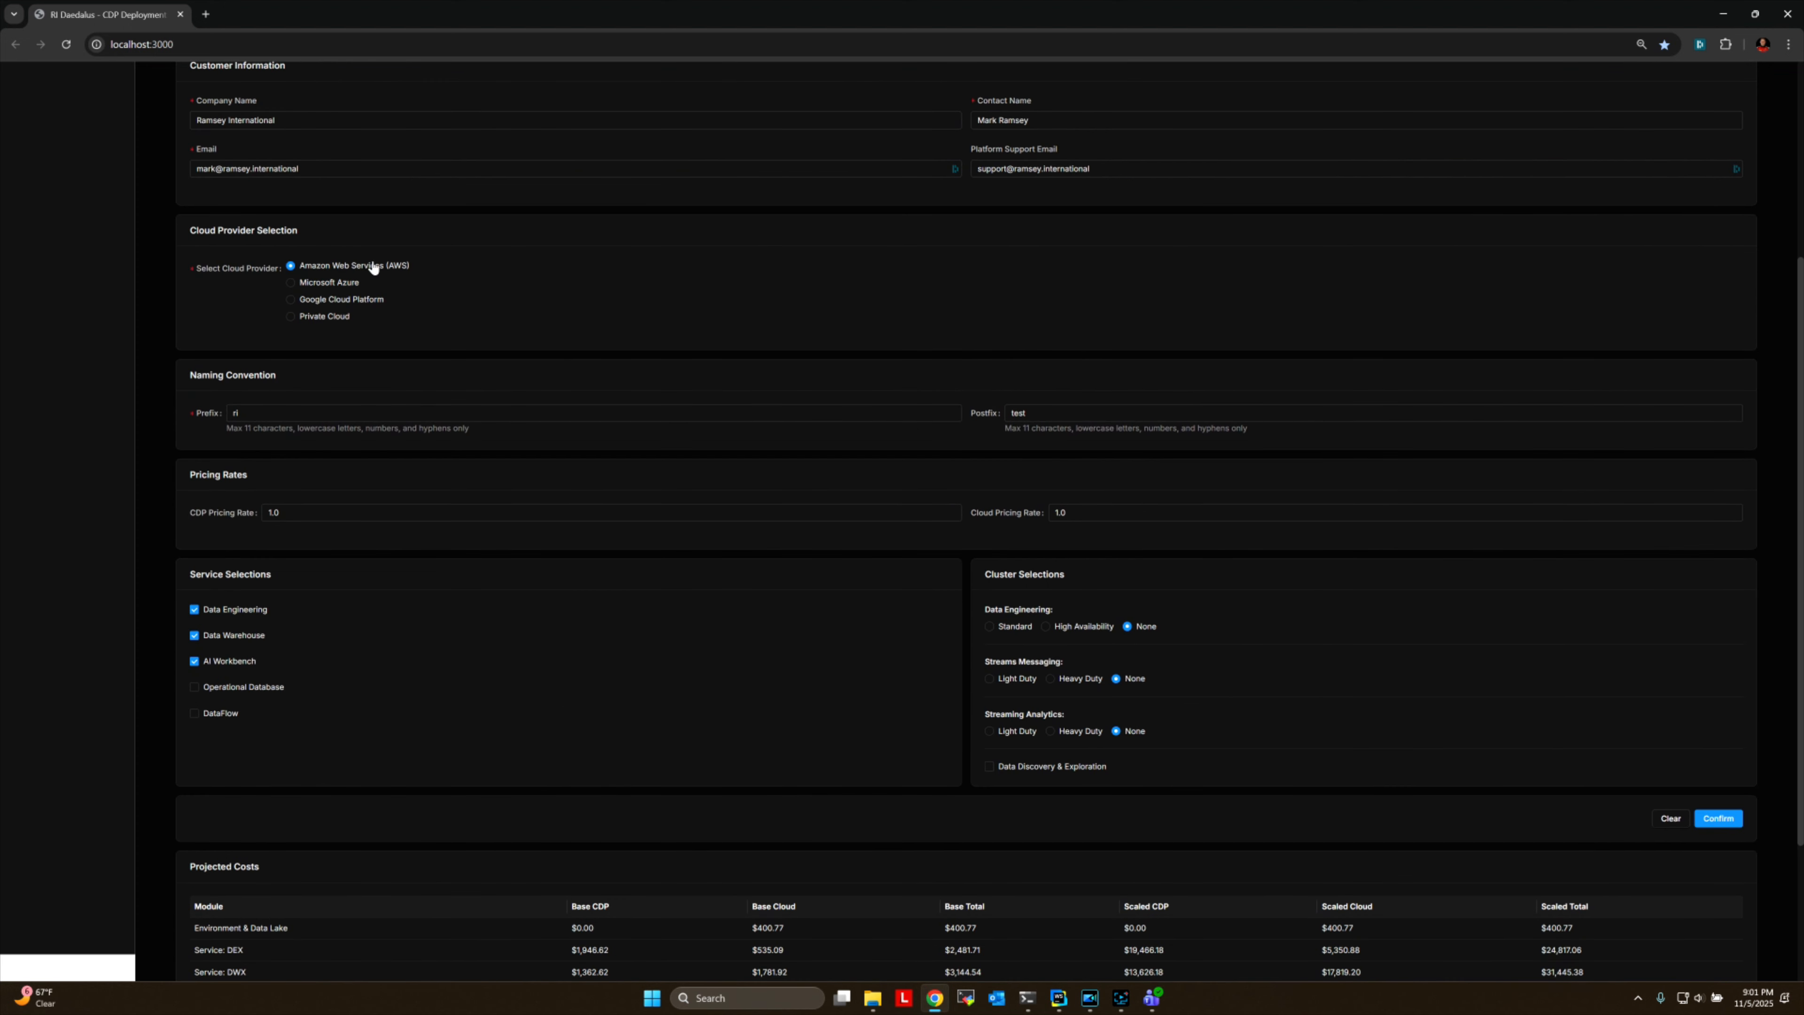
{"action": "scroll", "coordinate": [724, 633], "scroll_direction": "down", "scroll_amount": 2}
{"action": "scroll", "coordinate": [723, 652], "scroll_direction": "down", "scroll_amount": 1}
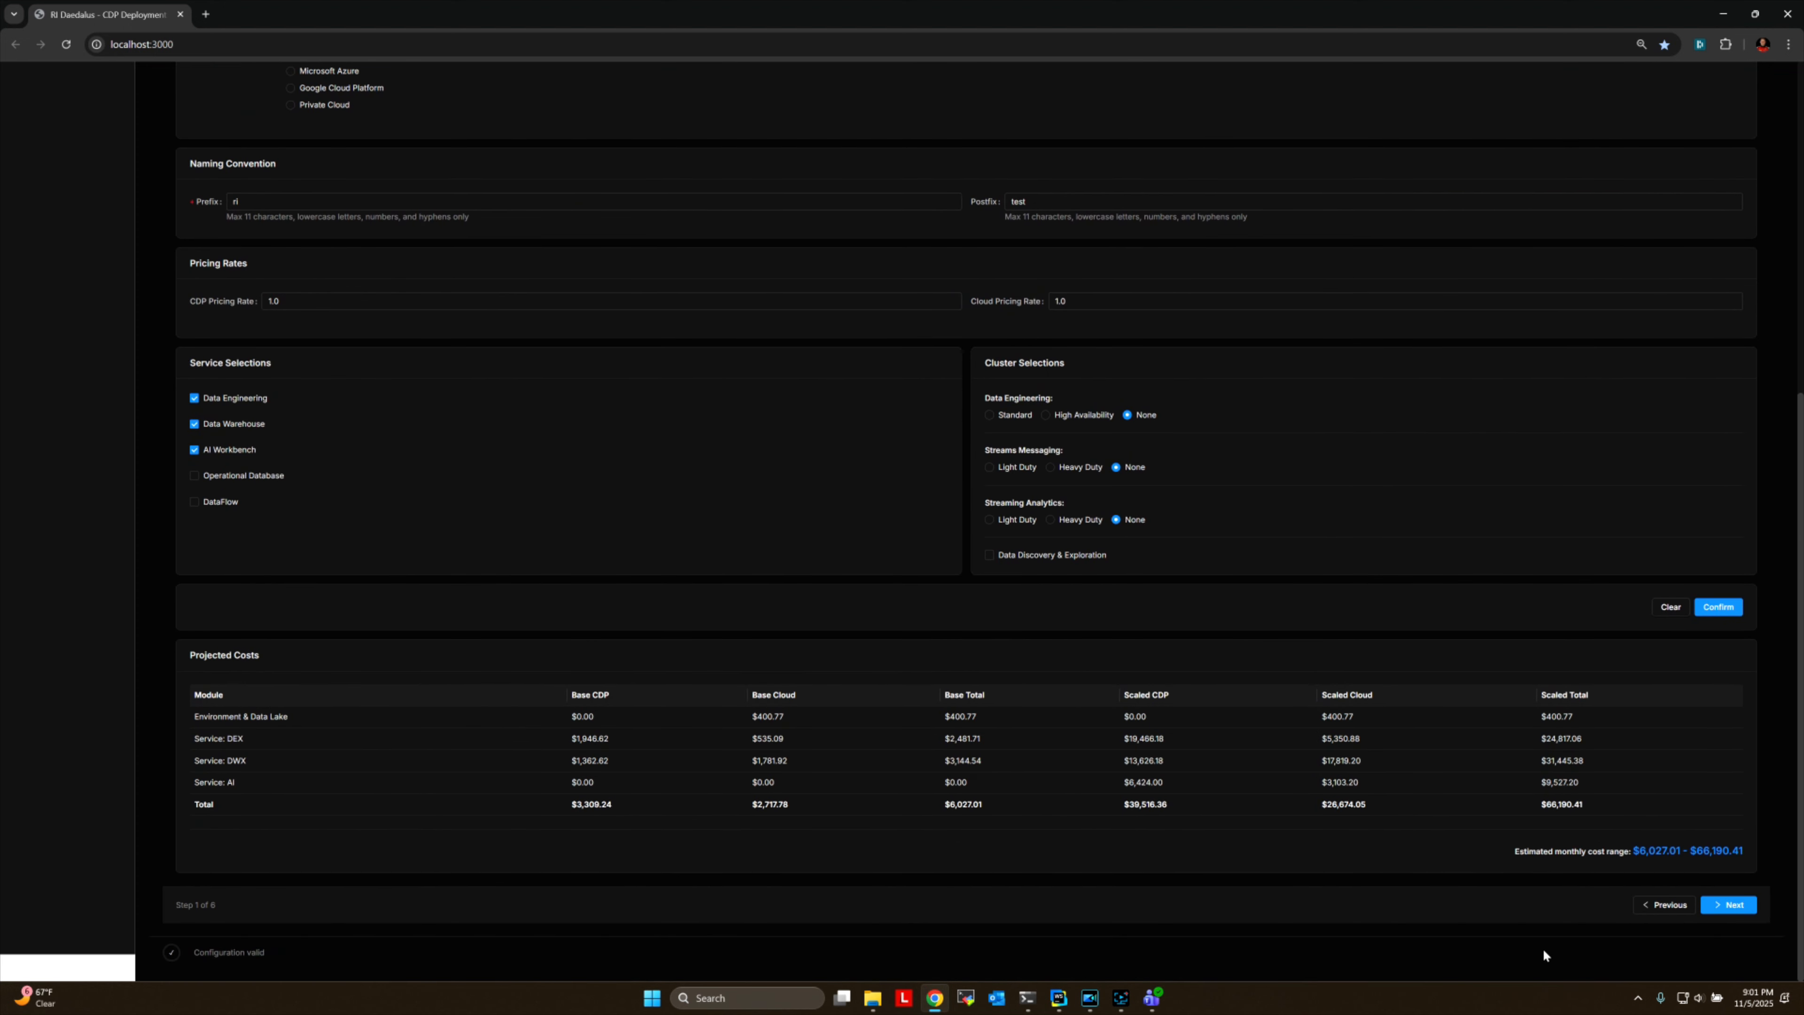
{"action": "left_click", "coordinate": [1728, 904]}
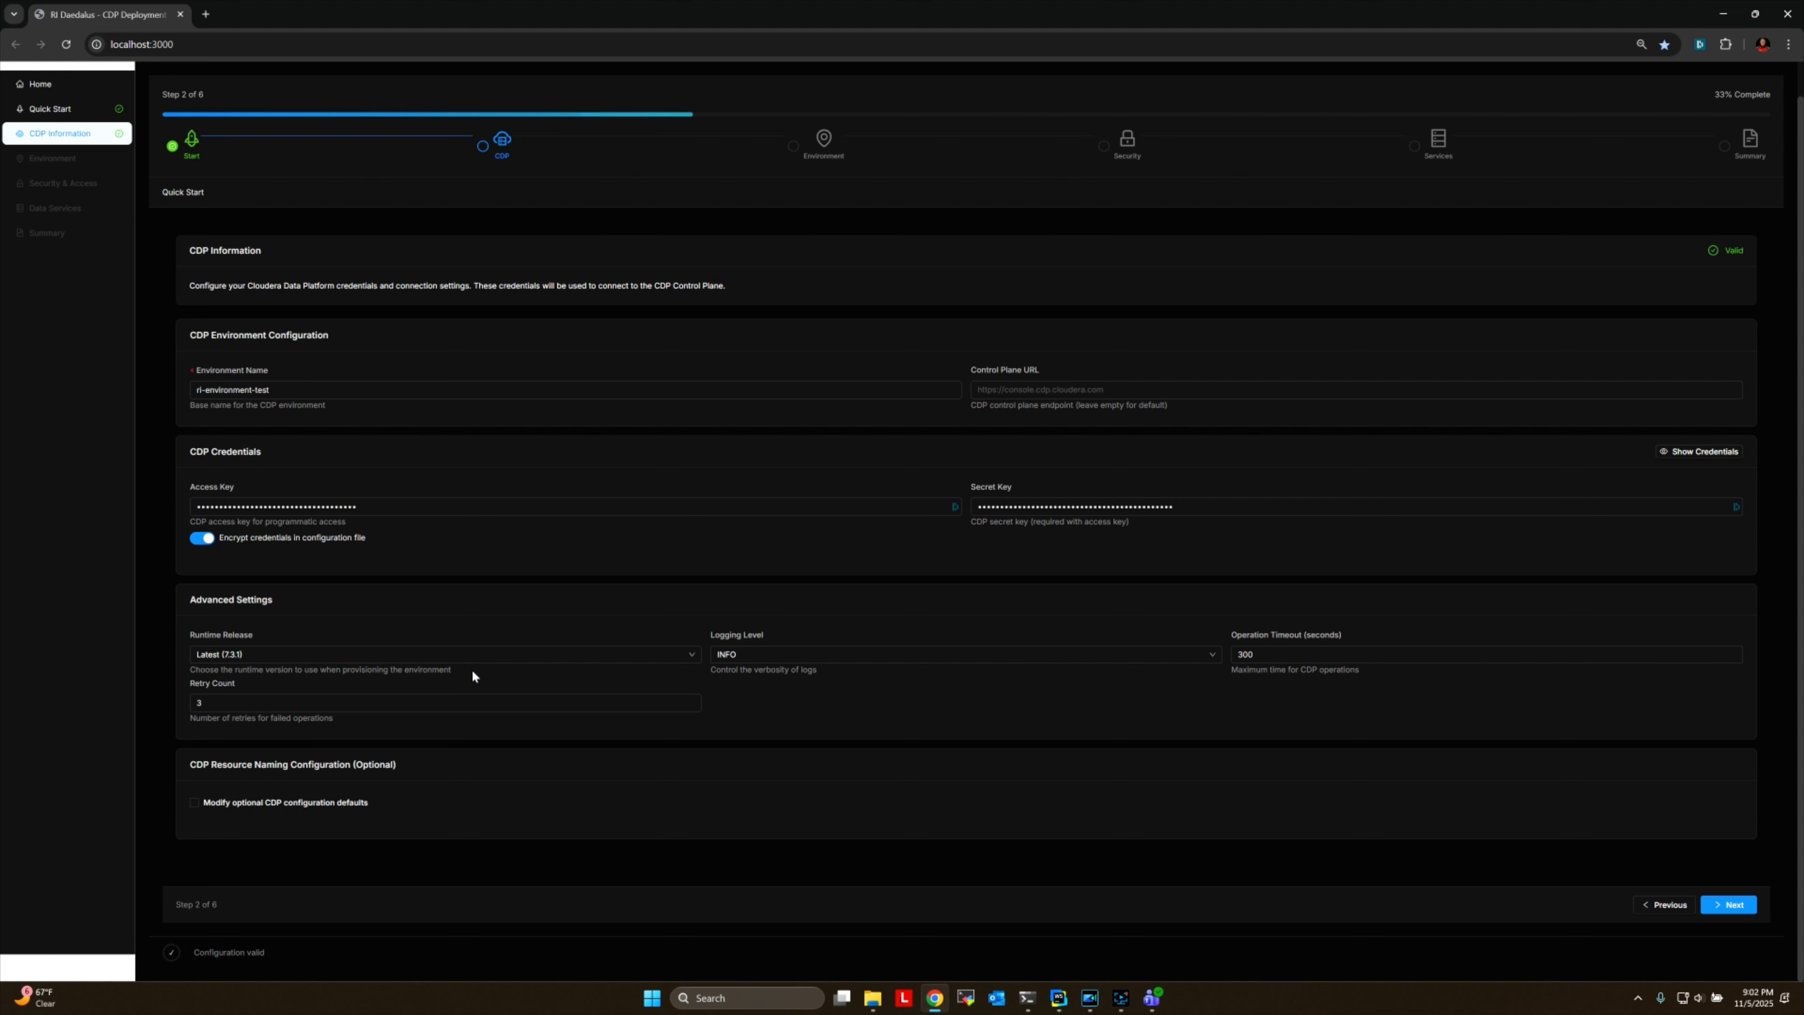
Inspect the optional CDP resource naming overrides, including the CDP Policy Name, and return the section to its defaults.
{"action": "left_click", "coordinate": [195, 803]}
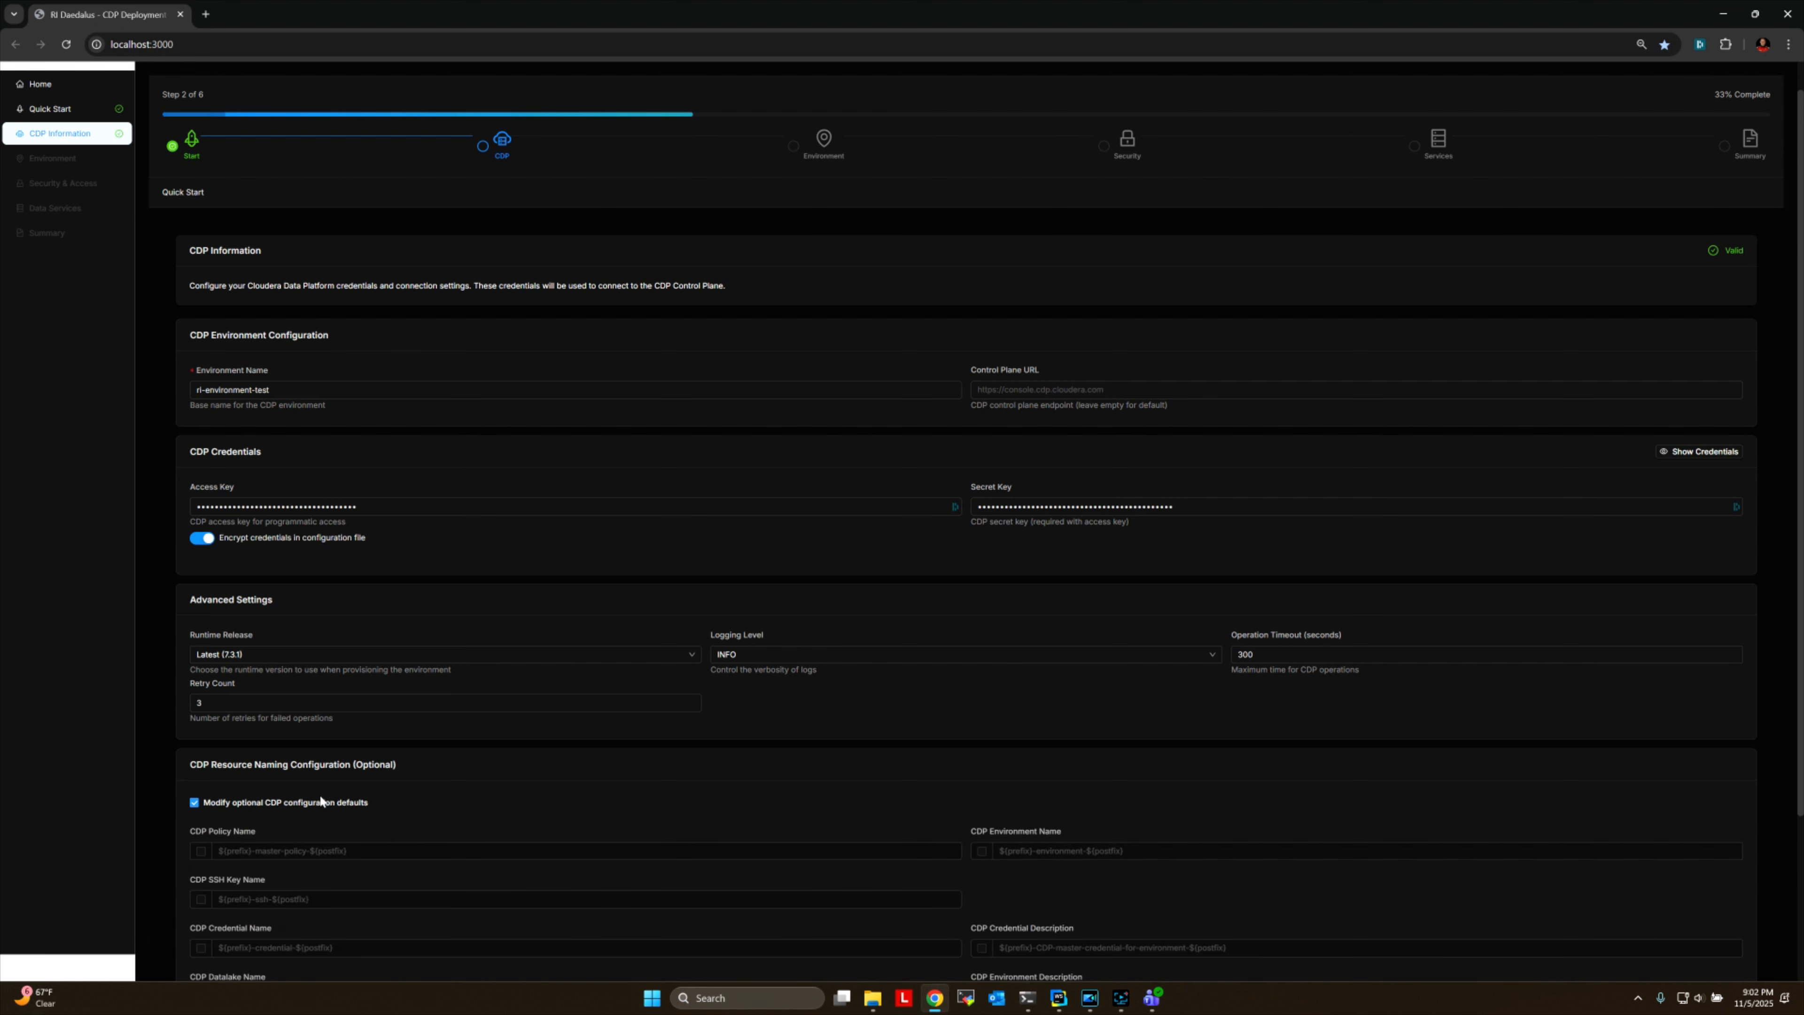
{"action": "scroll", "coordinate": [651, 689], "scroll_direction": "down", "scroll_amount": 3}
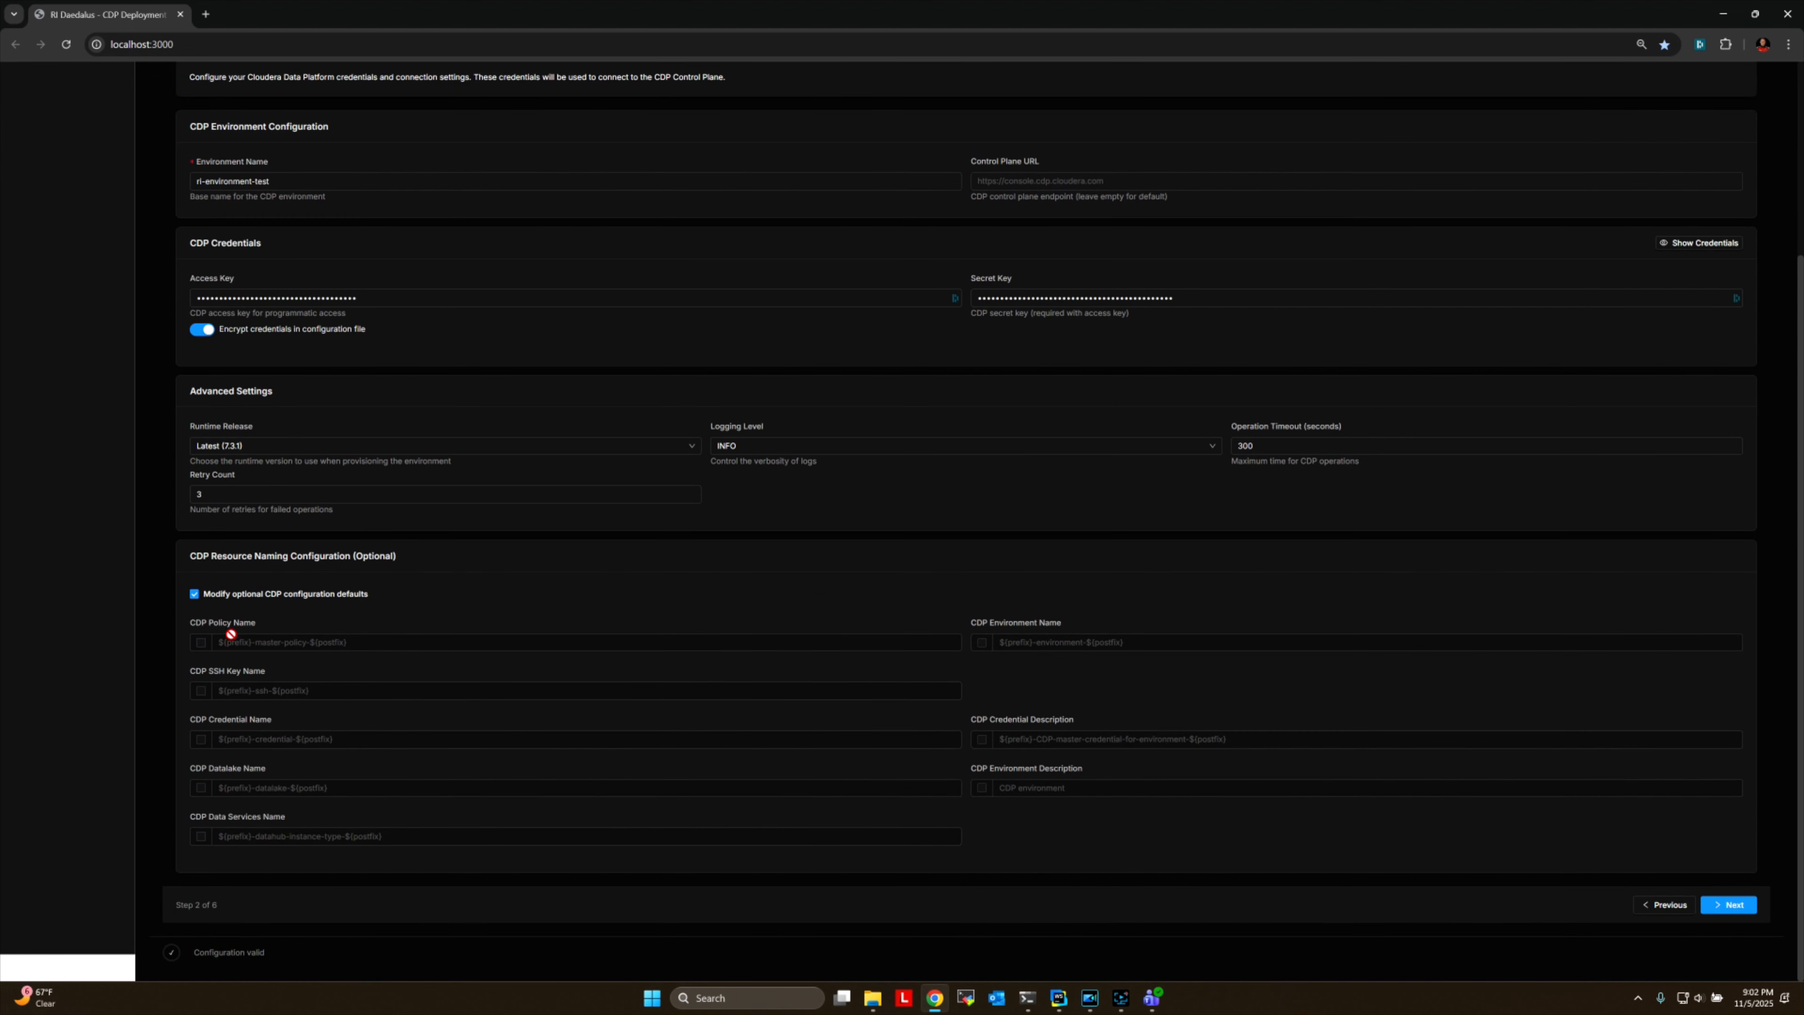
{"action": "left_click", "coordinate": [201, 643]}
{"action": "left_click", "coordinate": [201, 643]}
{"action": "left_click", "coordinate": [194, 594]}
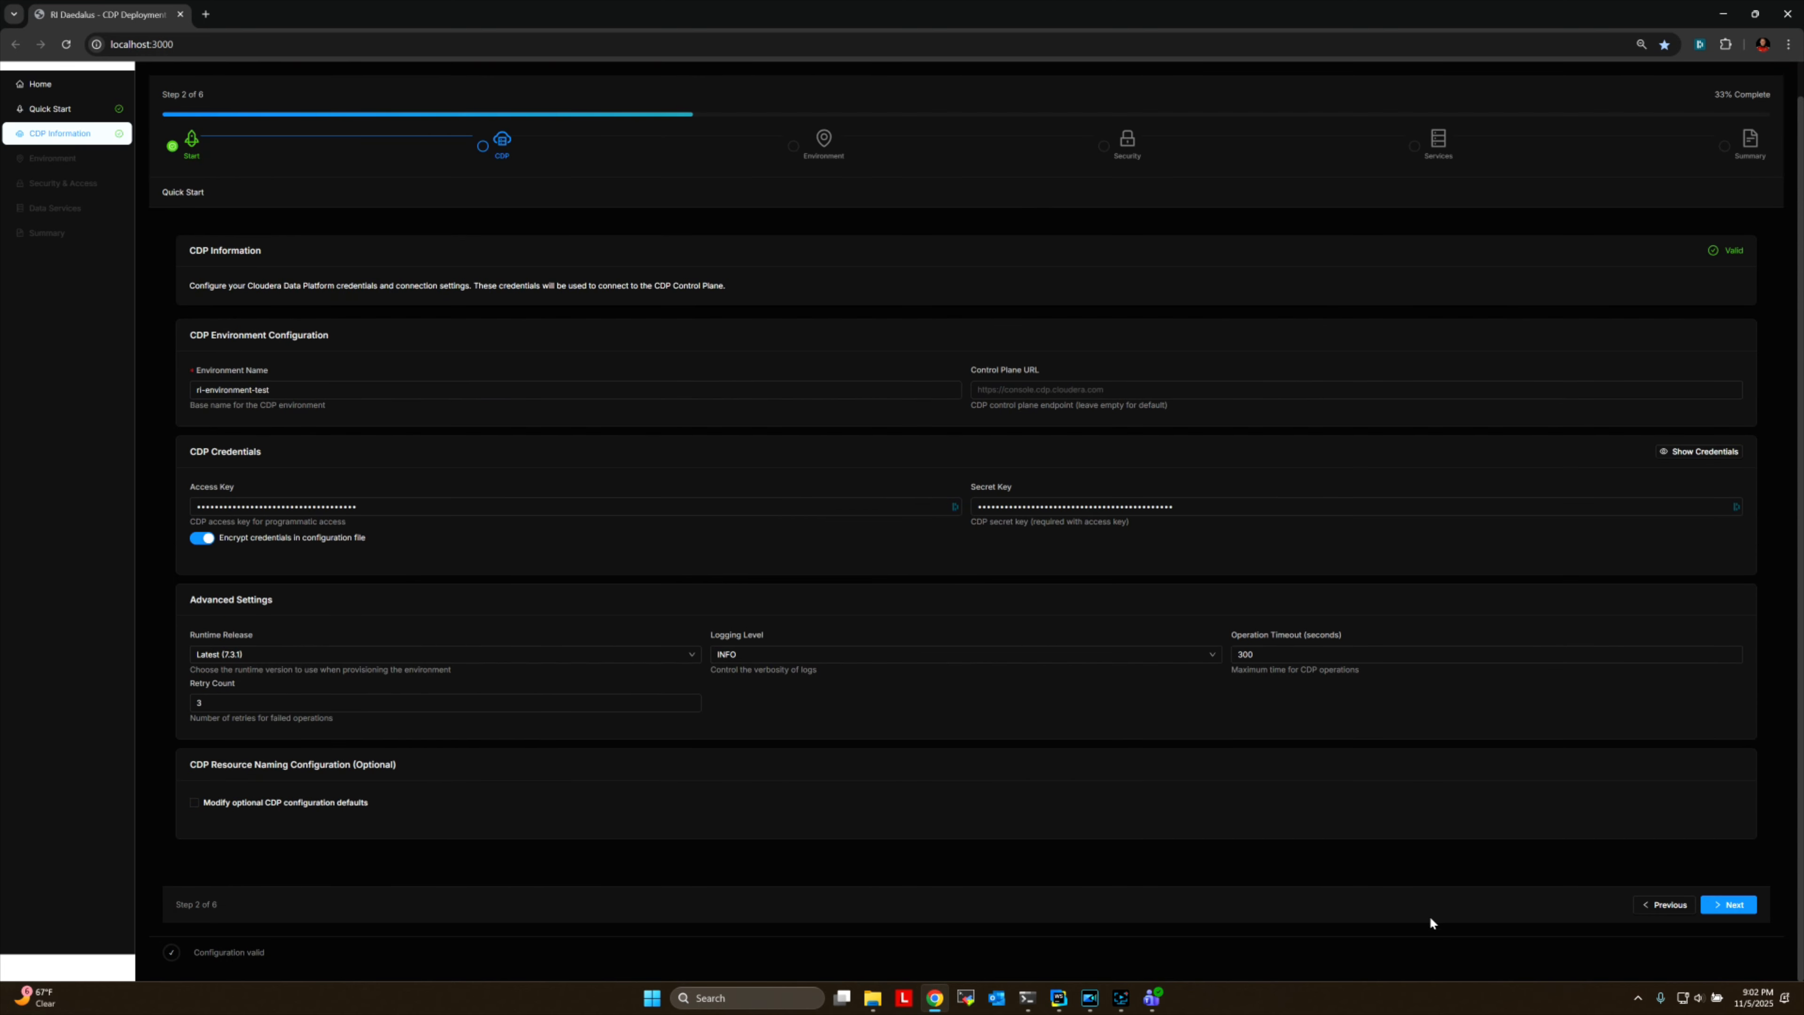
Continue to Environment Configuration, keep US East (Ohio) as the AWS region, and review the VPC and subnet settings.
{"action": "left_click", "coordinate": [1732, 905]}
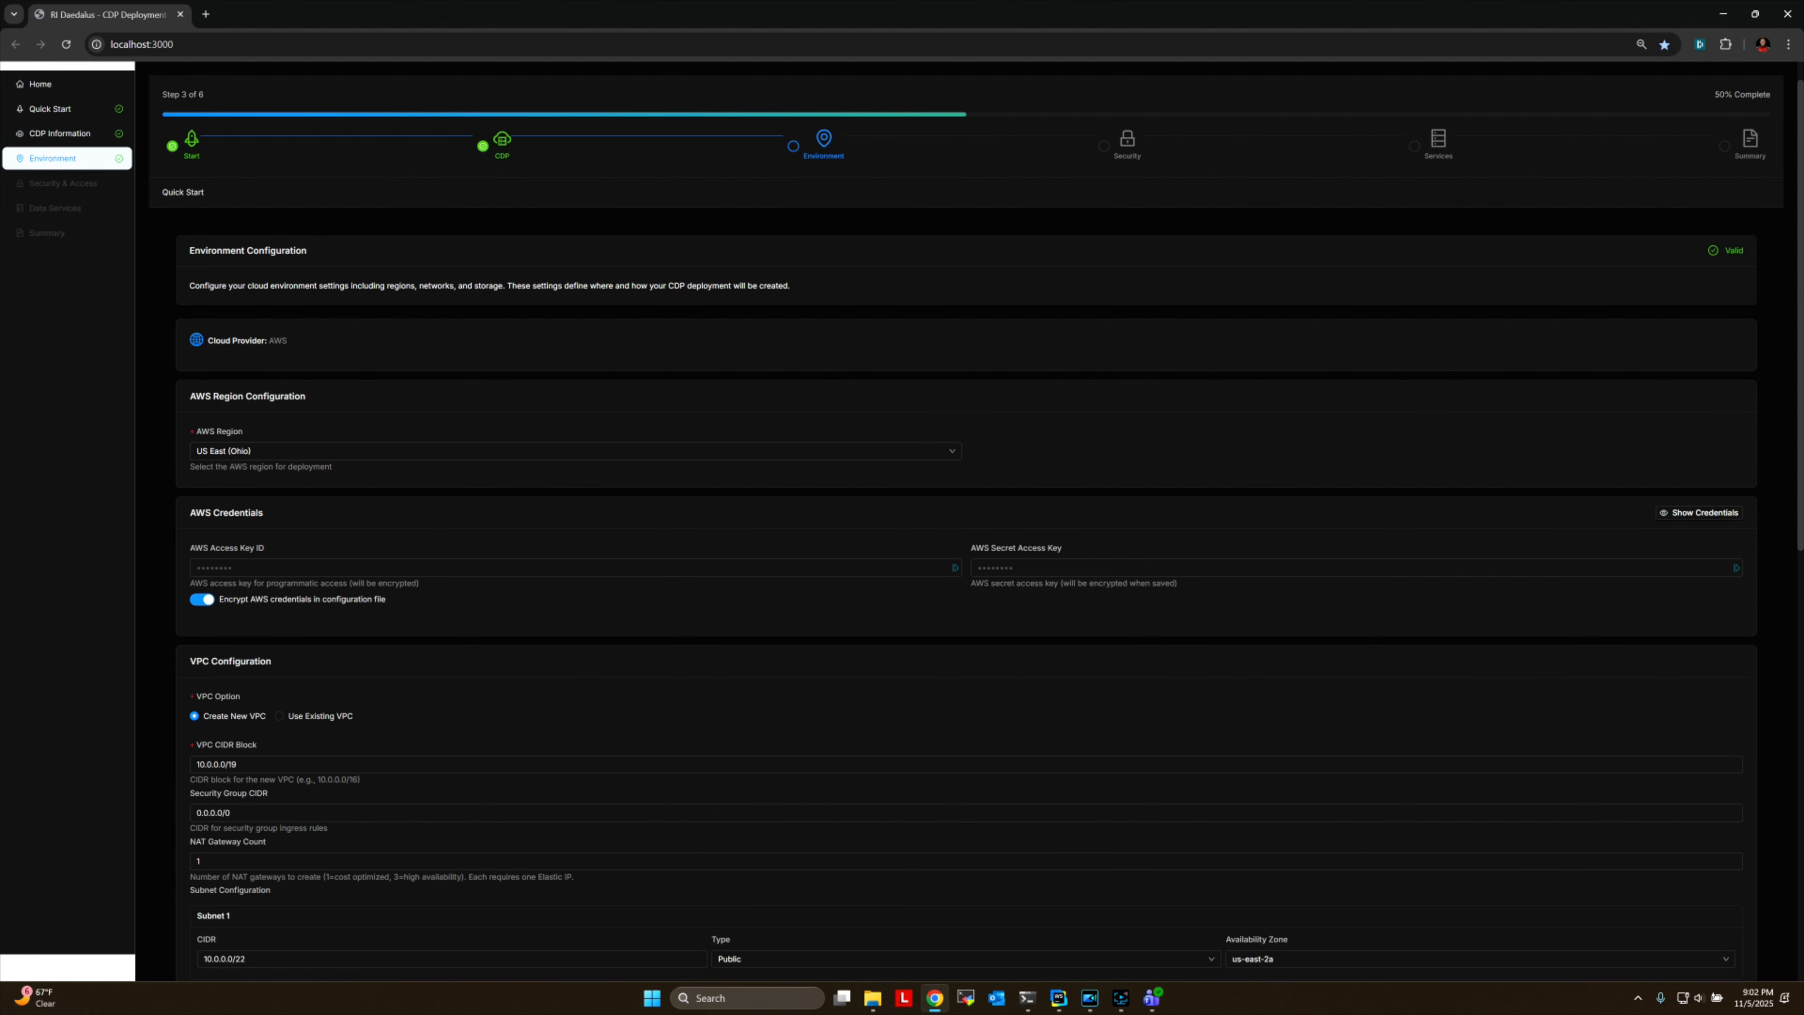
{"action": "left_click", "coordinate": [420, 454]}
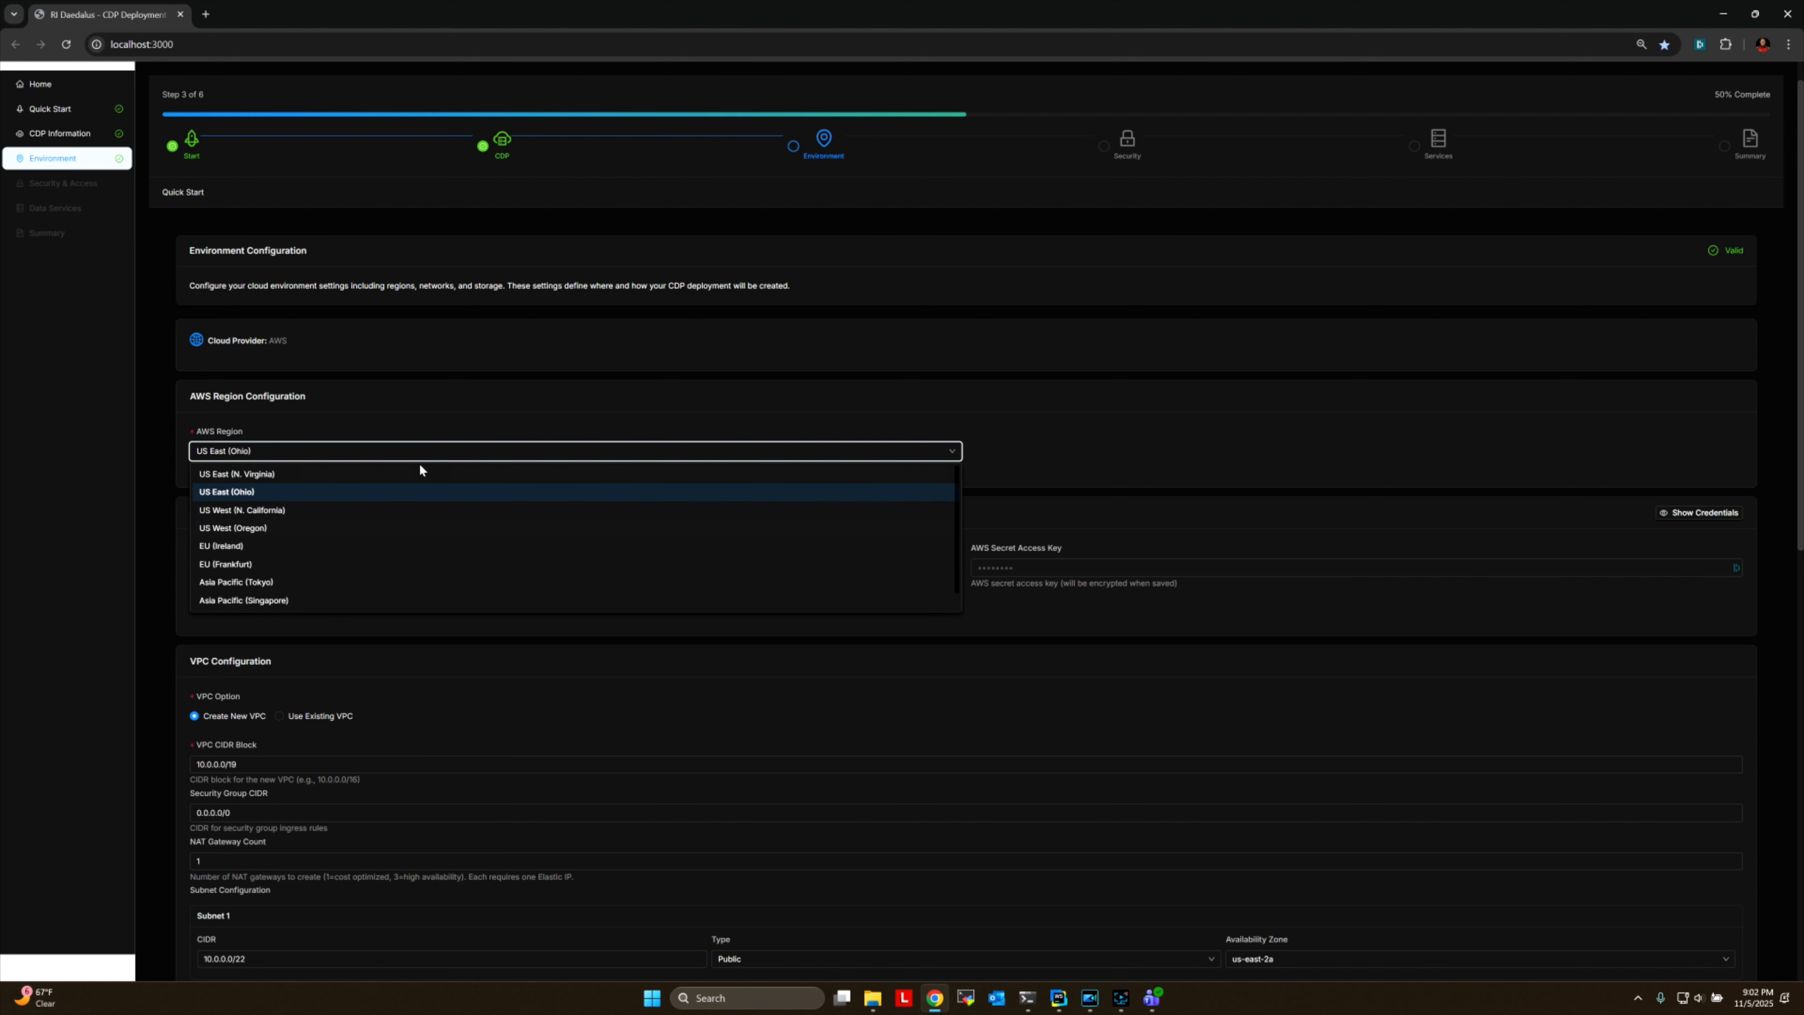
{"action": "left_click", "coordinate": [261, 492]}
{"action": "scroll", "coordinate": [854, 628], "scroll_direction": "down", "scroll_amount": 3}
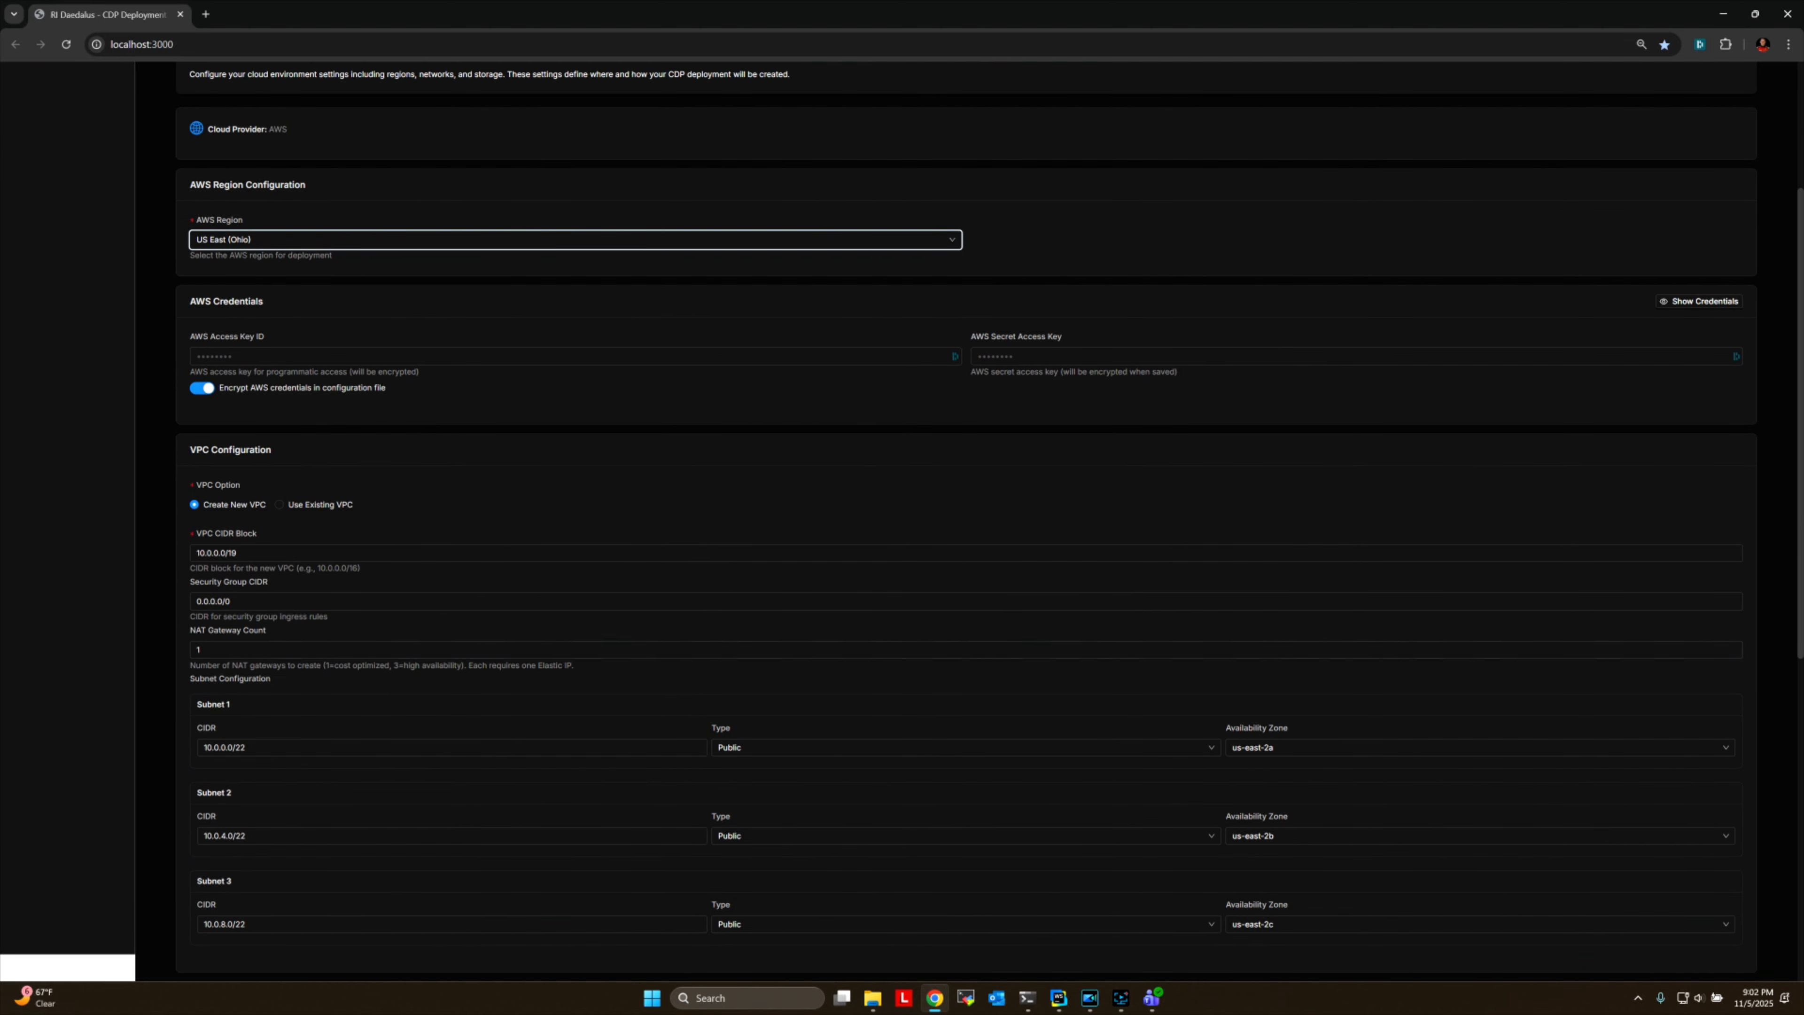
{"action": "scroll", "coordinate": [414, 733], "scroll_direction": "down", "scroll_amount": 4}
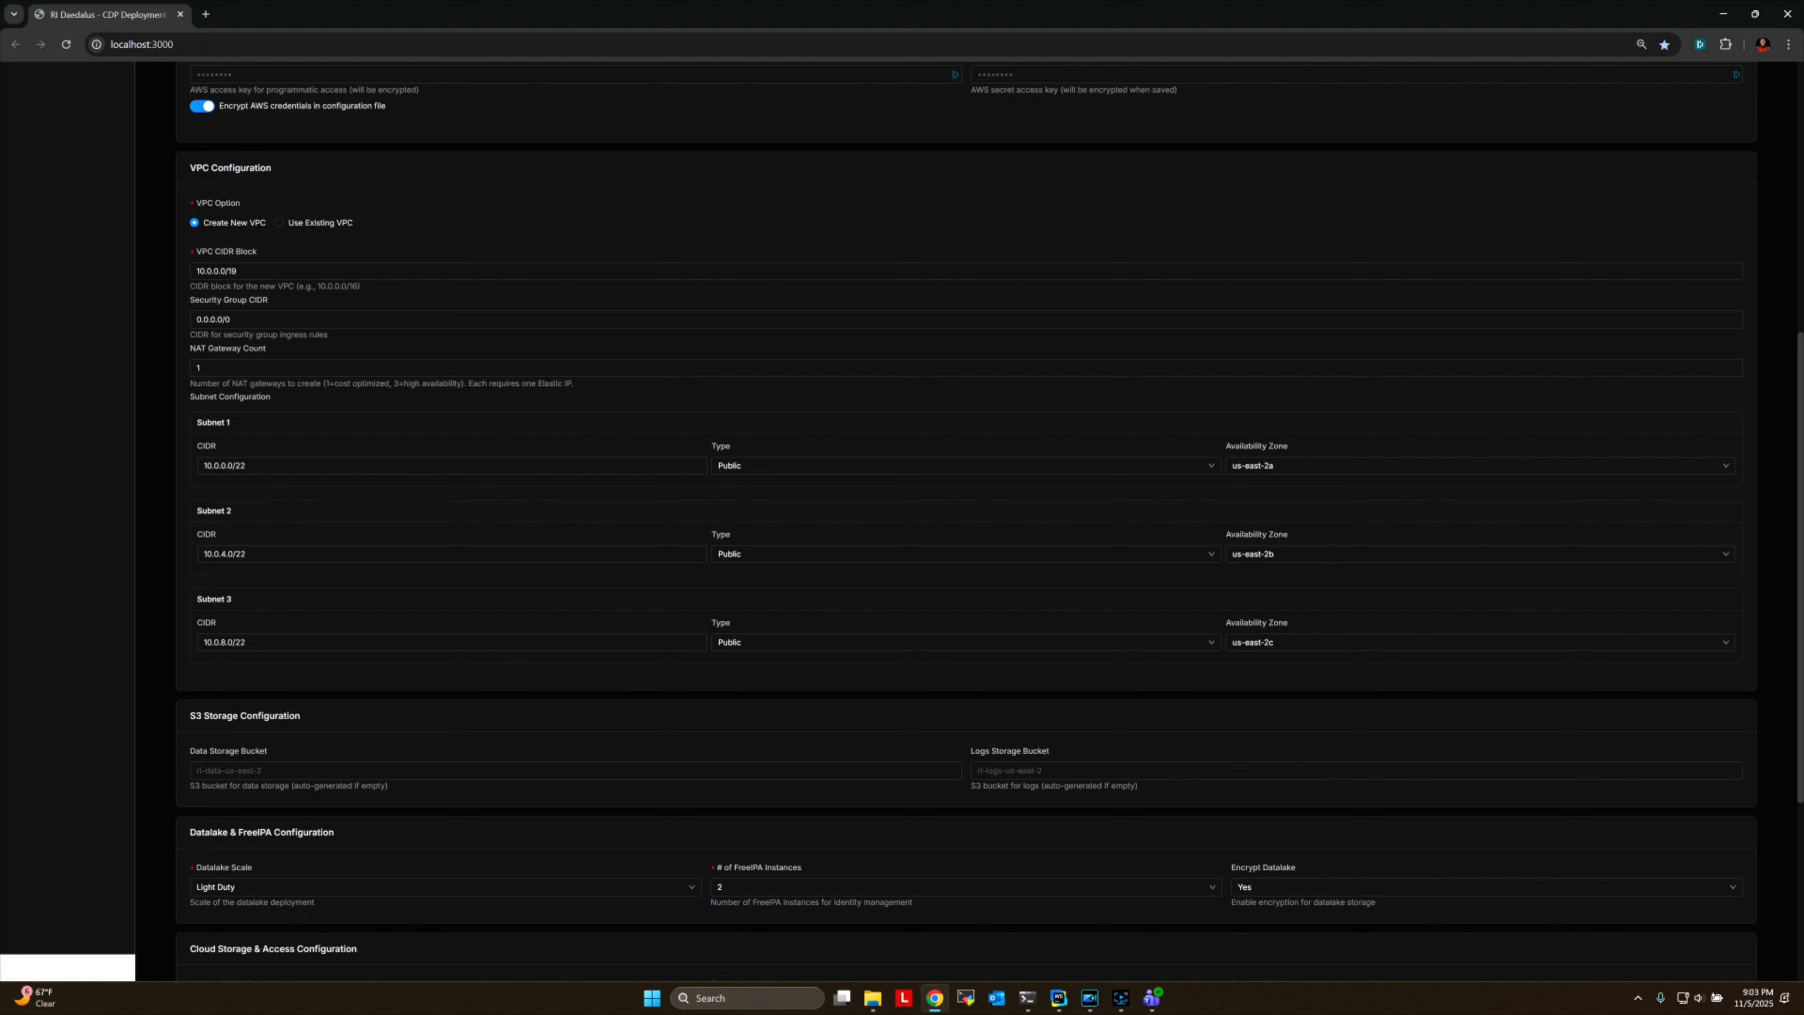
{"action": "scroll", "coordinate": [536, 654], "scroll_direction": "down", "scroll_amount": 4}
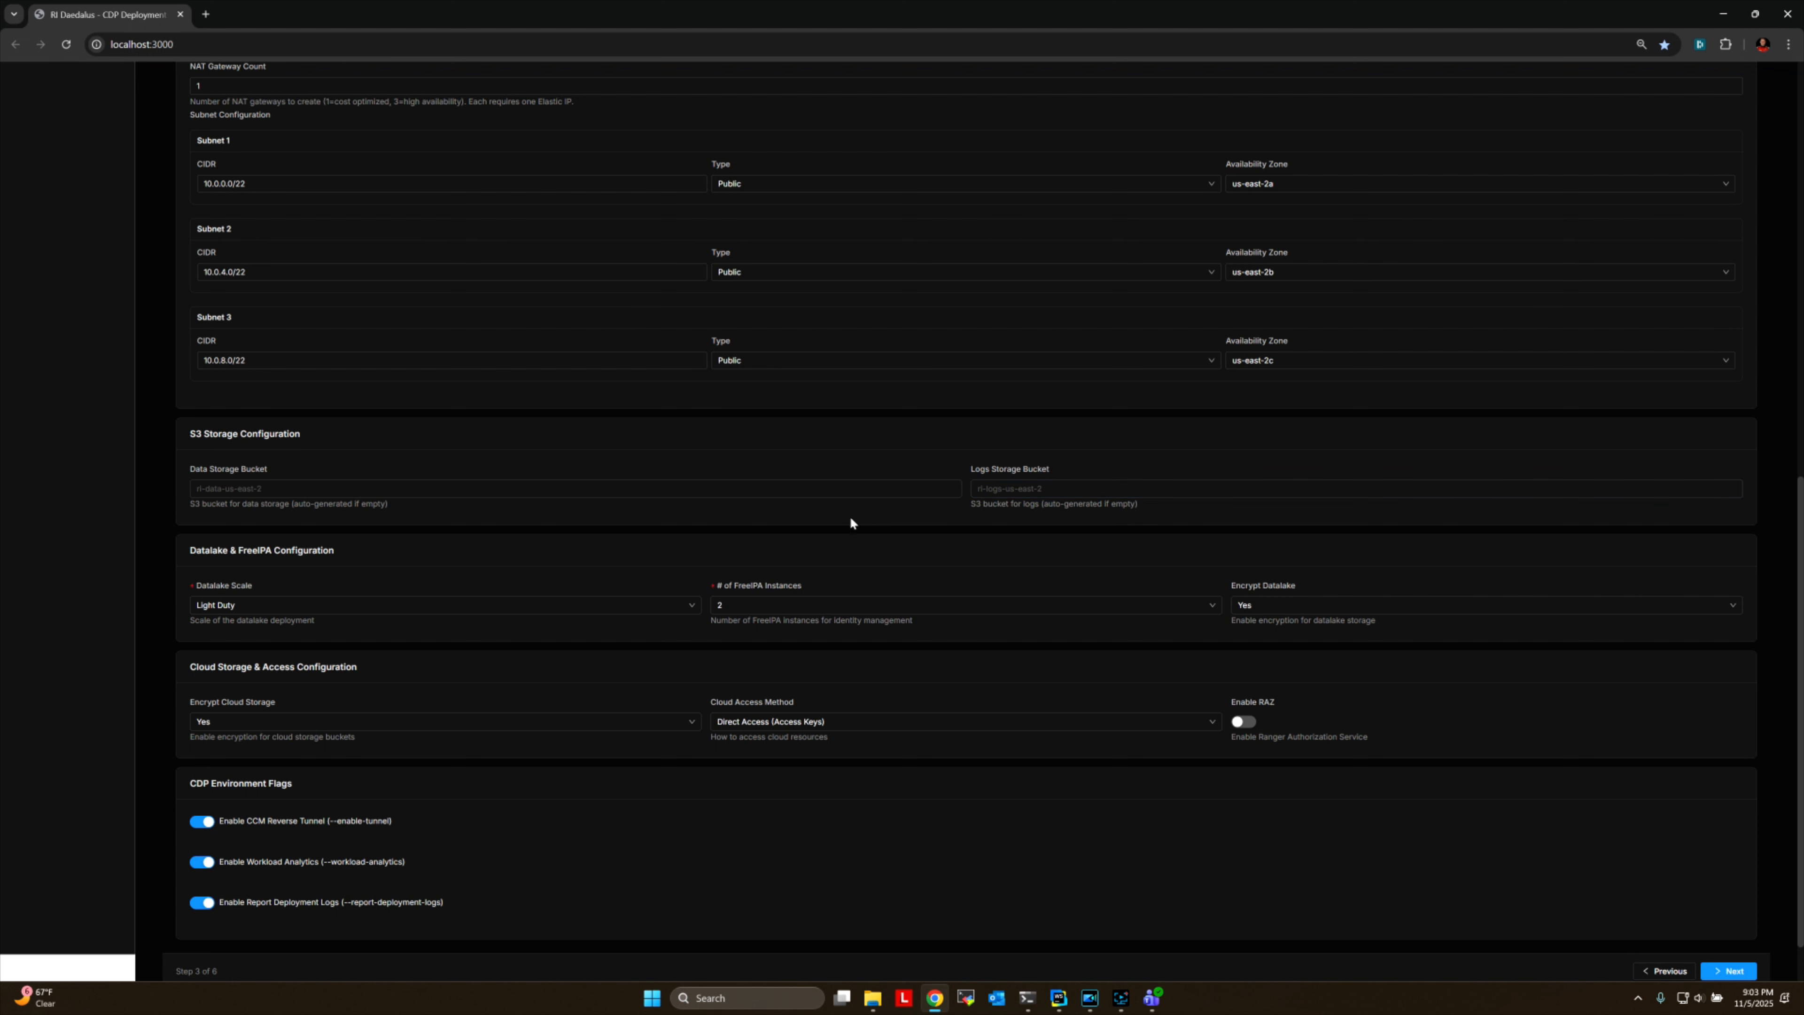
Check the datalake scale, storage access and environment flags, and continue through Security & Access to Data Services.
{"action": "left_click", "coordinate": [656, 613]}
{"action": "left_click", "coordinate": [646, 615]}
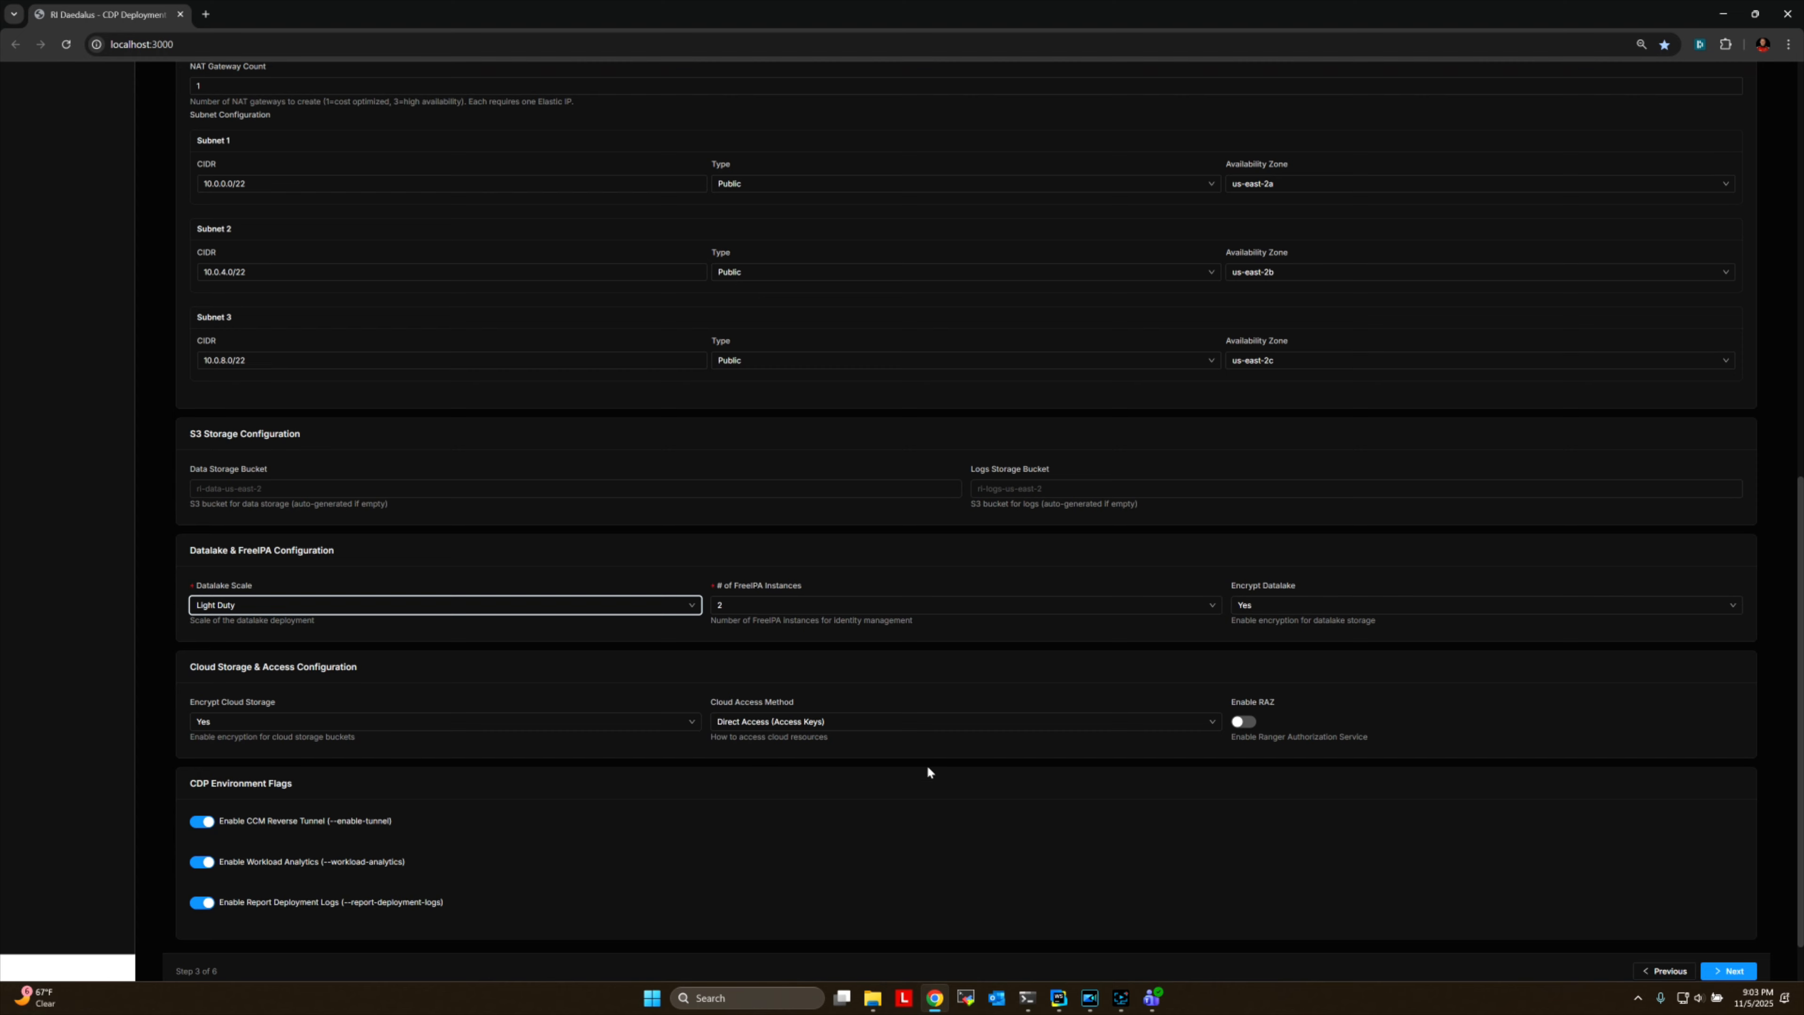
{"action": "scroll", "coordinate": [602, 805], "scroll_direction": "down", "scroll_amount": 1}
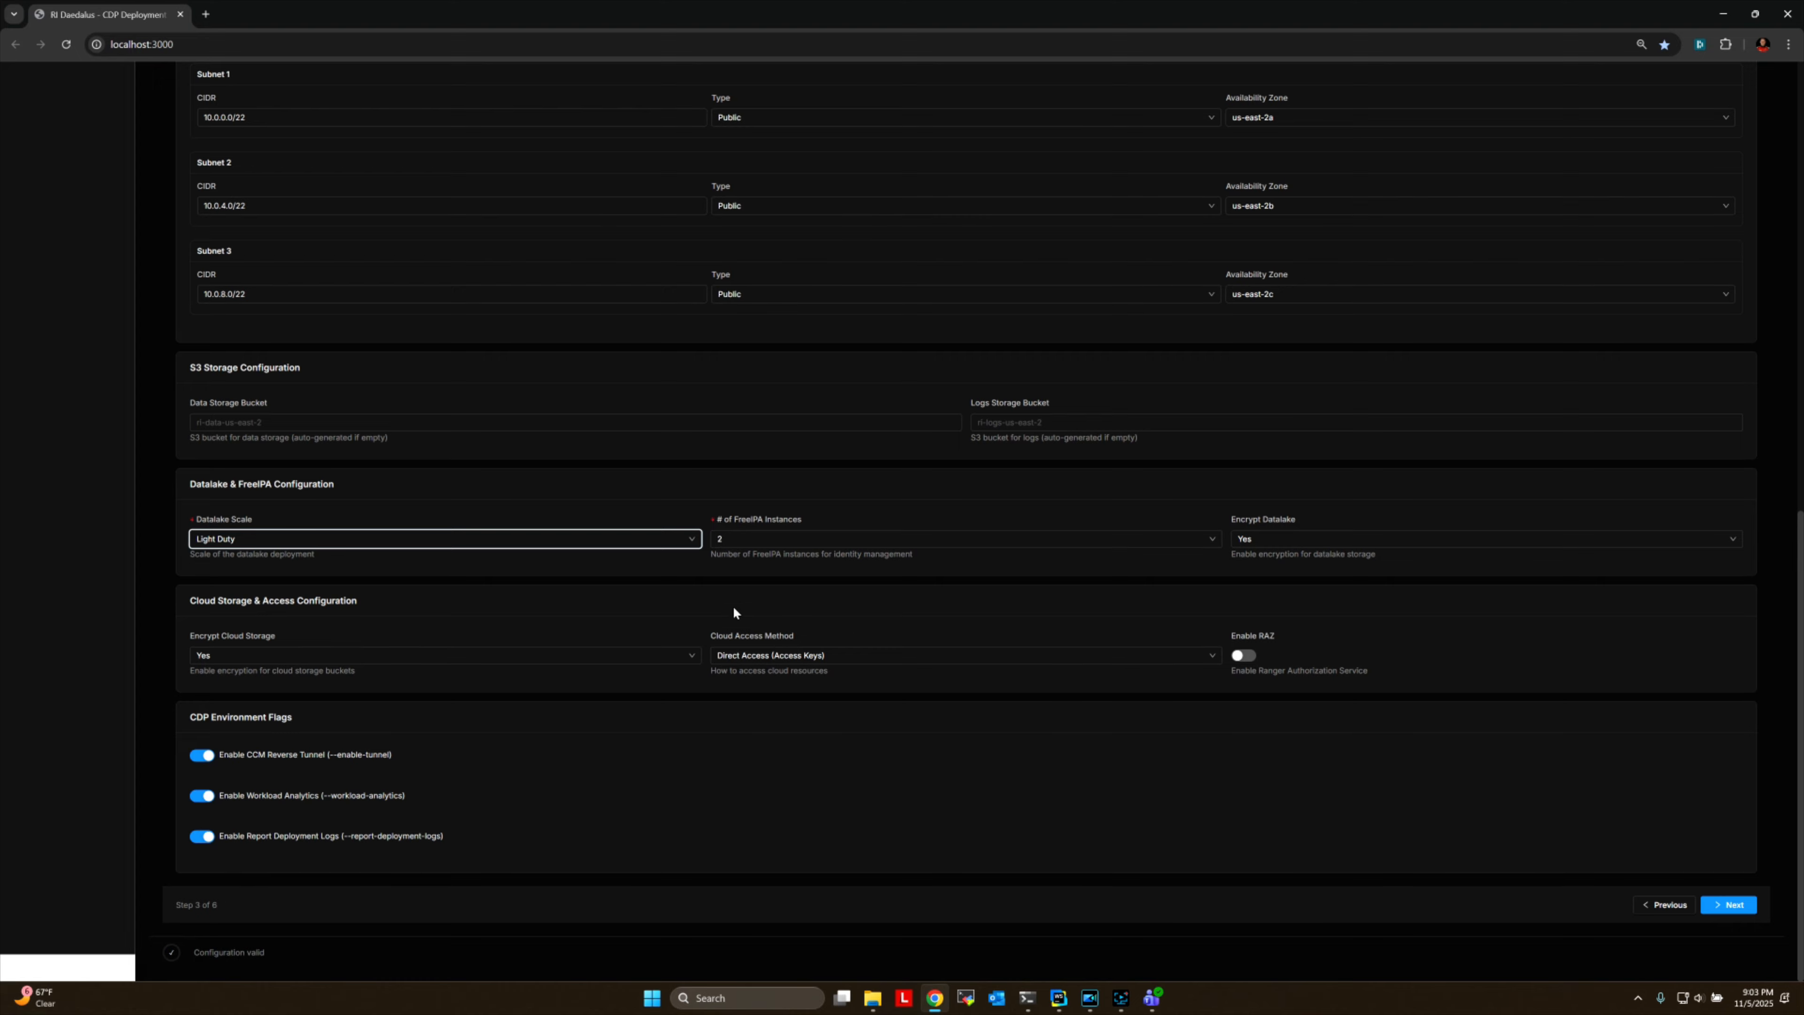
{"action": "scroll", "coordinate": [734, 608], "scroll_direction": "up", "scroll_amount": 6}
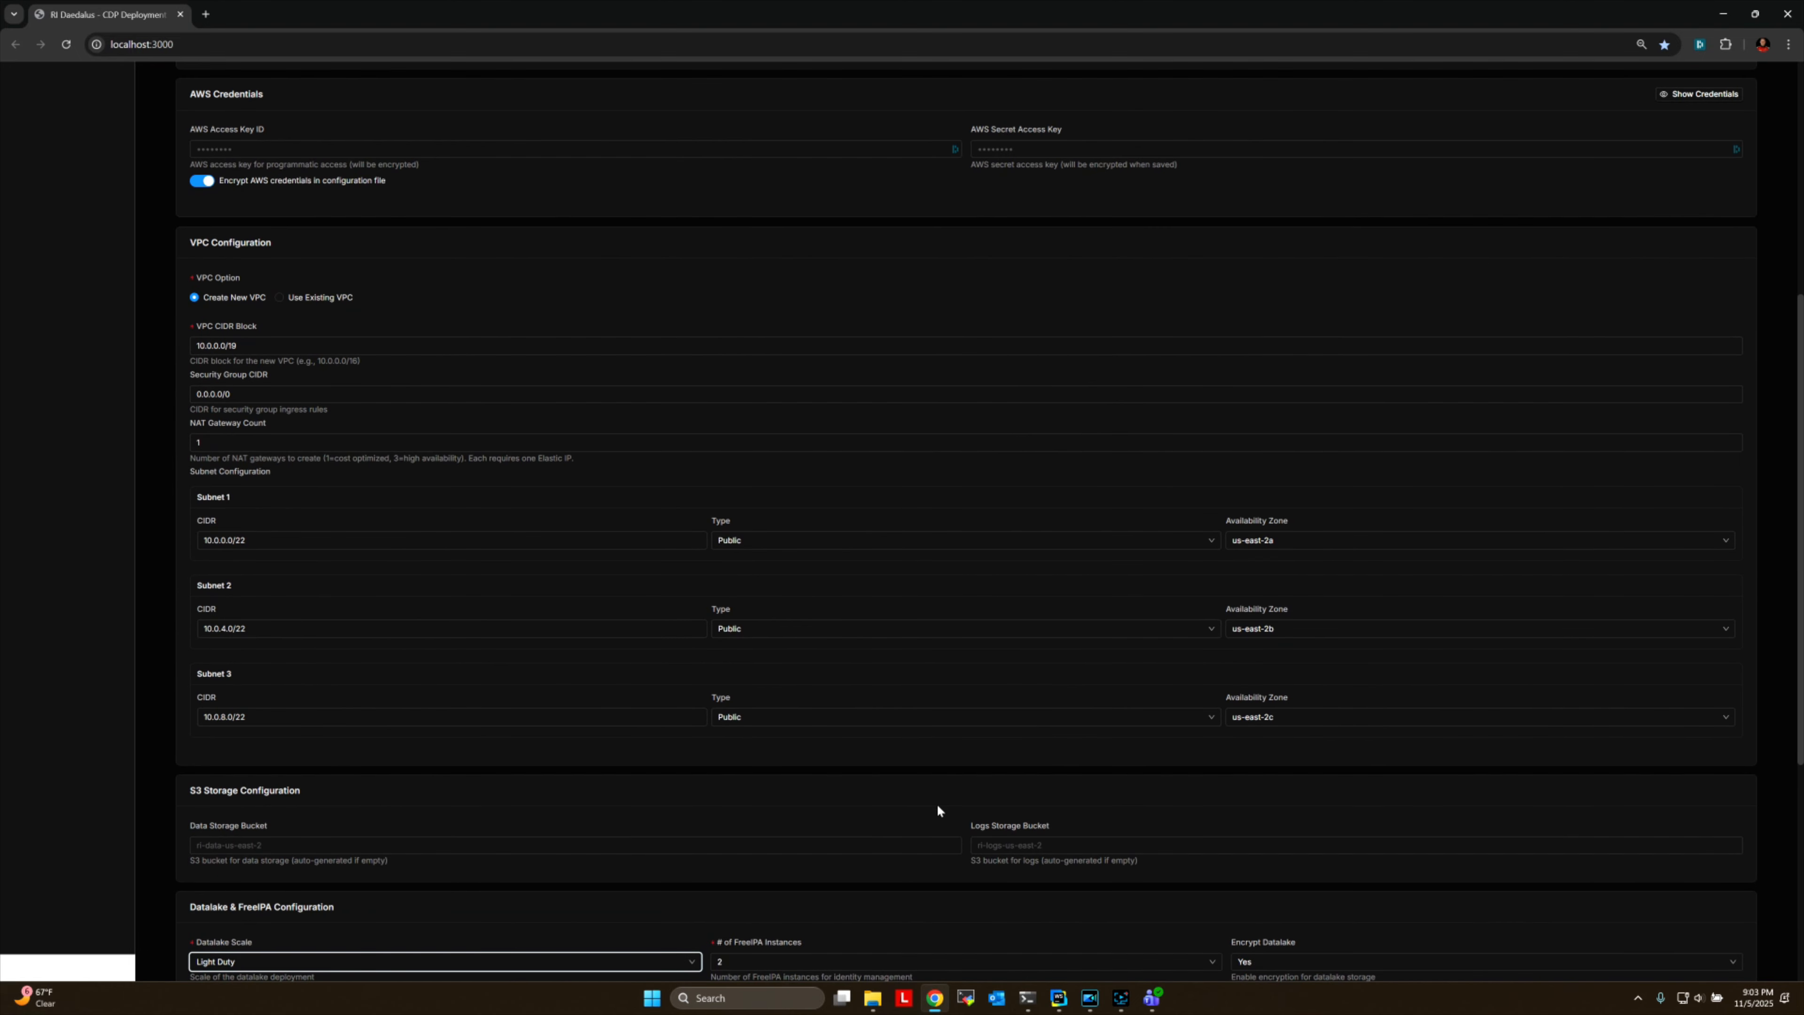
{"action": "scroll", "coordinate": [1109, 731], "scroll_direction": "down", "scroll_amount": 6}
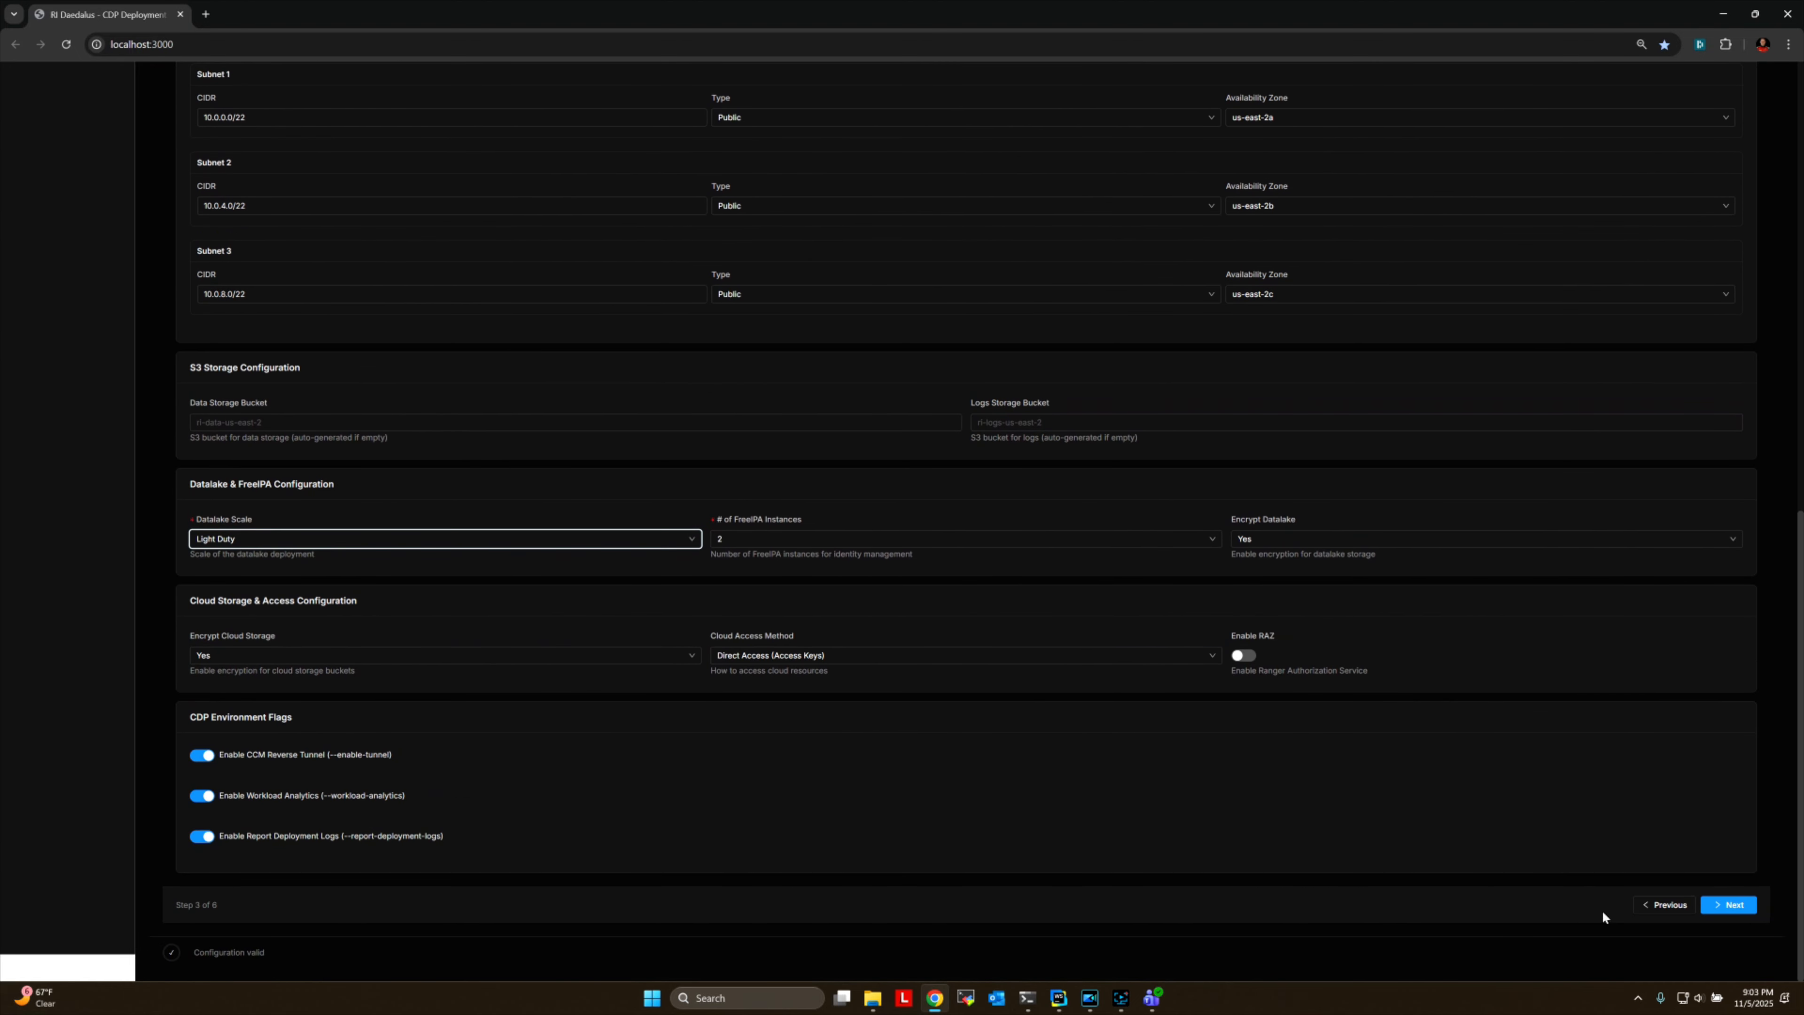
{"action": "left_click", "coordinate": [1732, 906]}
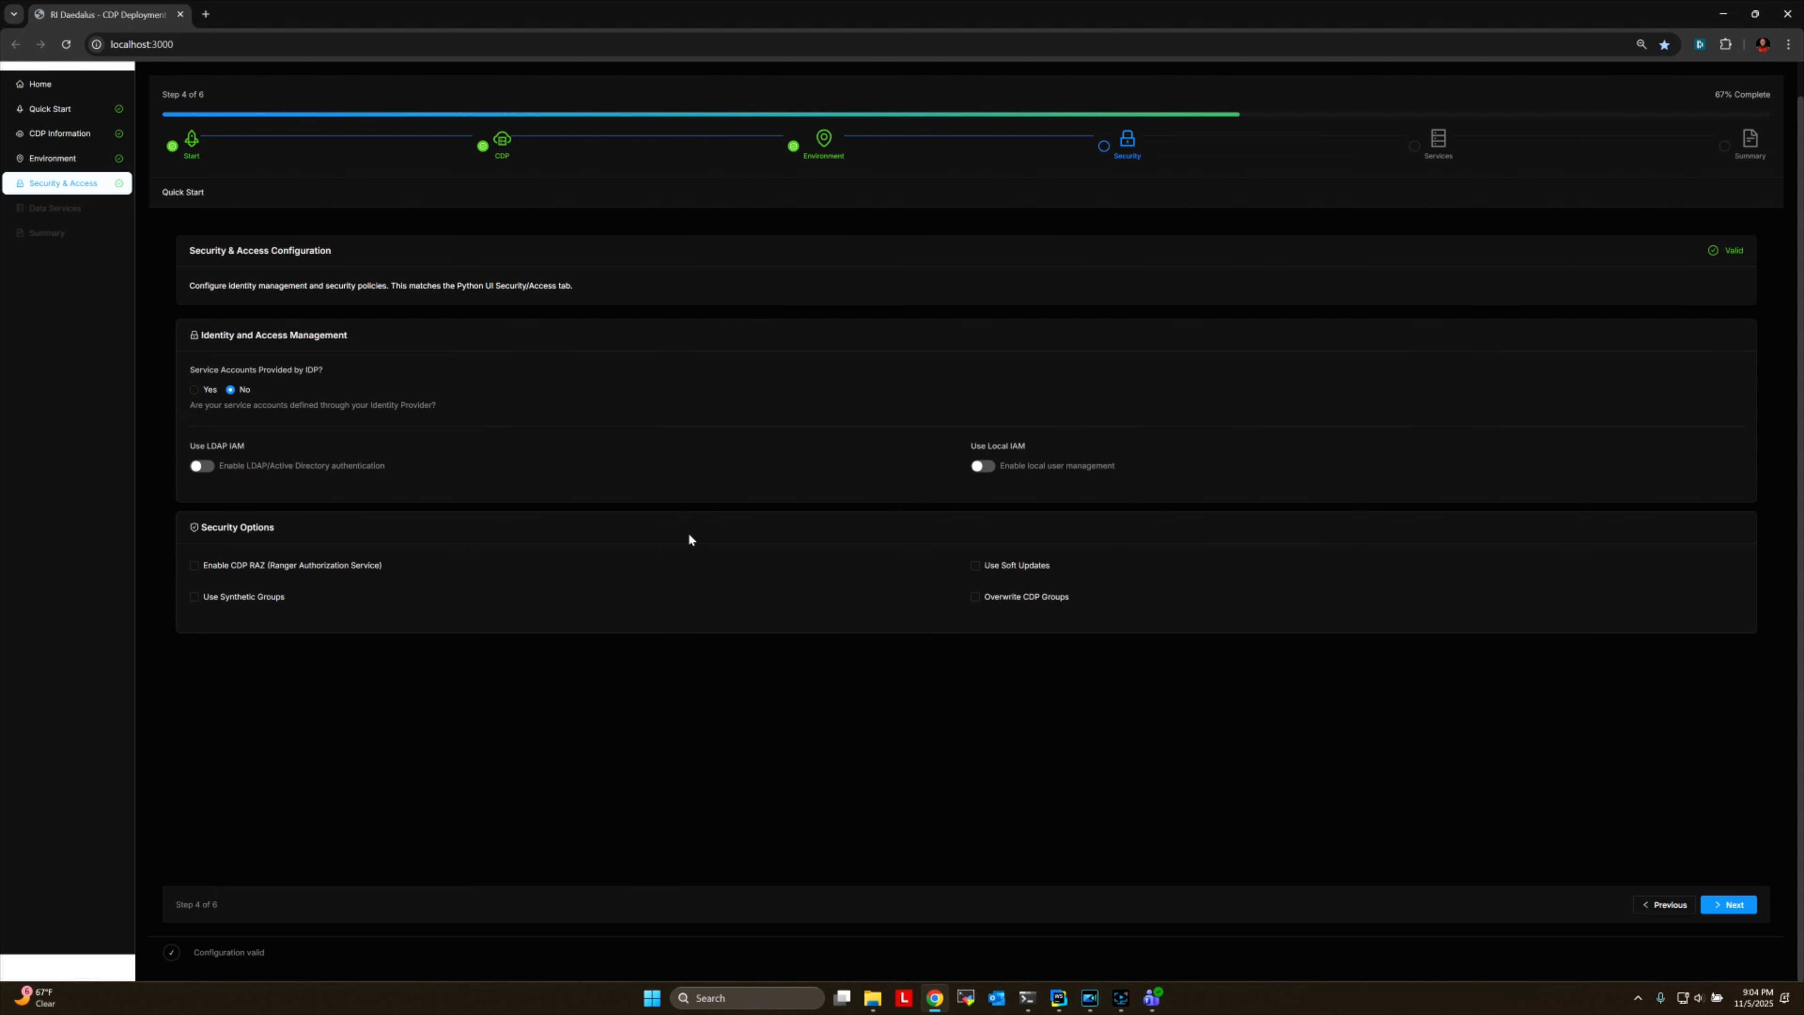
{"action": "left_click", "coordinate": [1734, 907]}
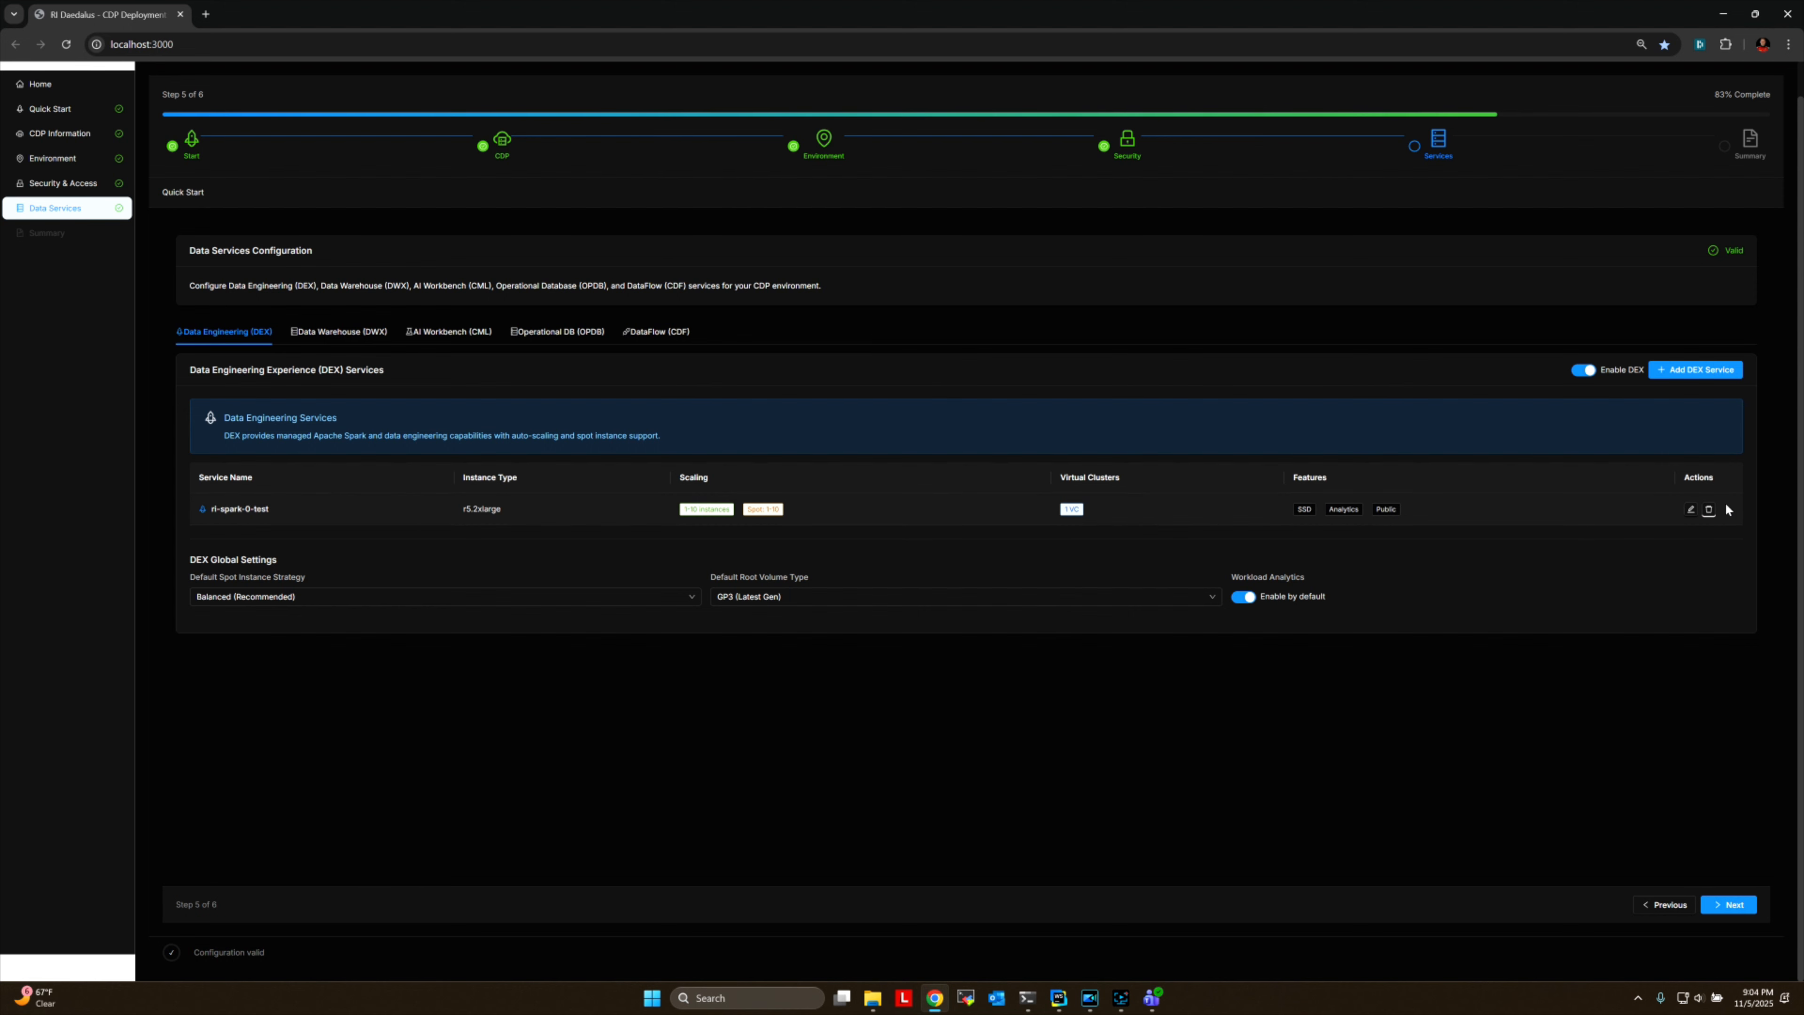
Add a second virtual cluster with 4 CPU cores and 16 GB memory to the ri-spark-0-test Data Engineering service.
{"action": "left_click", "coordinate": [1691, 511]}
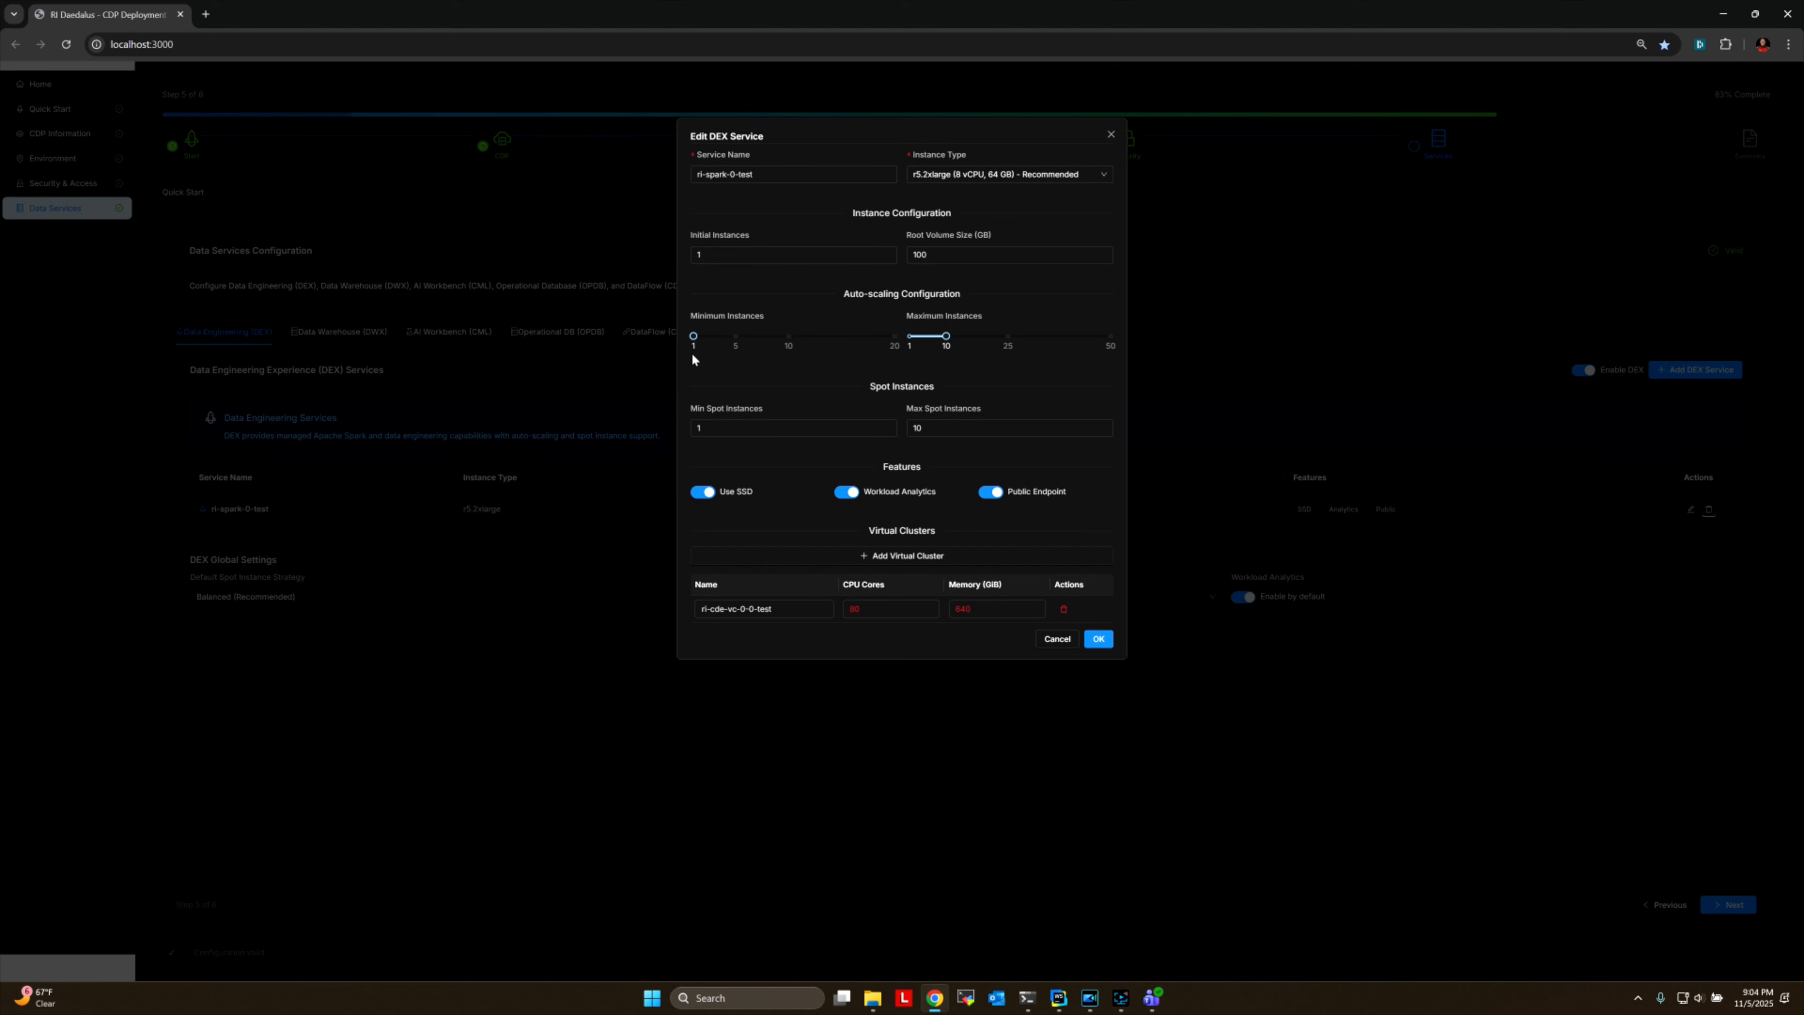
{"action": "left_click", "coordinate": [896, 562]}
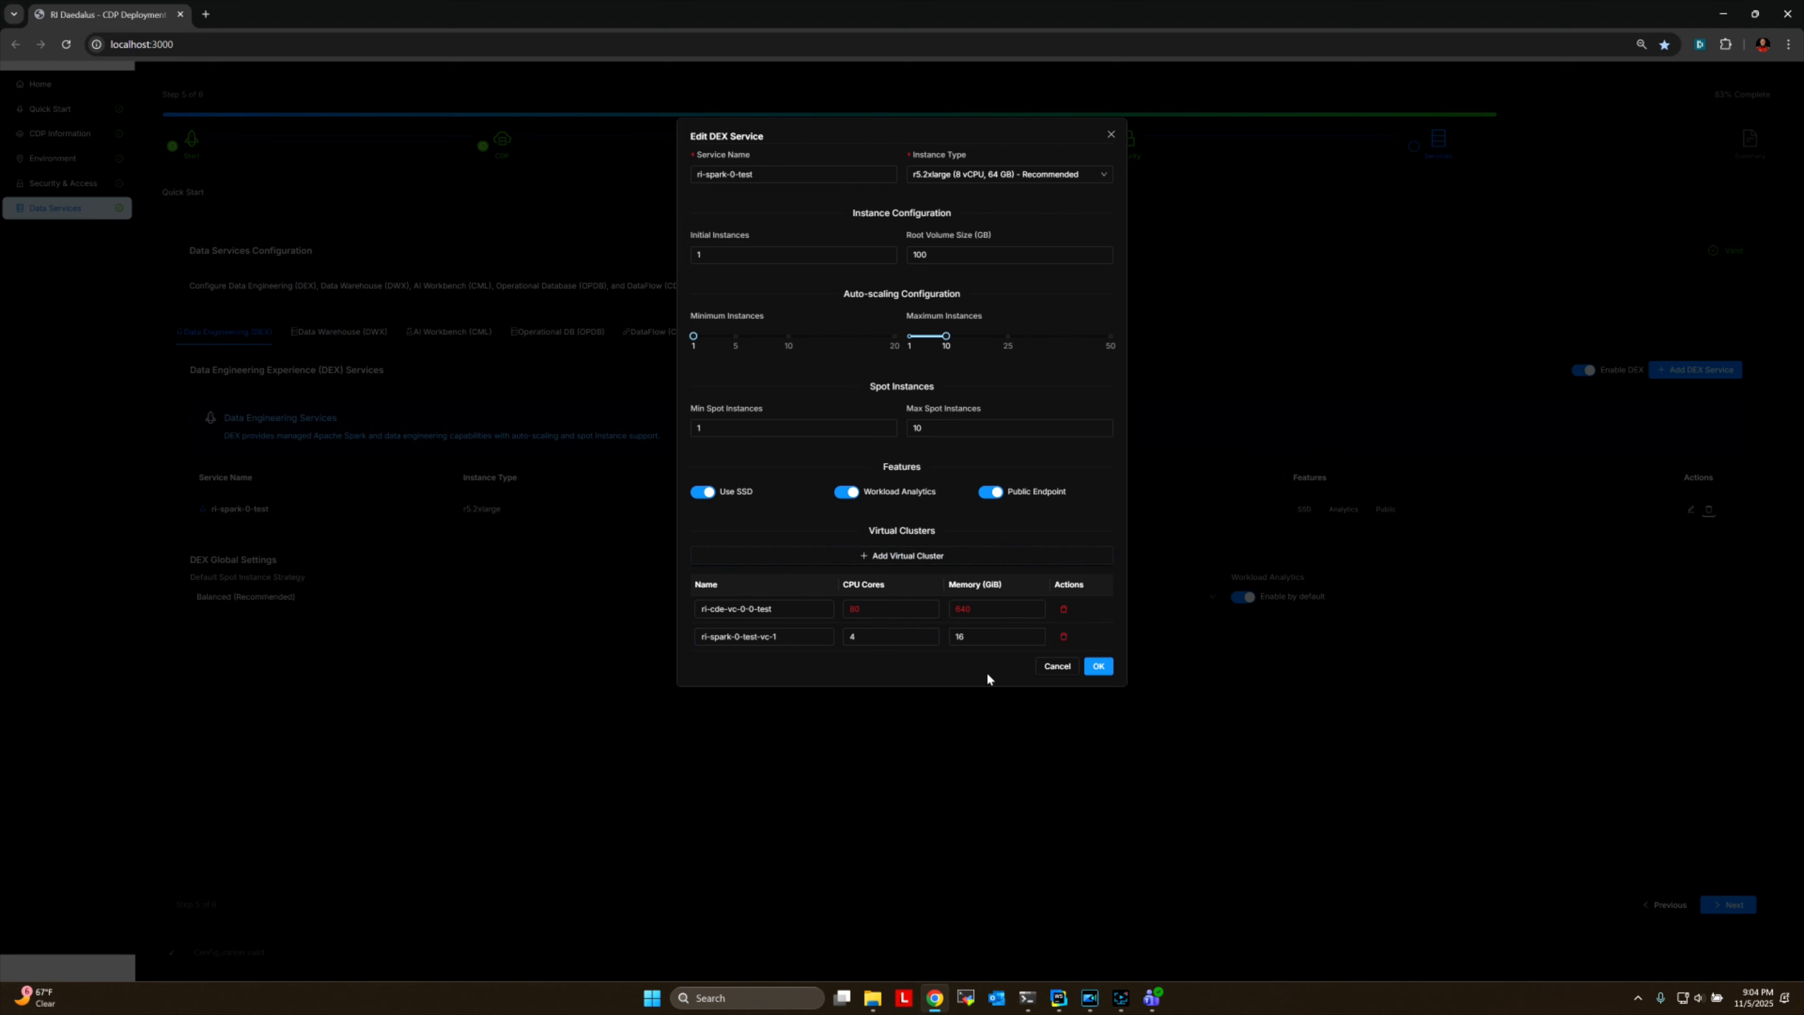
{"action": "left_click", "coordinate": [1100, 666]}
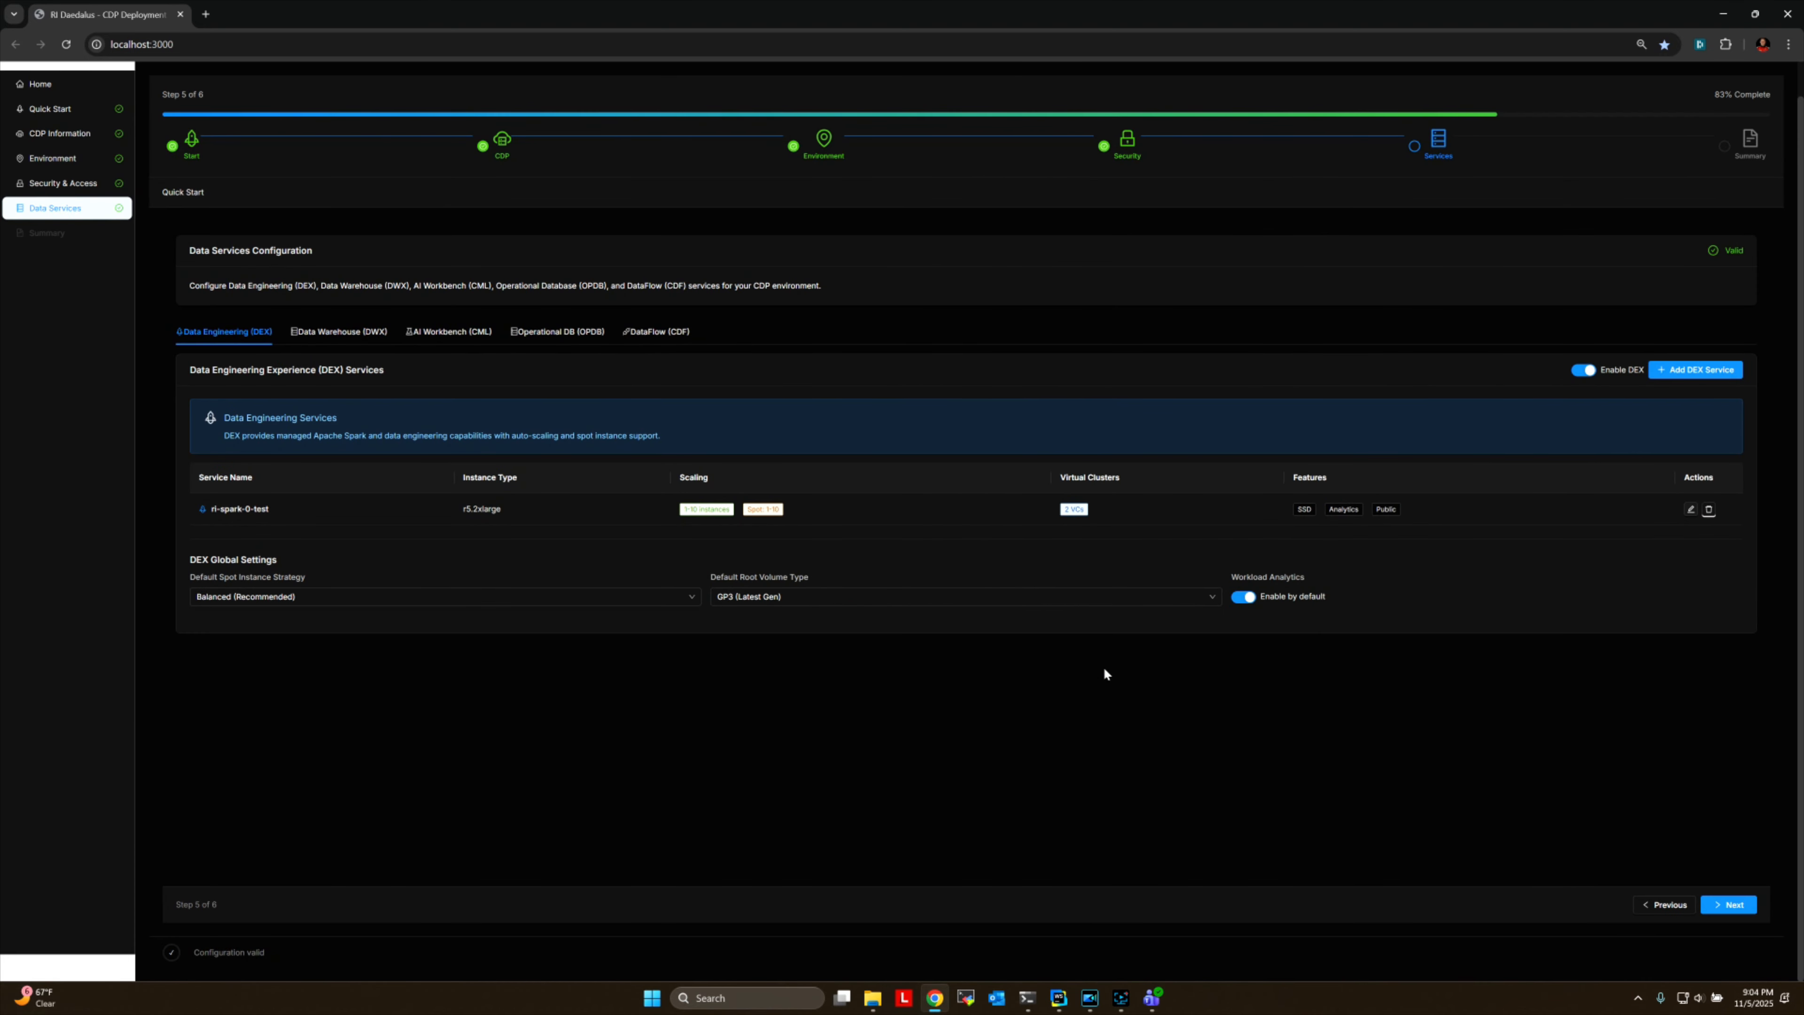
Review the Data Warehouse, AI Workbench and Operational DB settings, including the GPU instance types for ri-cml-0-test, without saving changes.
{"action": "left_click", "coordinate": [323, 334]}
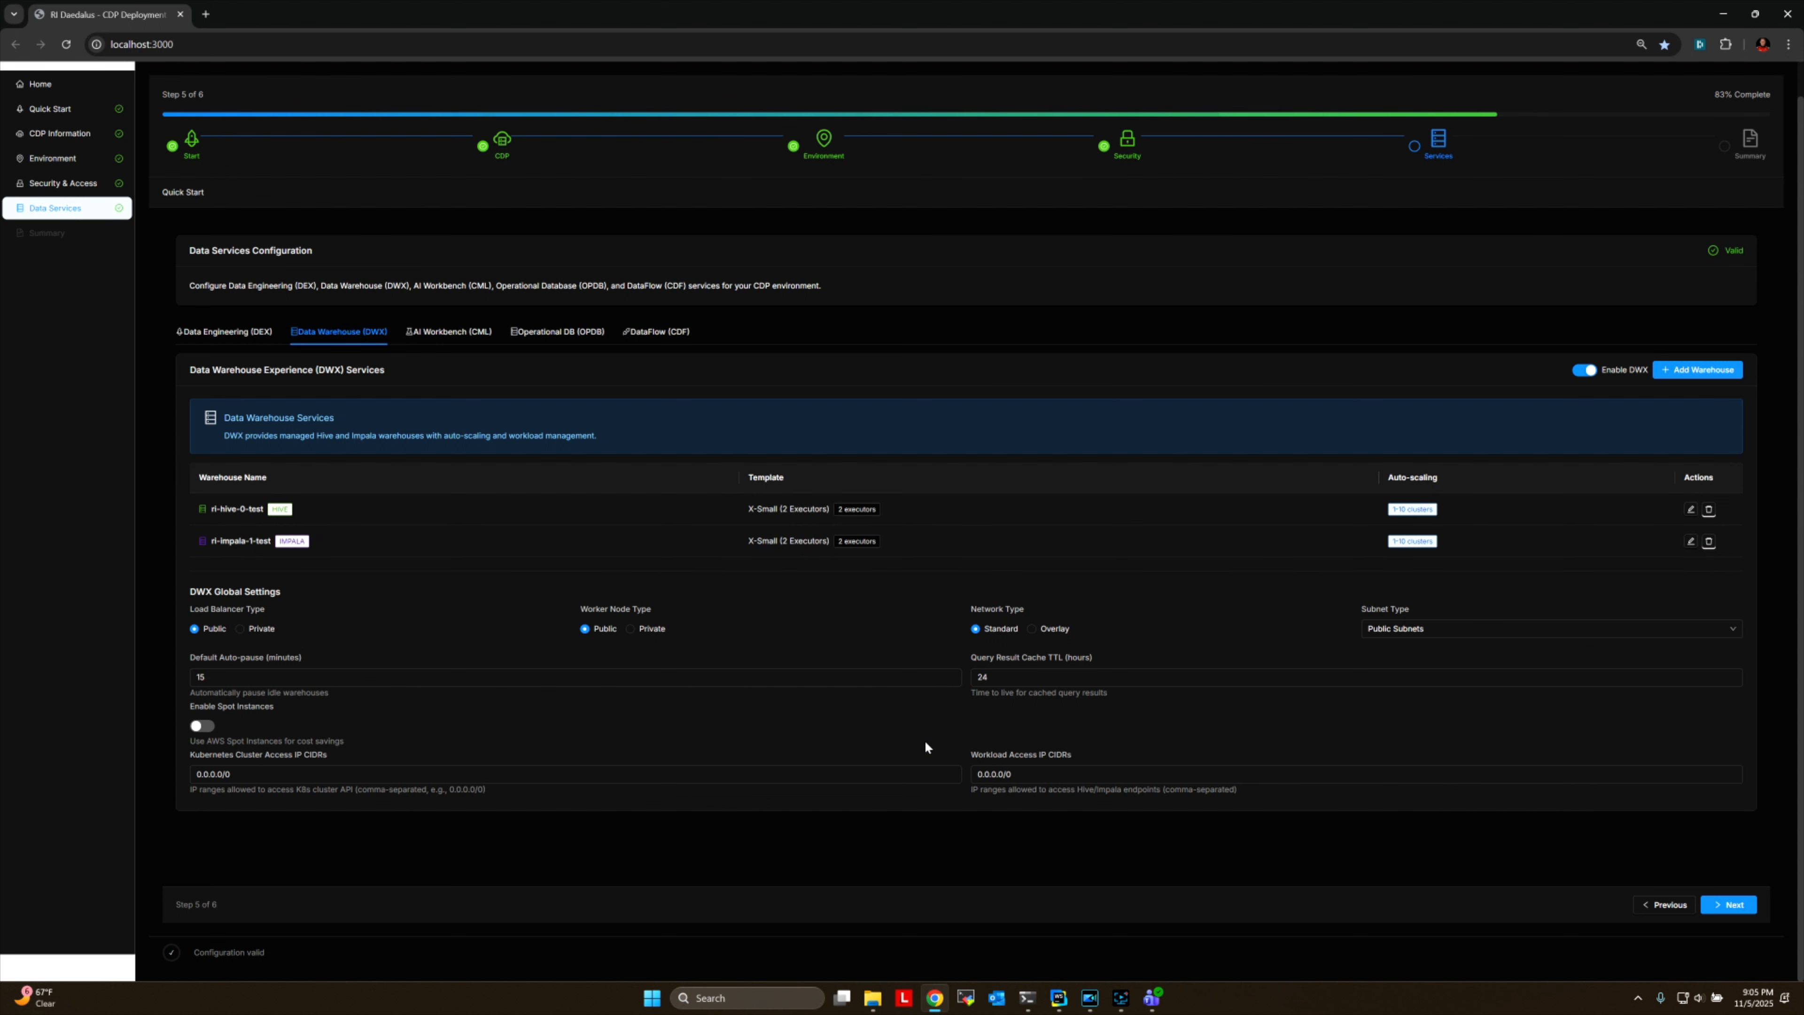
{"action": "left_click", "coordinate": [444, 333]}
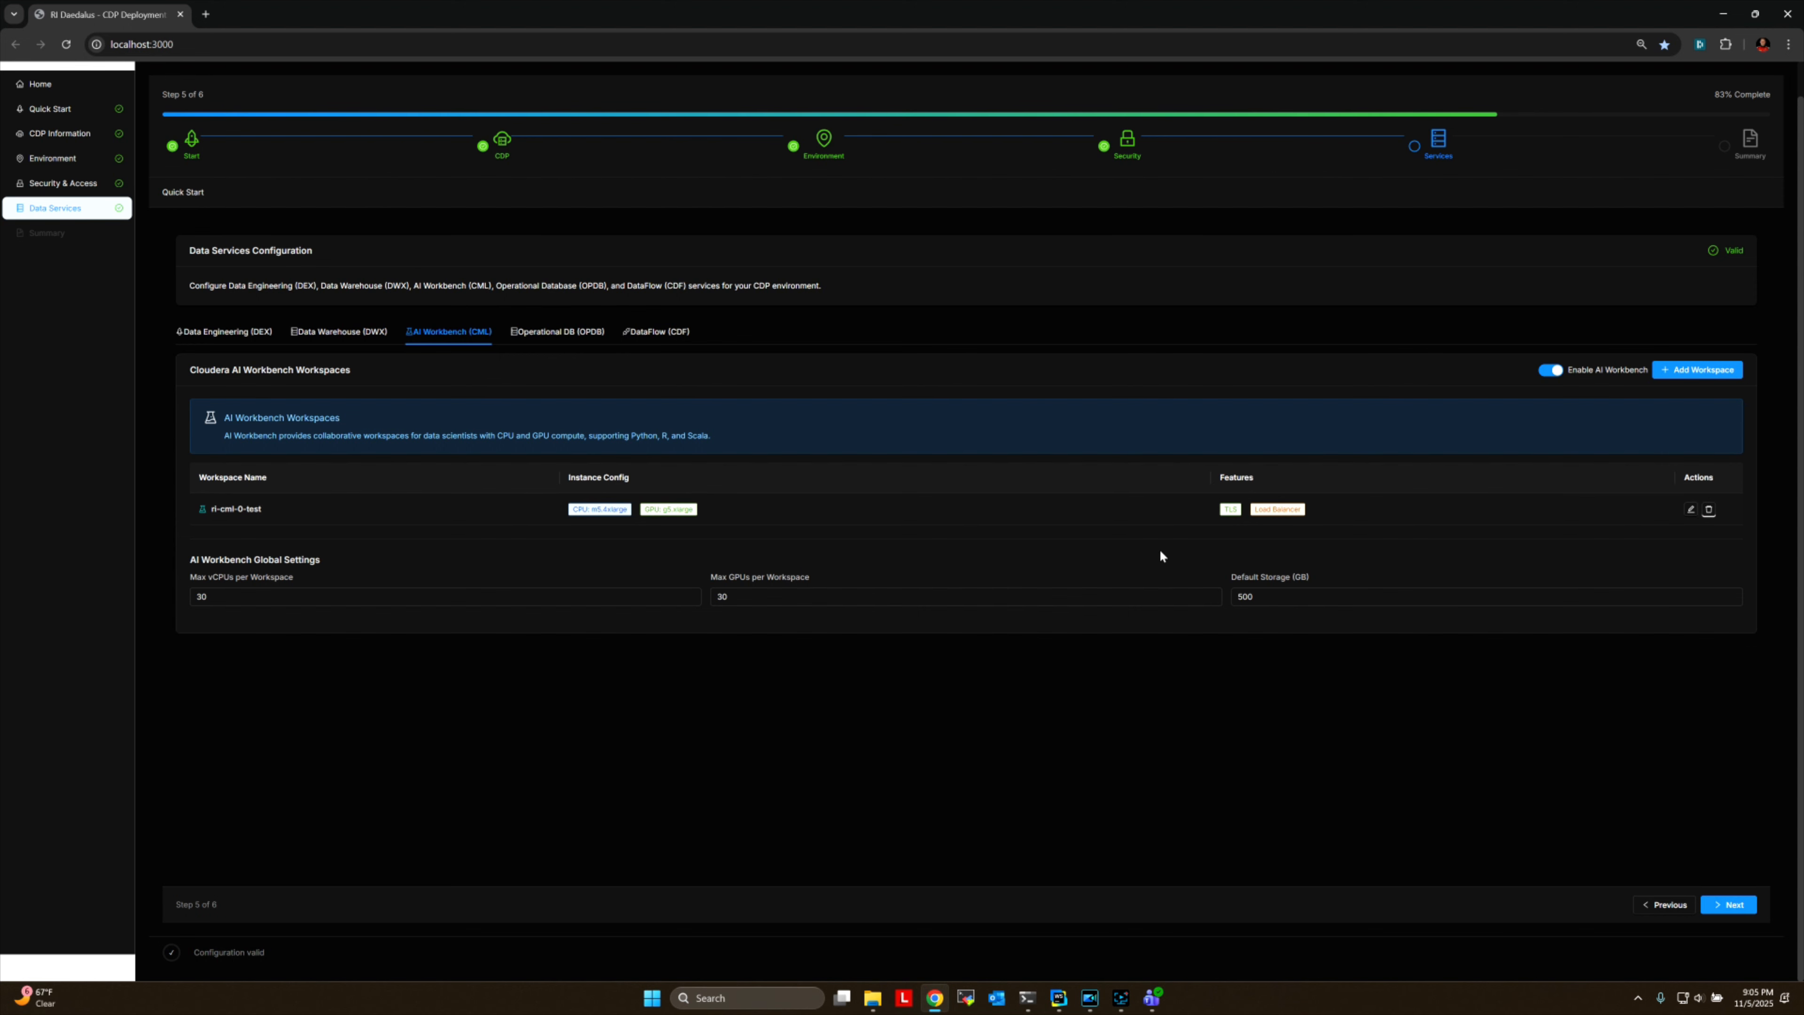
{"action": "left_click", "coordinate": [1692, 511]}
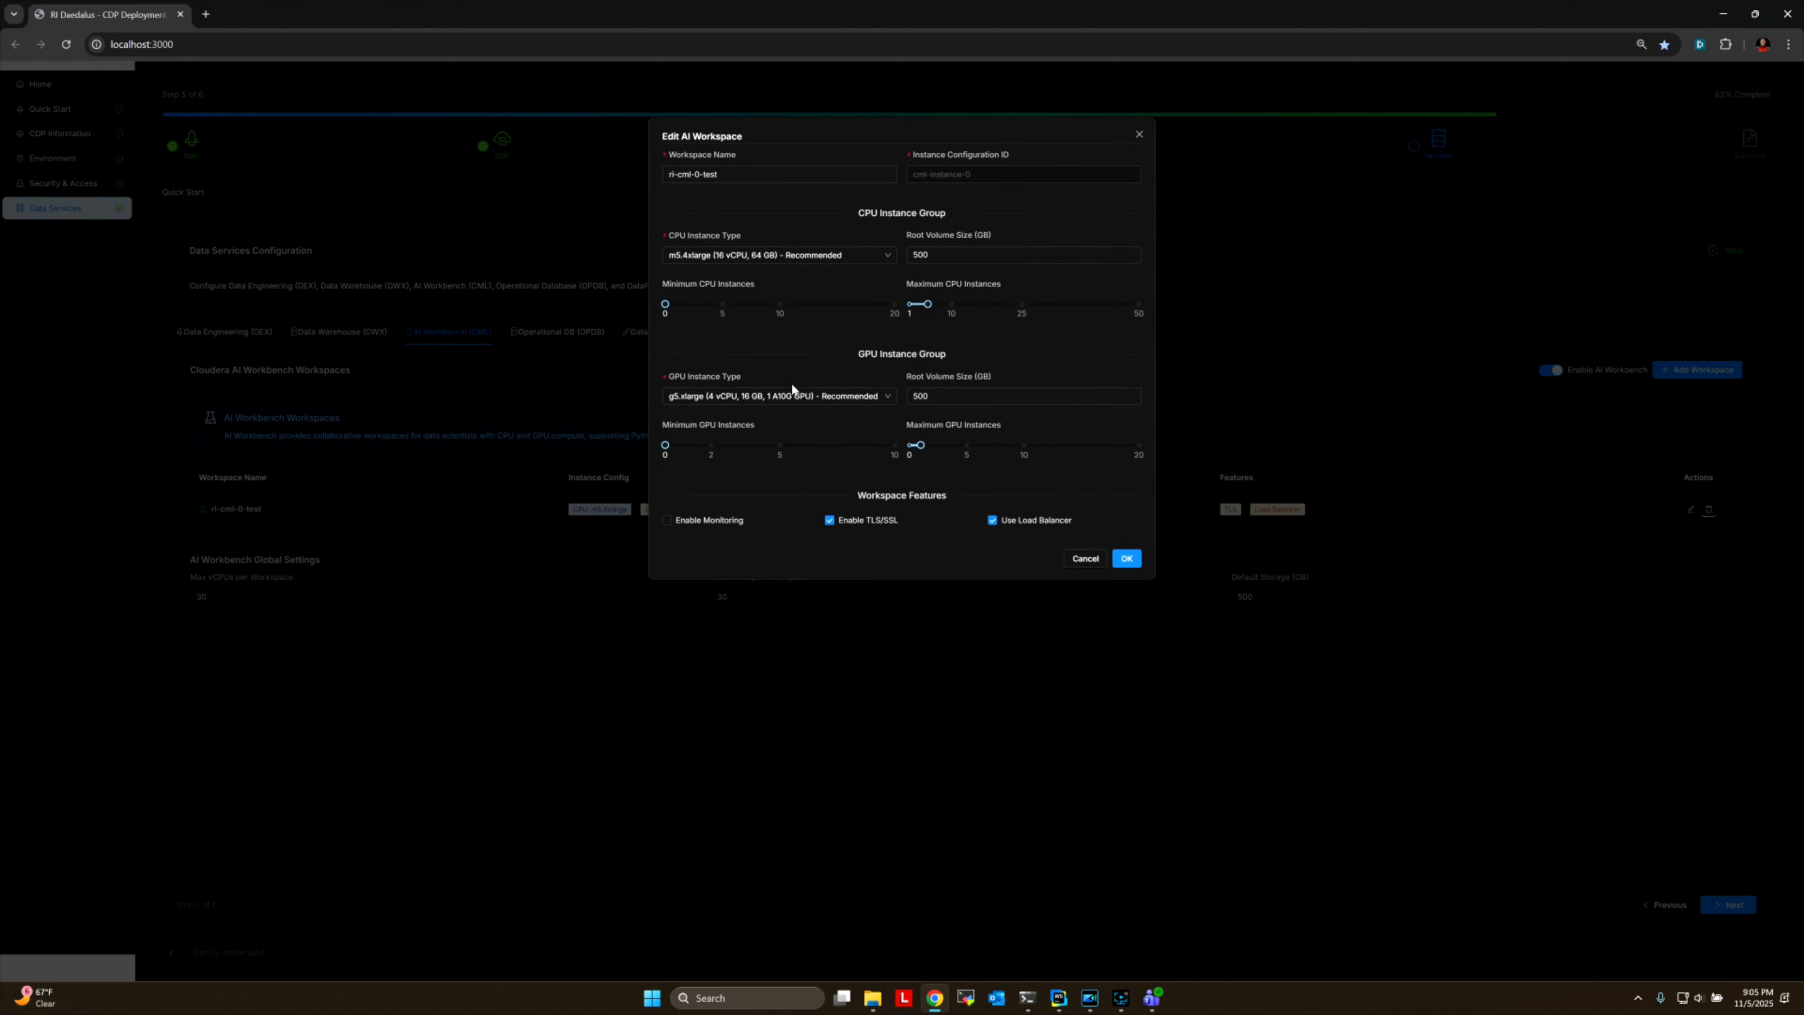
{"action": "left_click", "coordinate": [765, 400]}
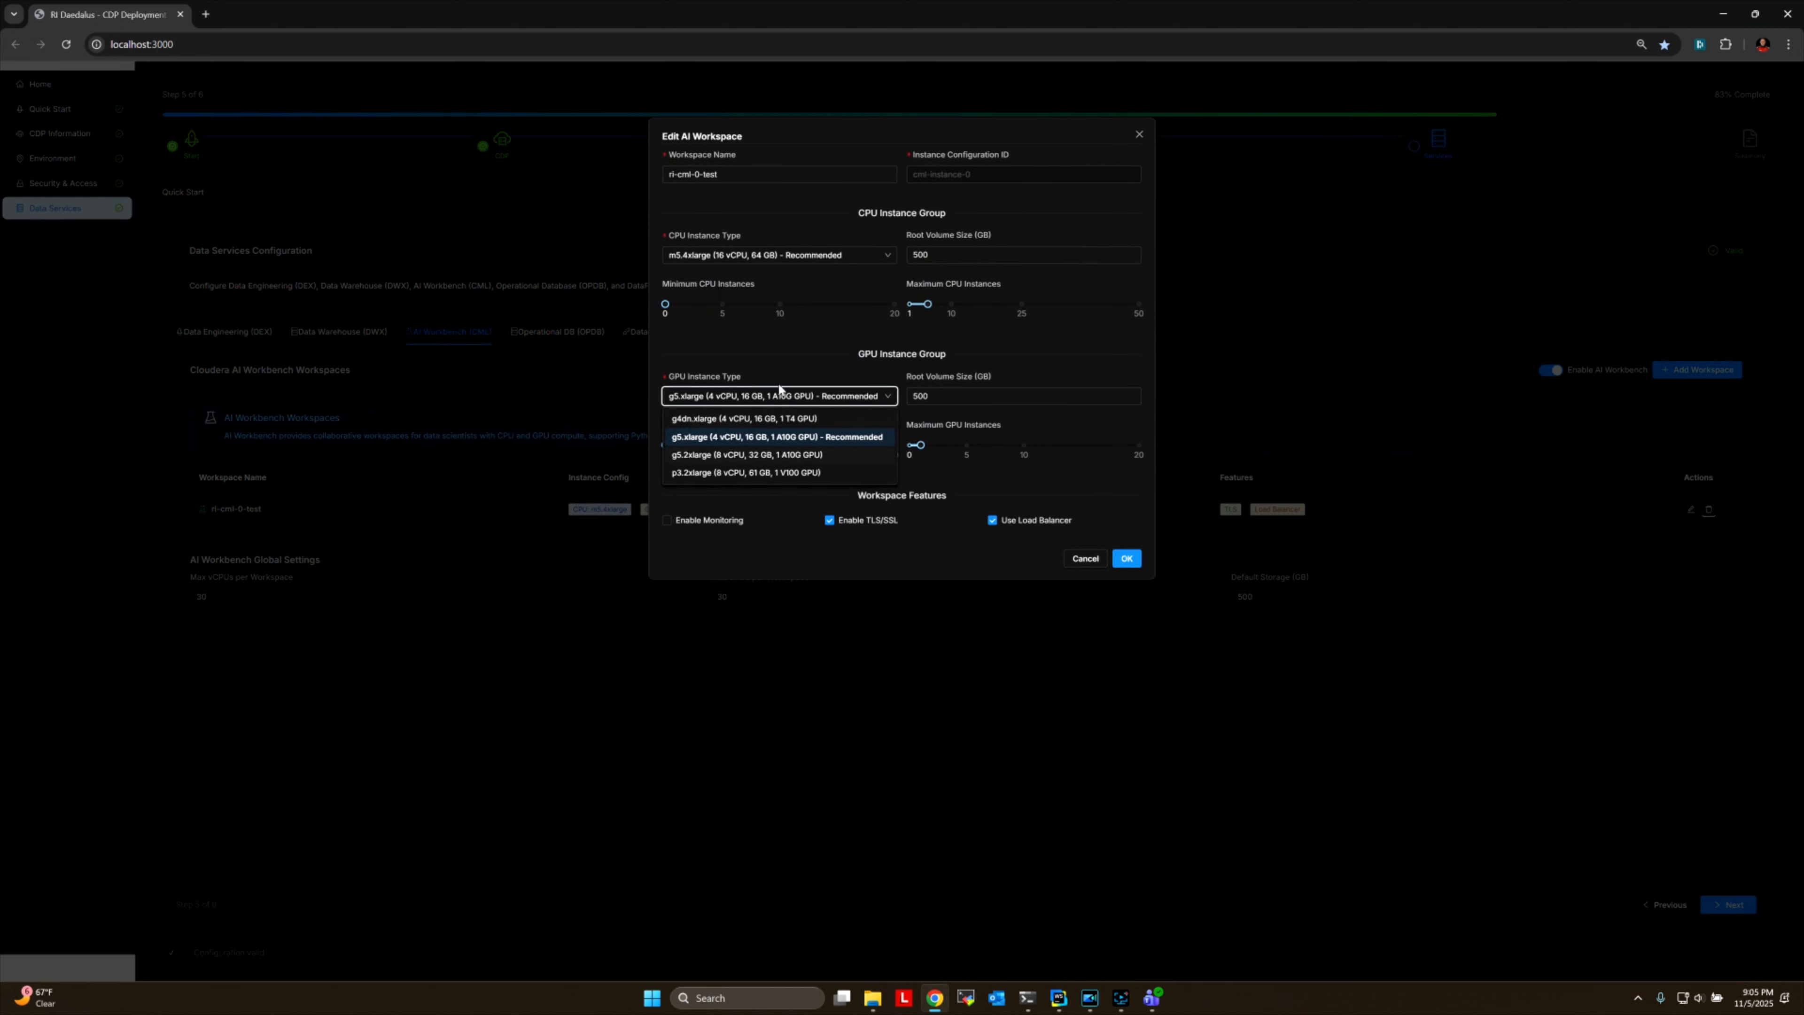
{"action": "left_click", "coordinate": [769, 438]}
{"action": "left_click", "coordinate": [1069, 559]}
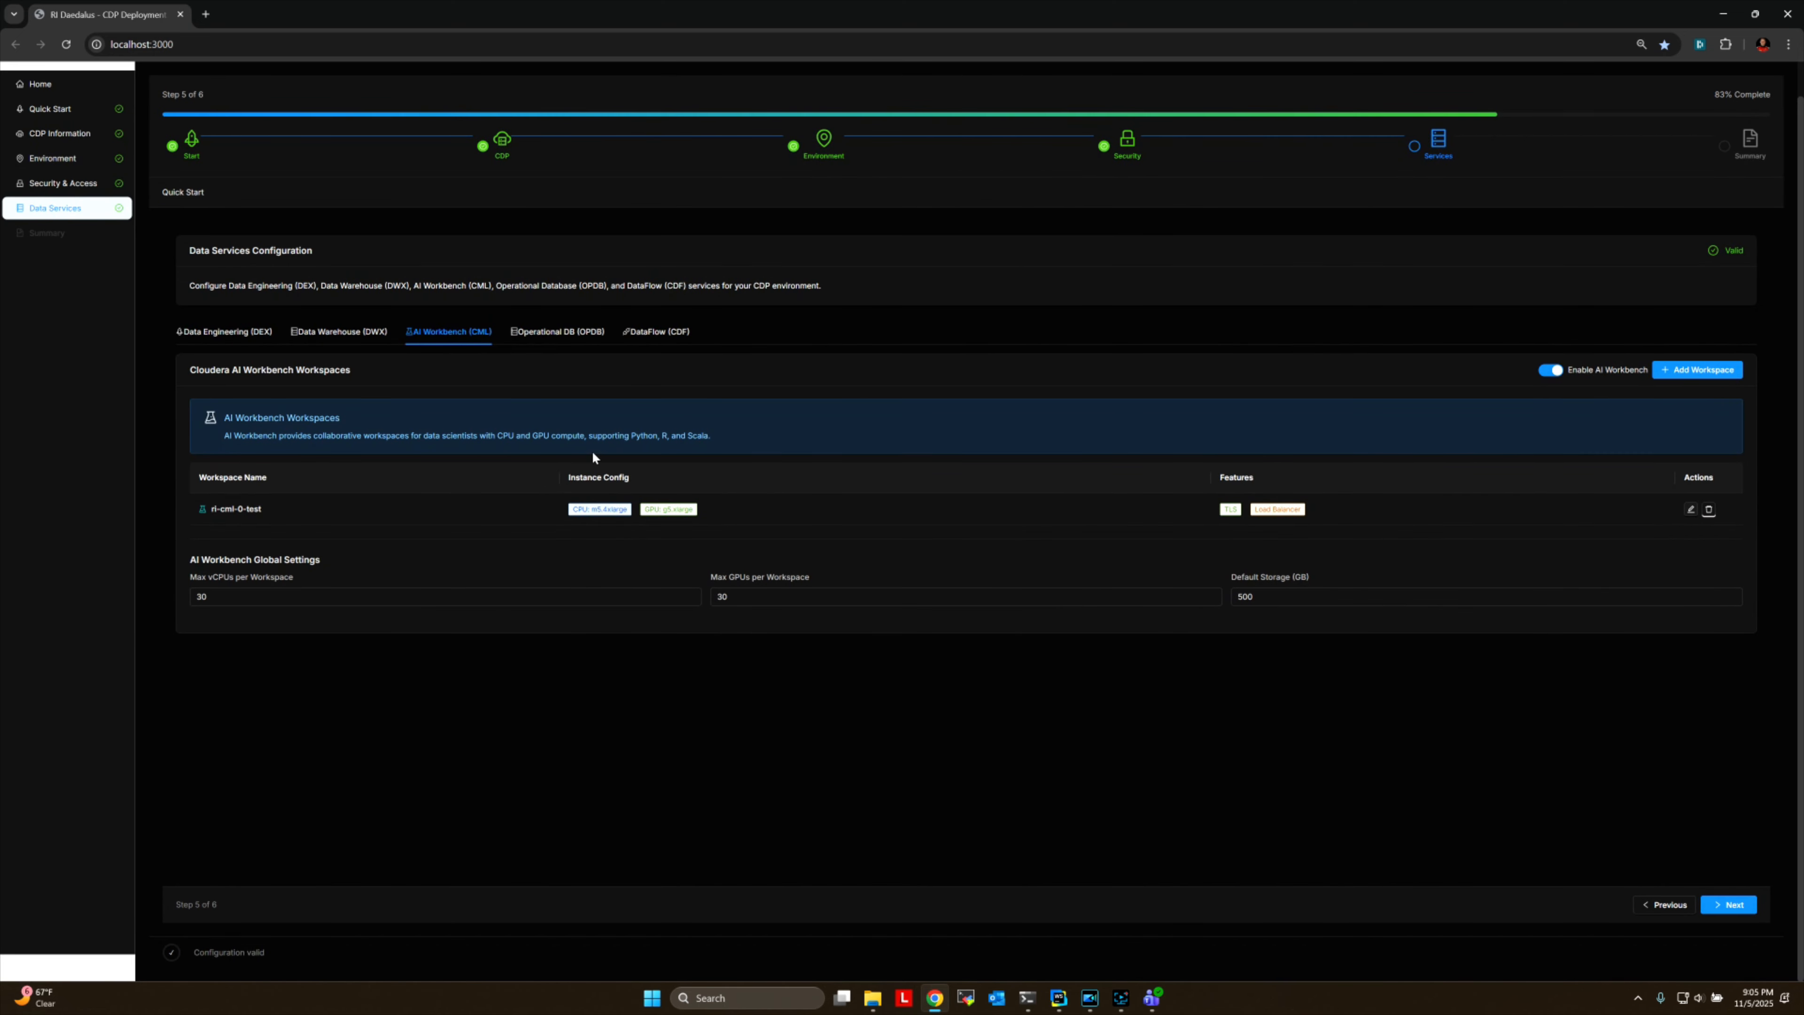
{"action": "left_click", "coordinate": [563, 337]}
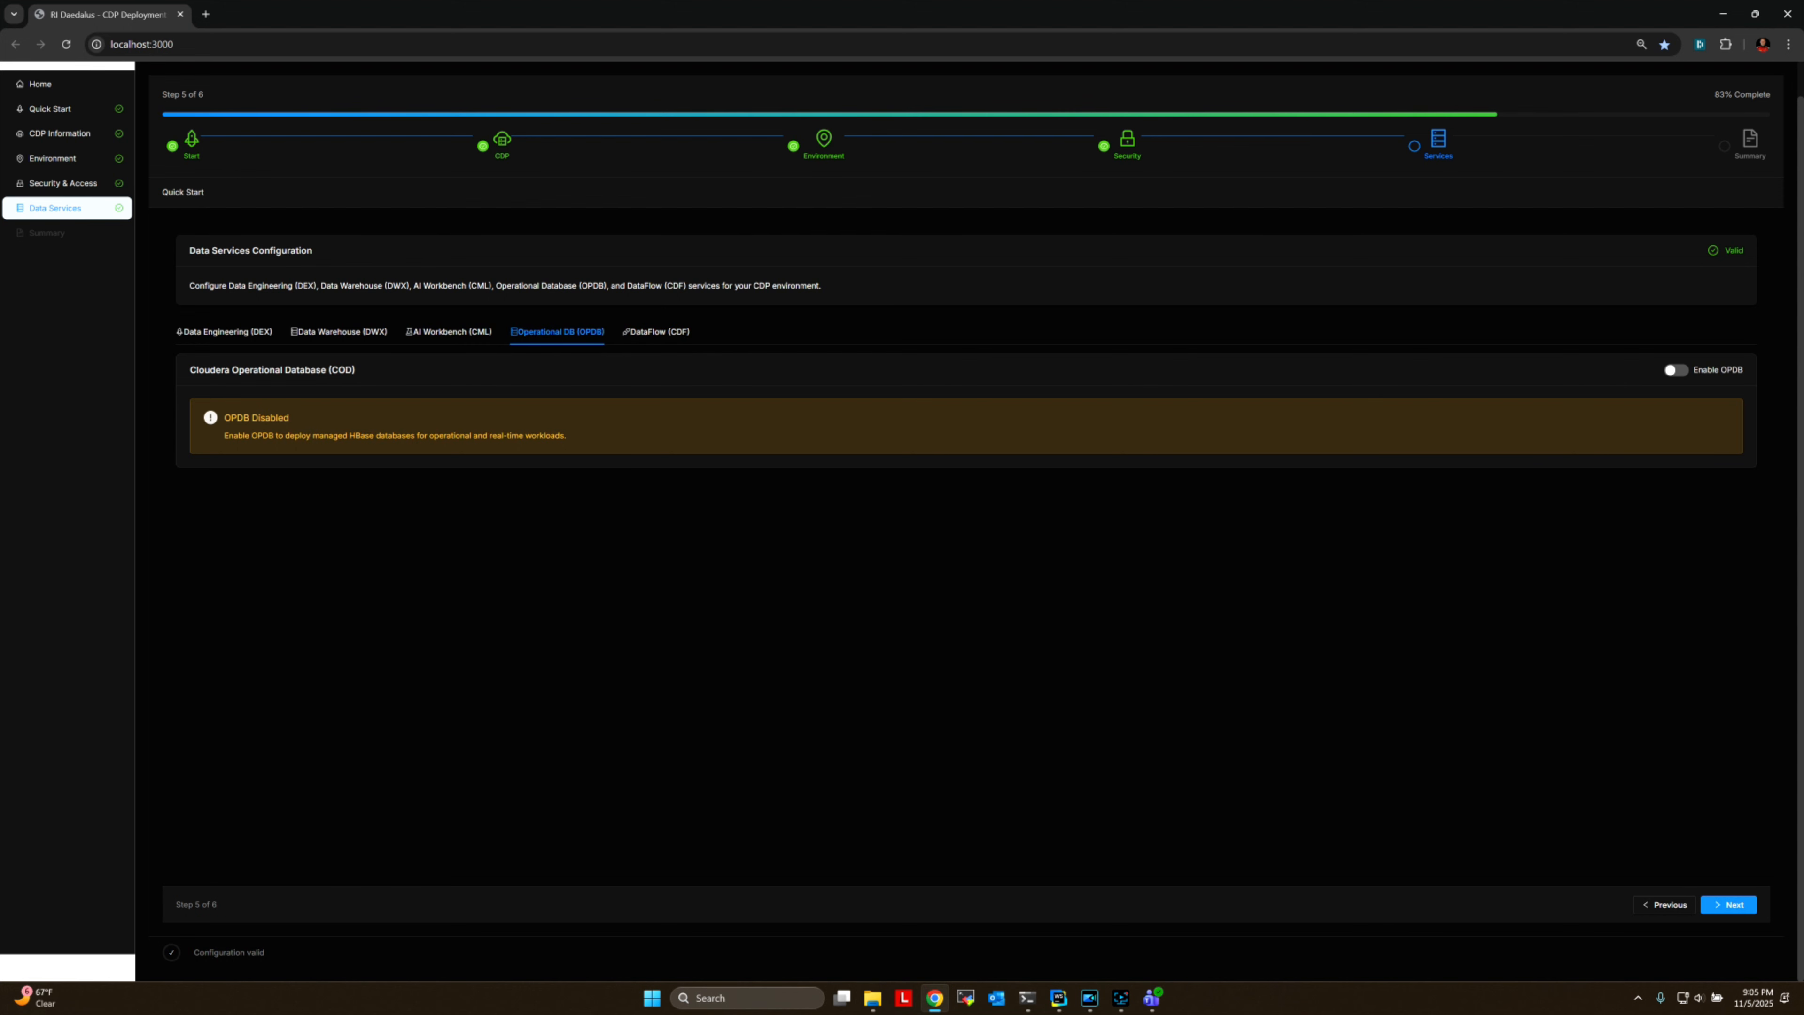
Continue to the Configuration Summary and examine its overview, validation status and cost analysis.
{"action": "left_click", "coordinate": [1736, 904]}
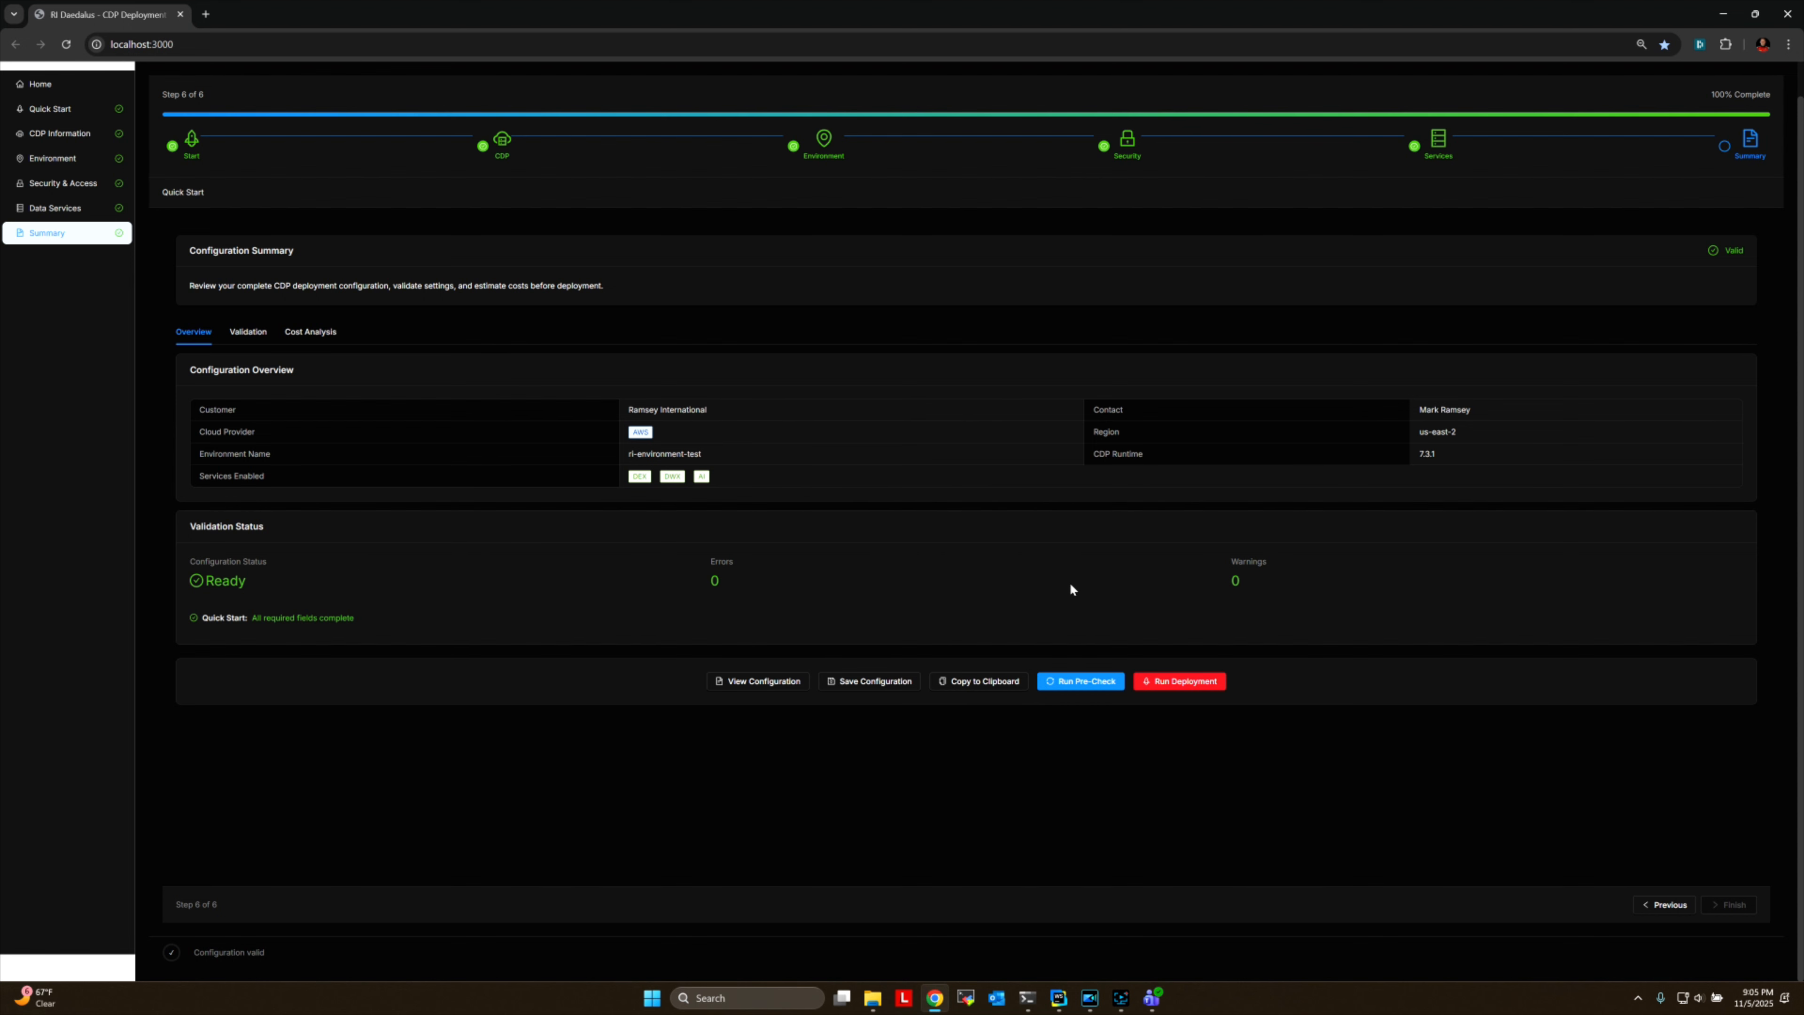
{"action": "left_click", "coordinate": [248, 331]}
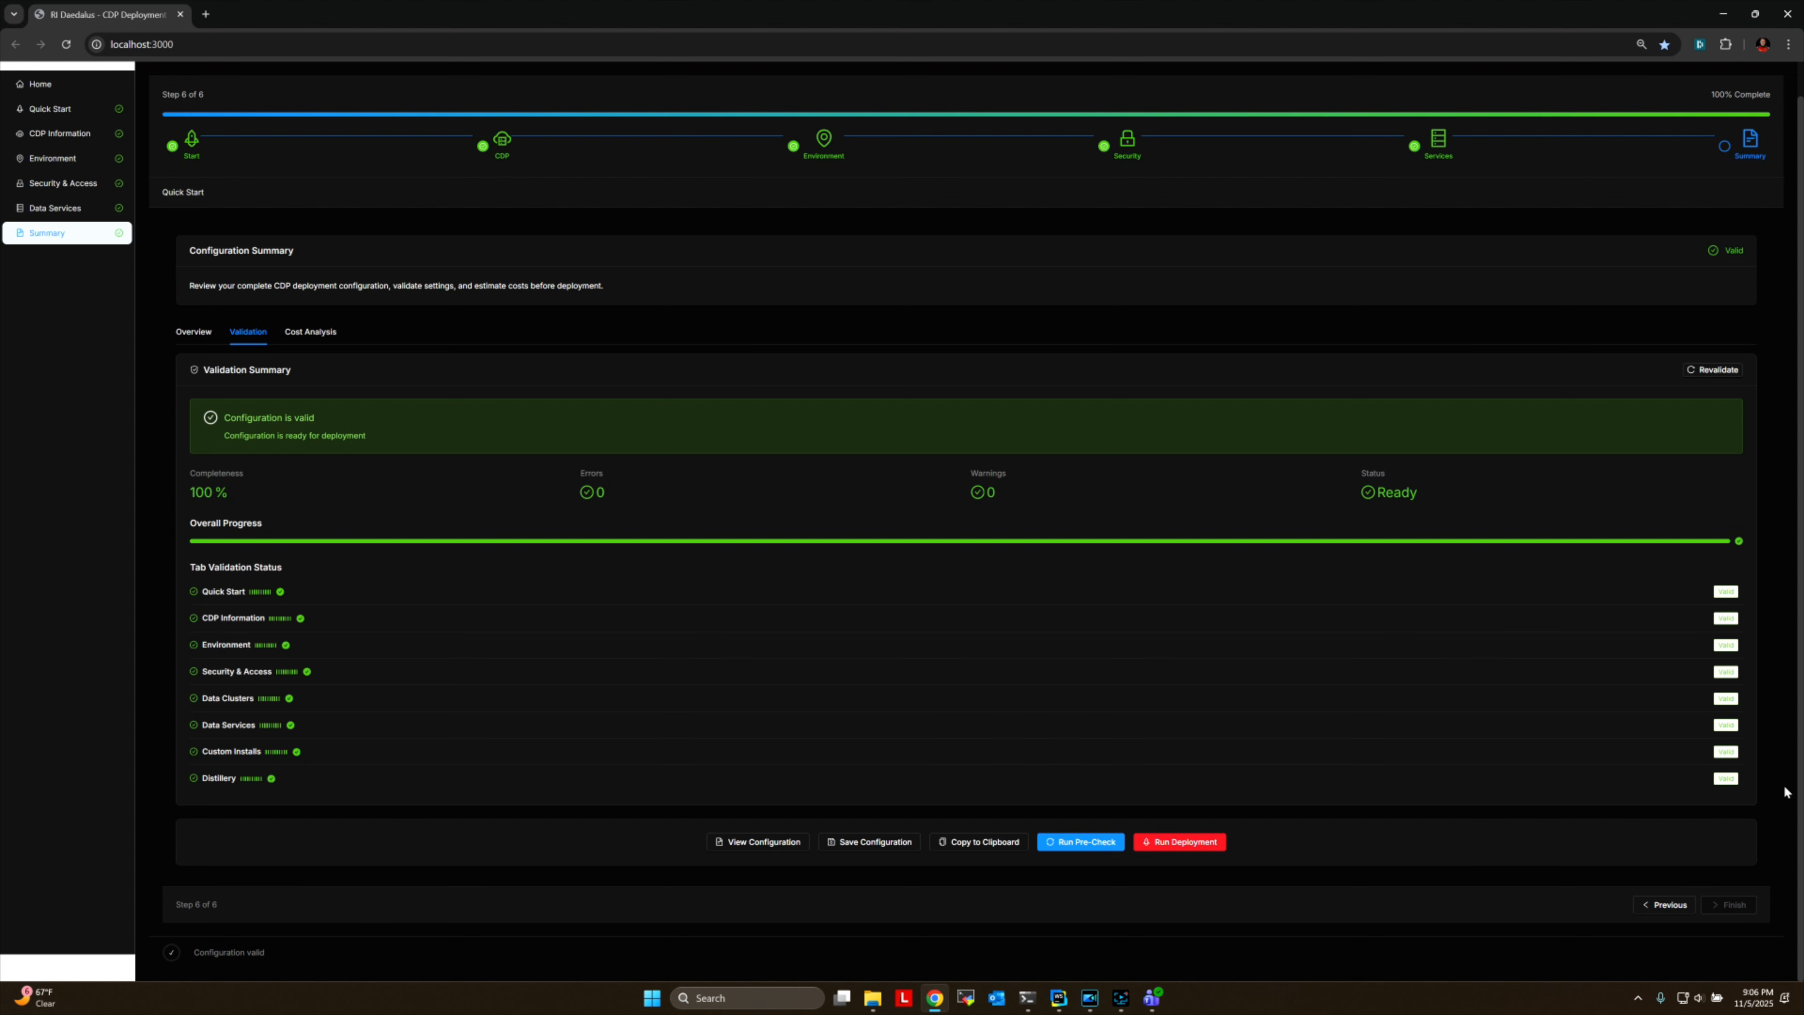
{"action": "left_click", "coordinate": [308, 335]}
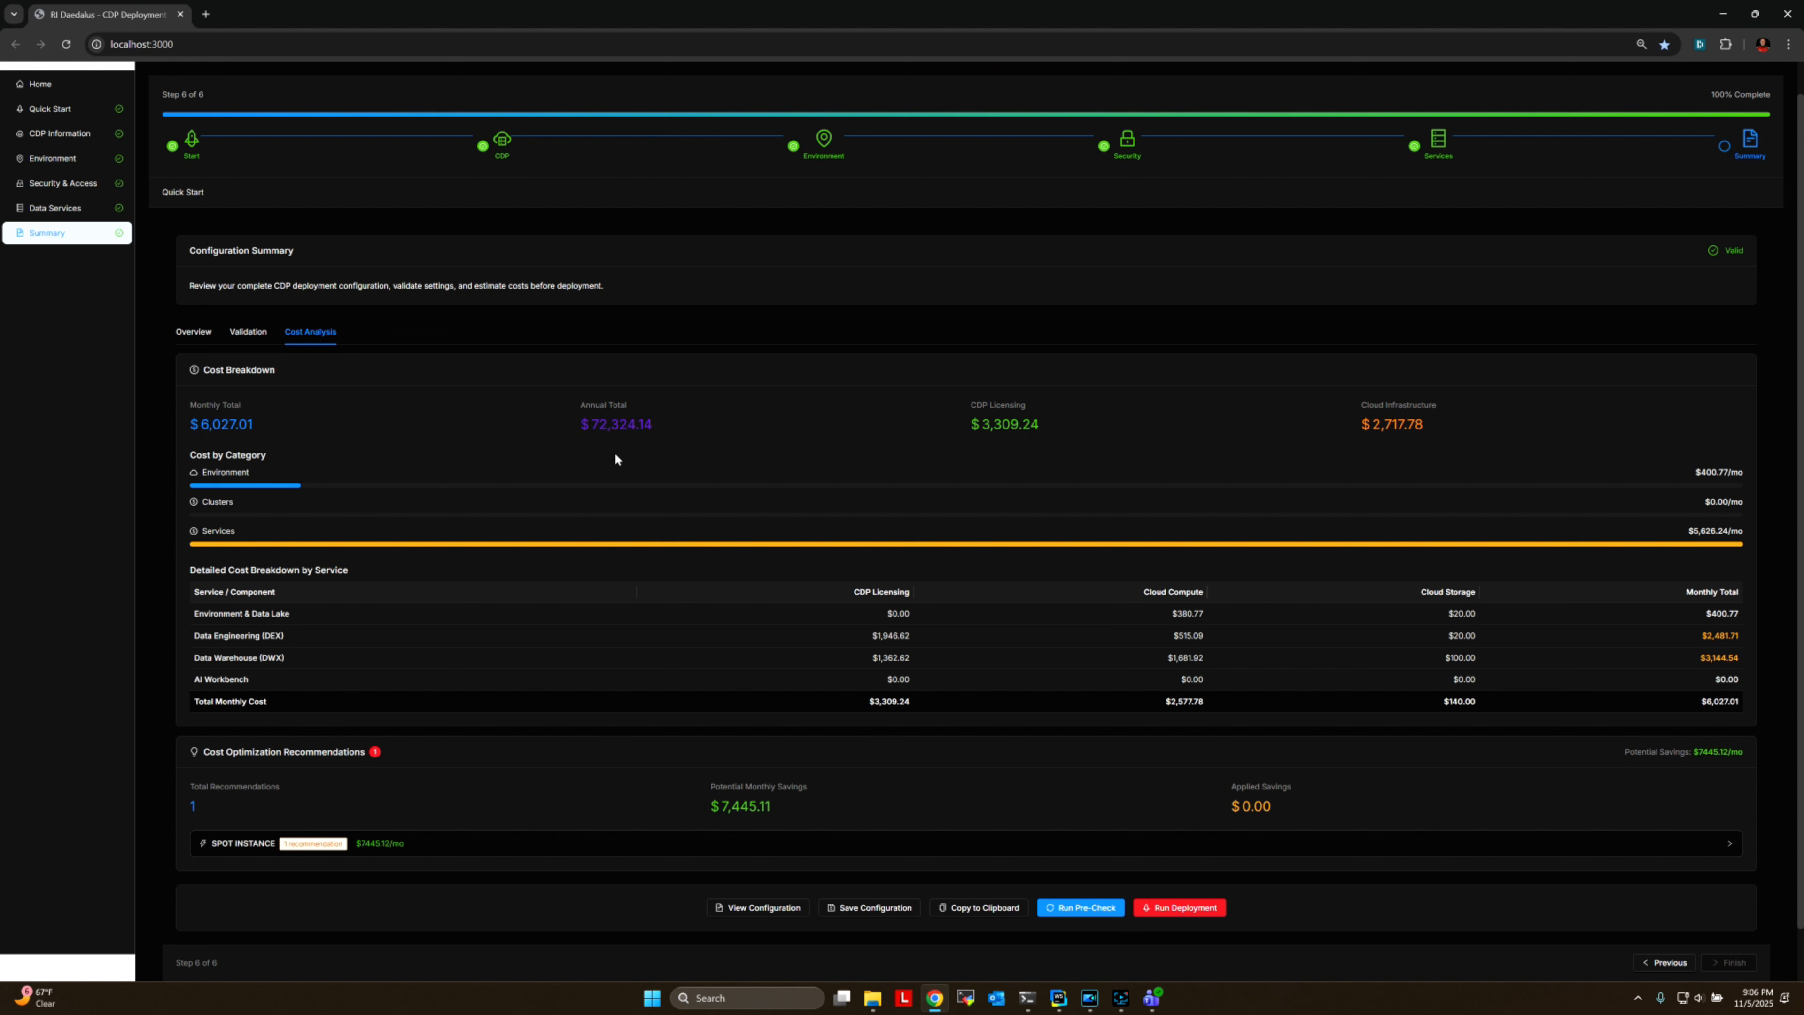
Return to the summary overview and run the pre-deployment check on the configuration.
{"action": "left_click", "coordinate": [200, 335]}
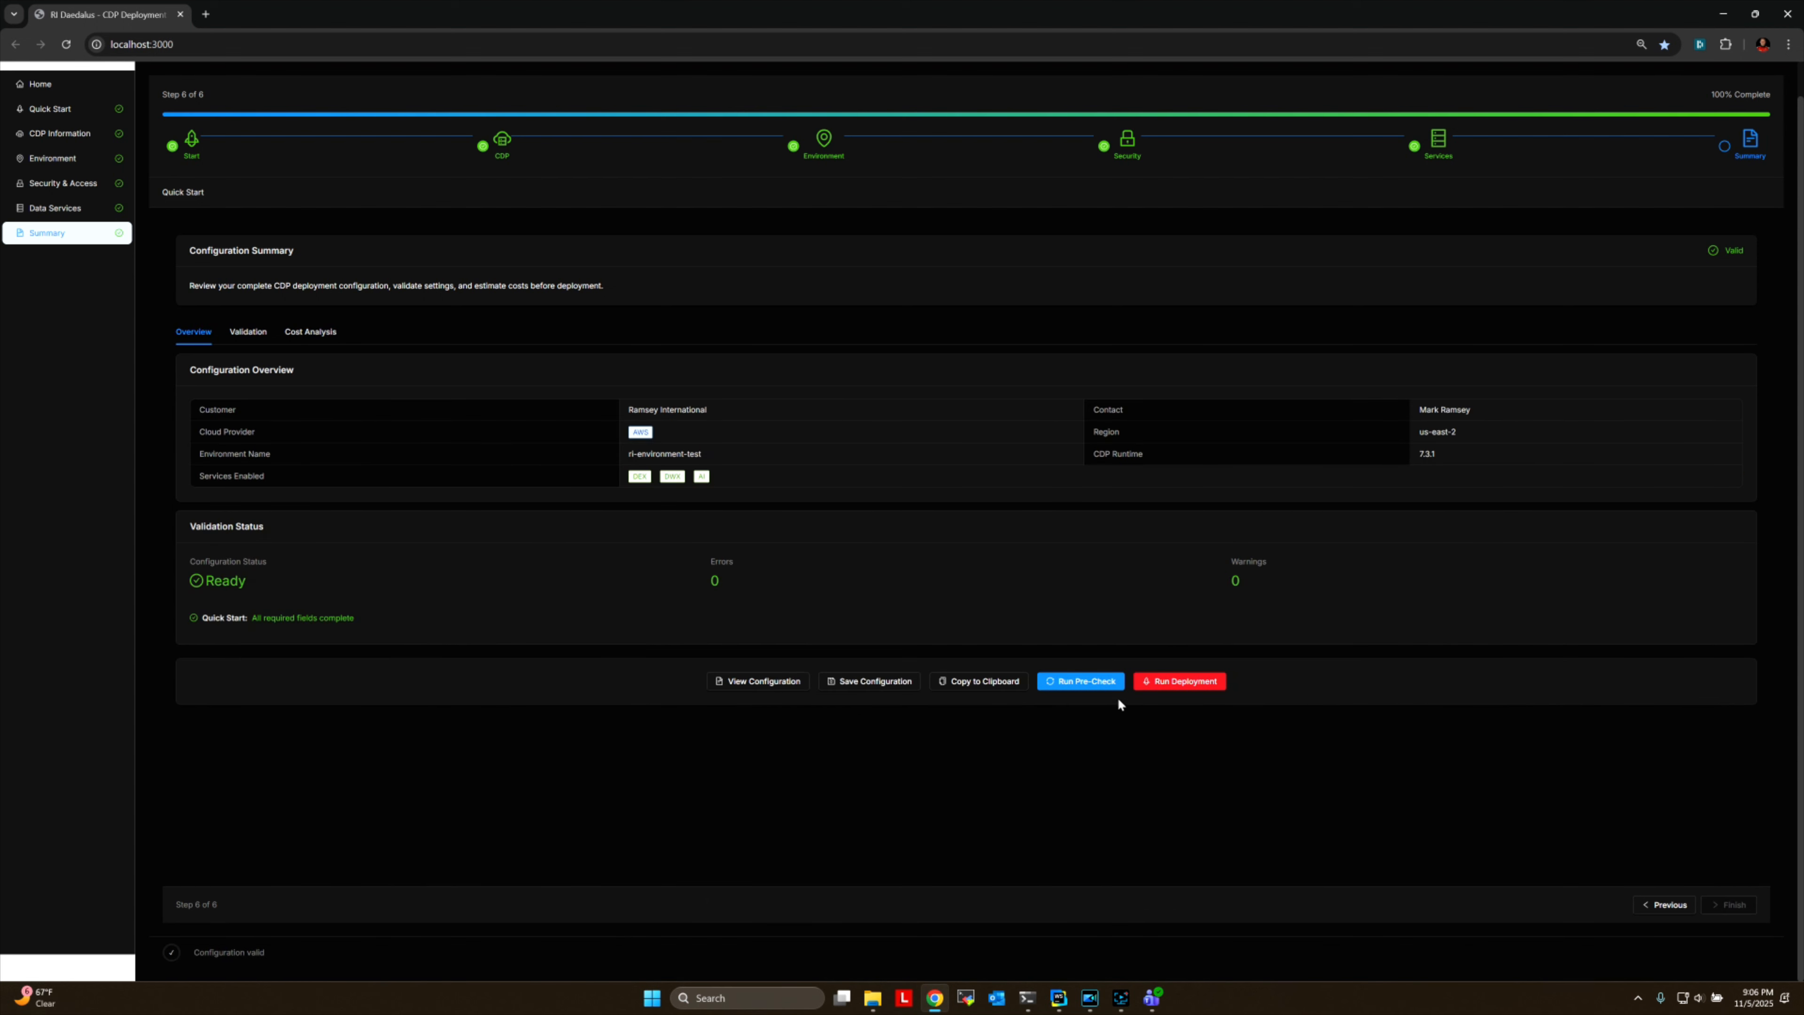
{"action": "left_click", "coordinate": [1075, 683]}
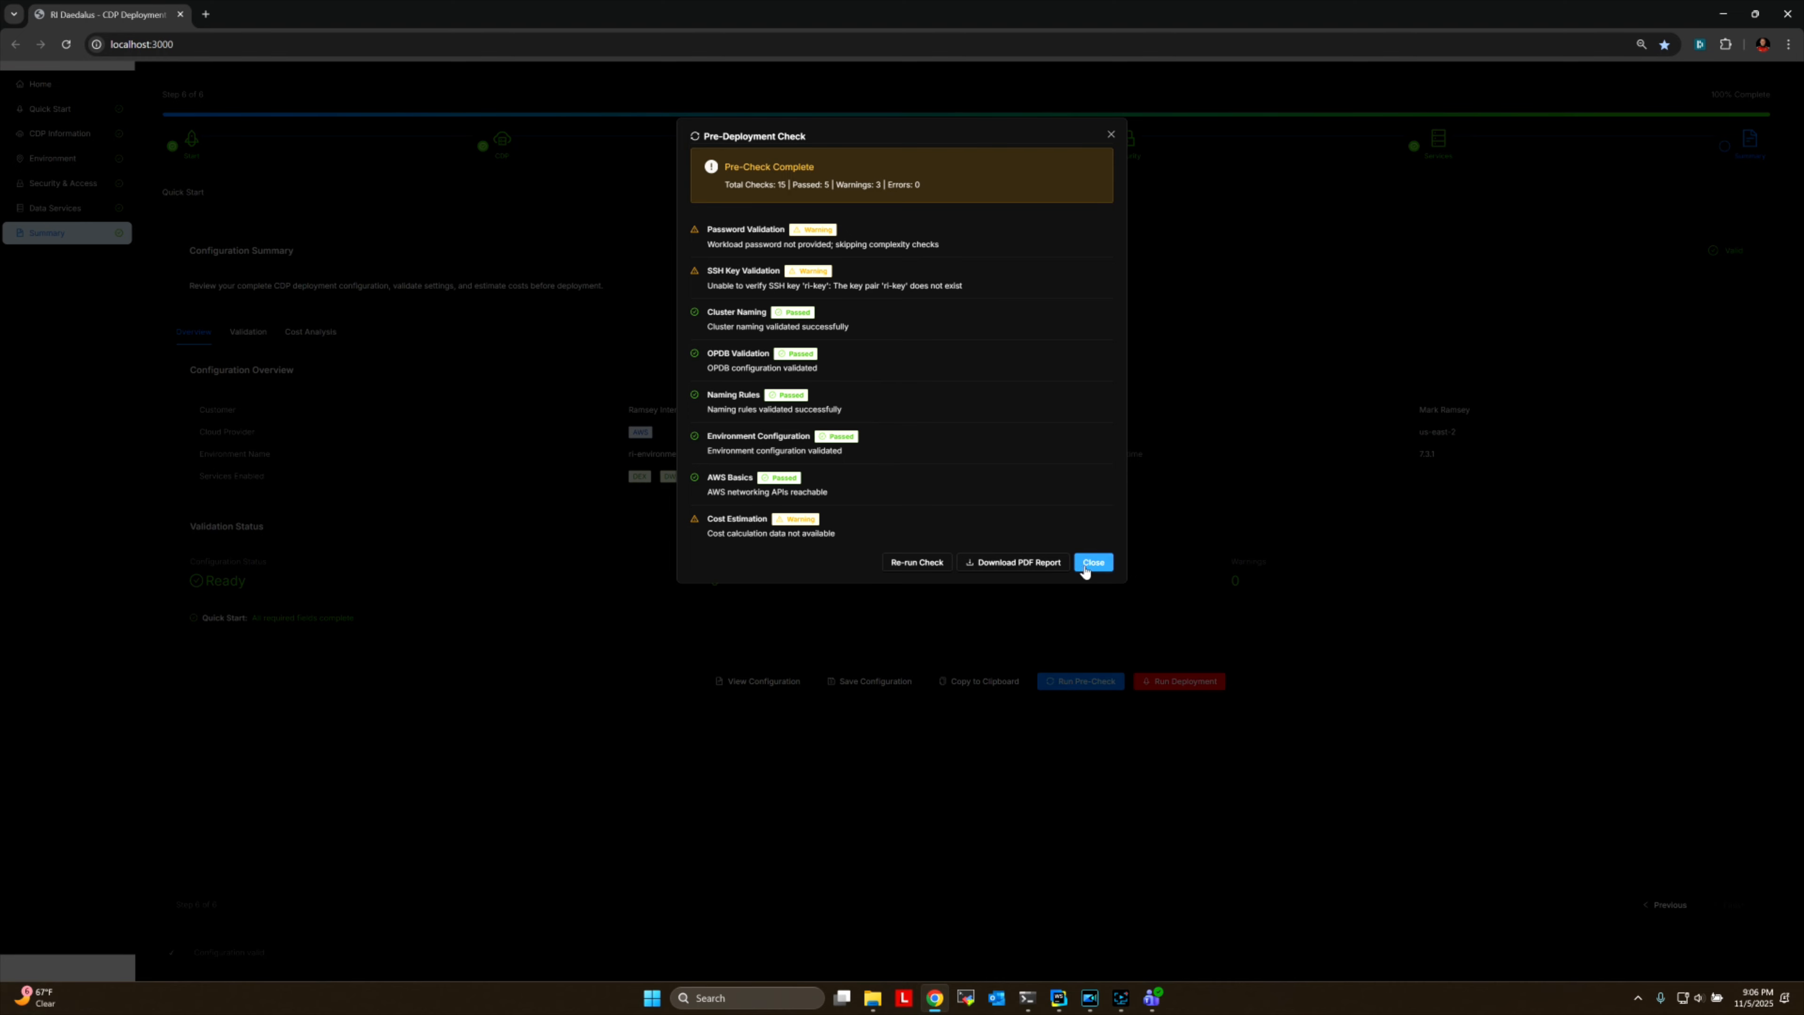
Close the pre-deployment check report and start the ri-environment-test deployment on AWS from the configuration summary.
{"action": "left_click", "coordinate": [1094, 562]}
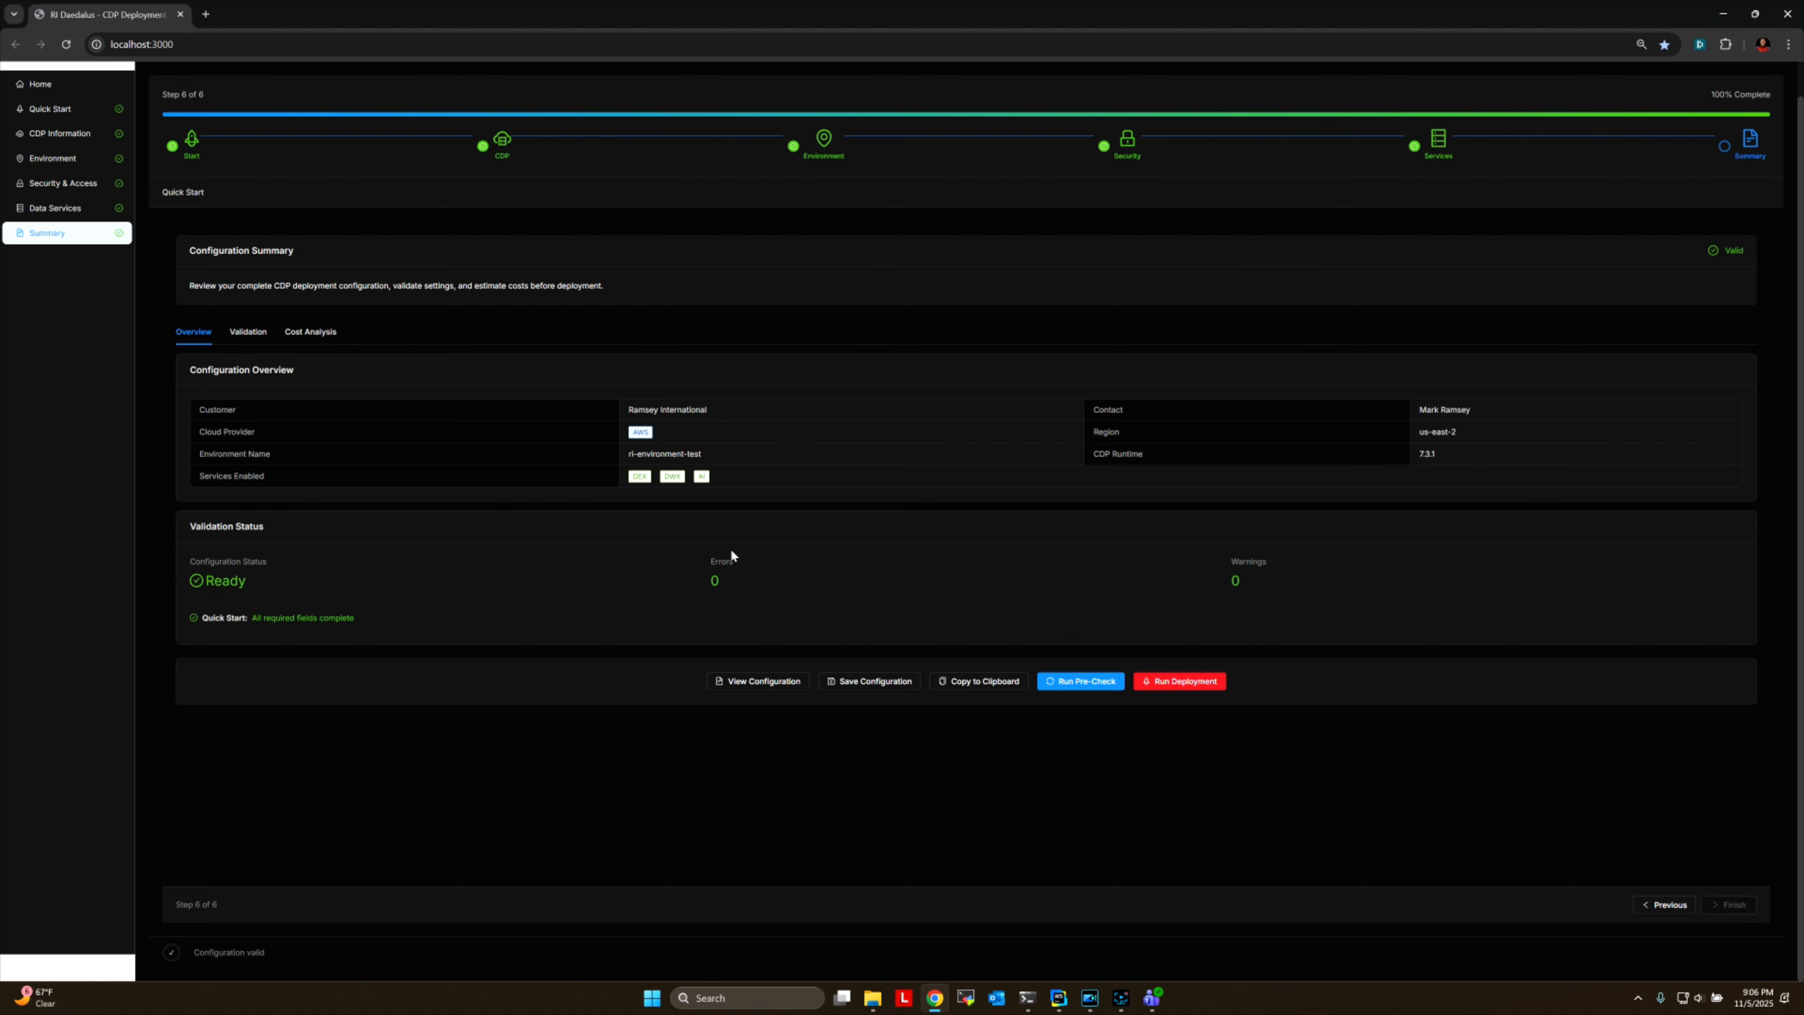
{"action": "left_click", "coordinate": [1183, 682]}
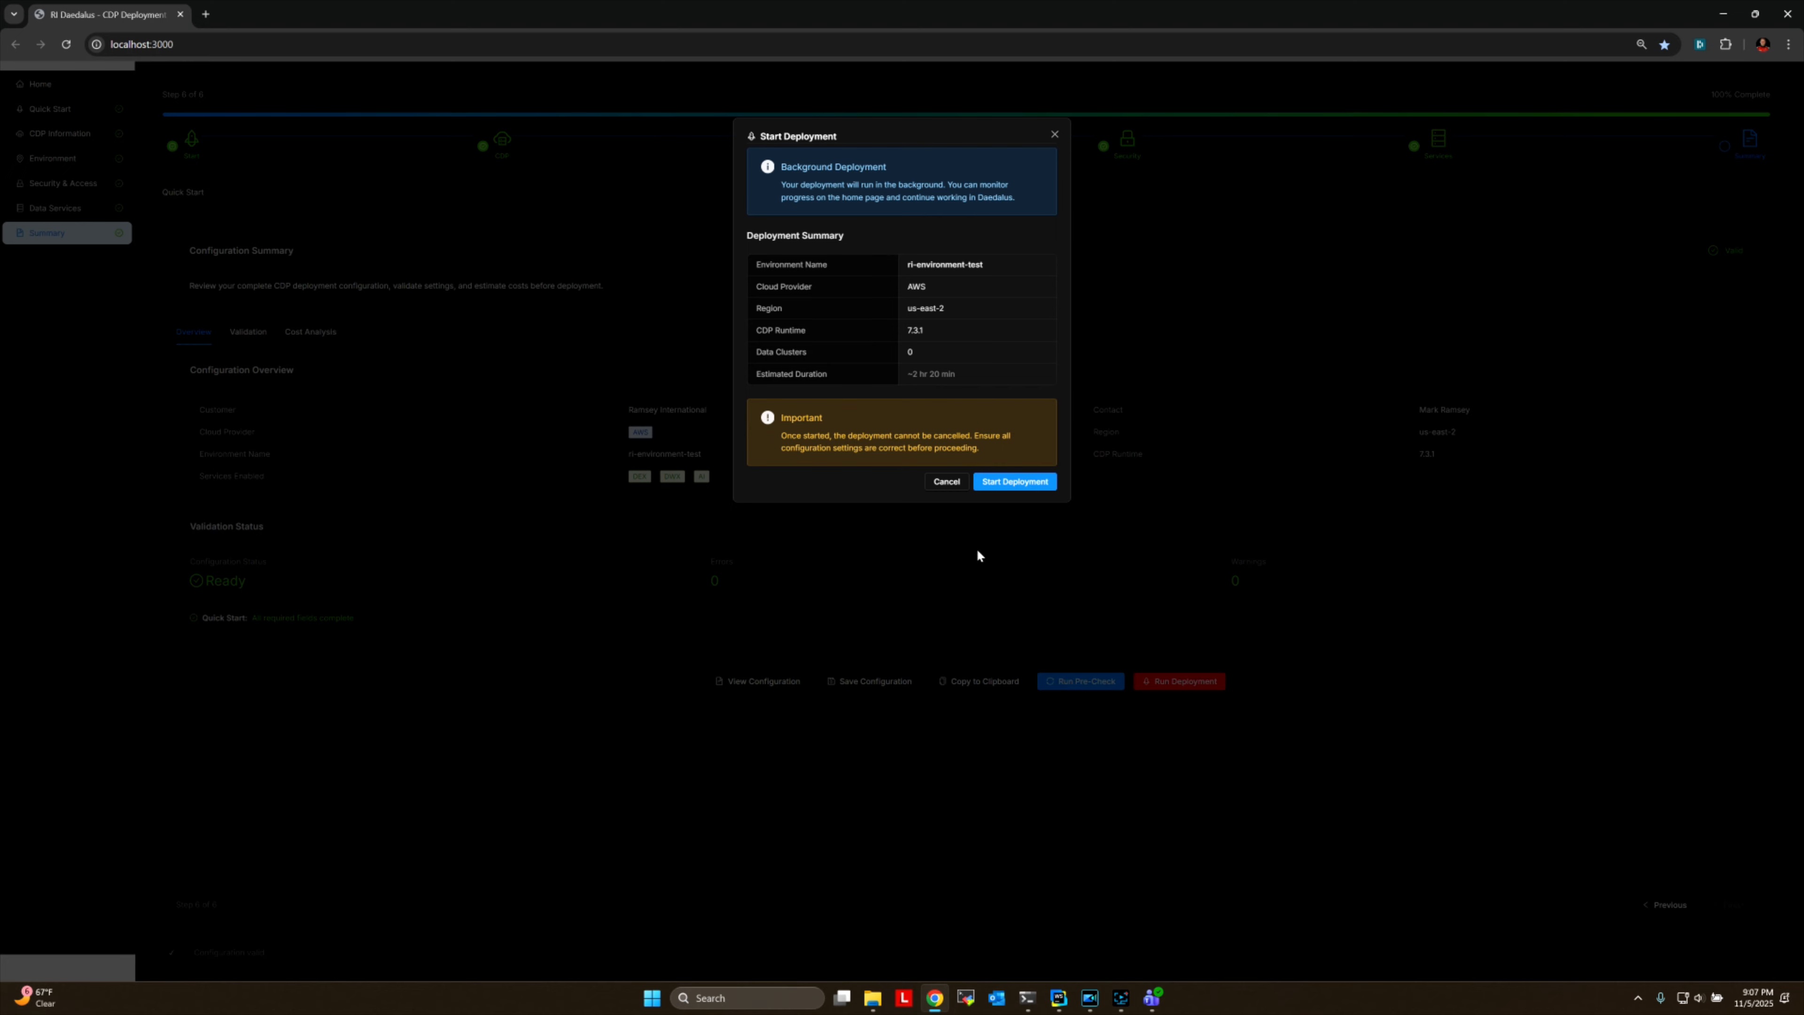
{"action": "left_click", "coordinate": [1018, 482]}
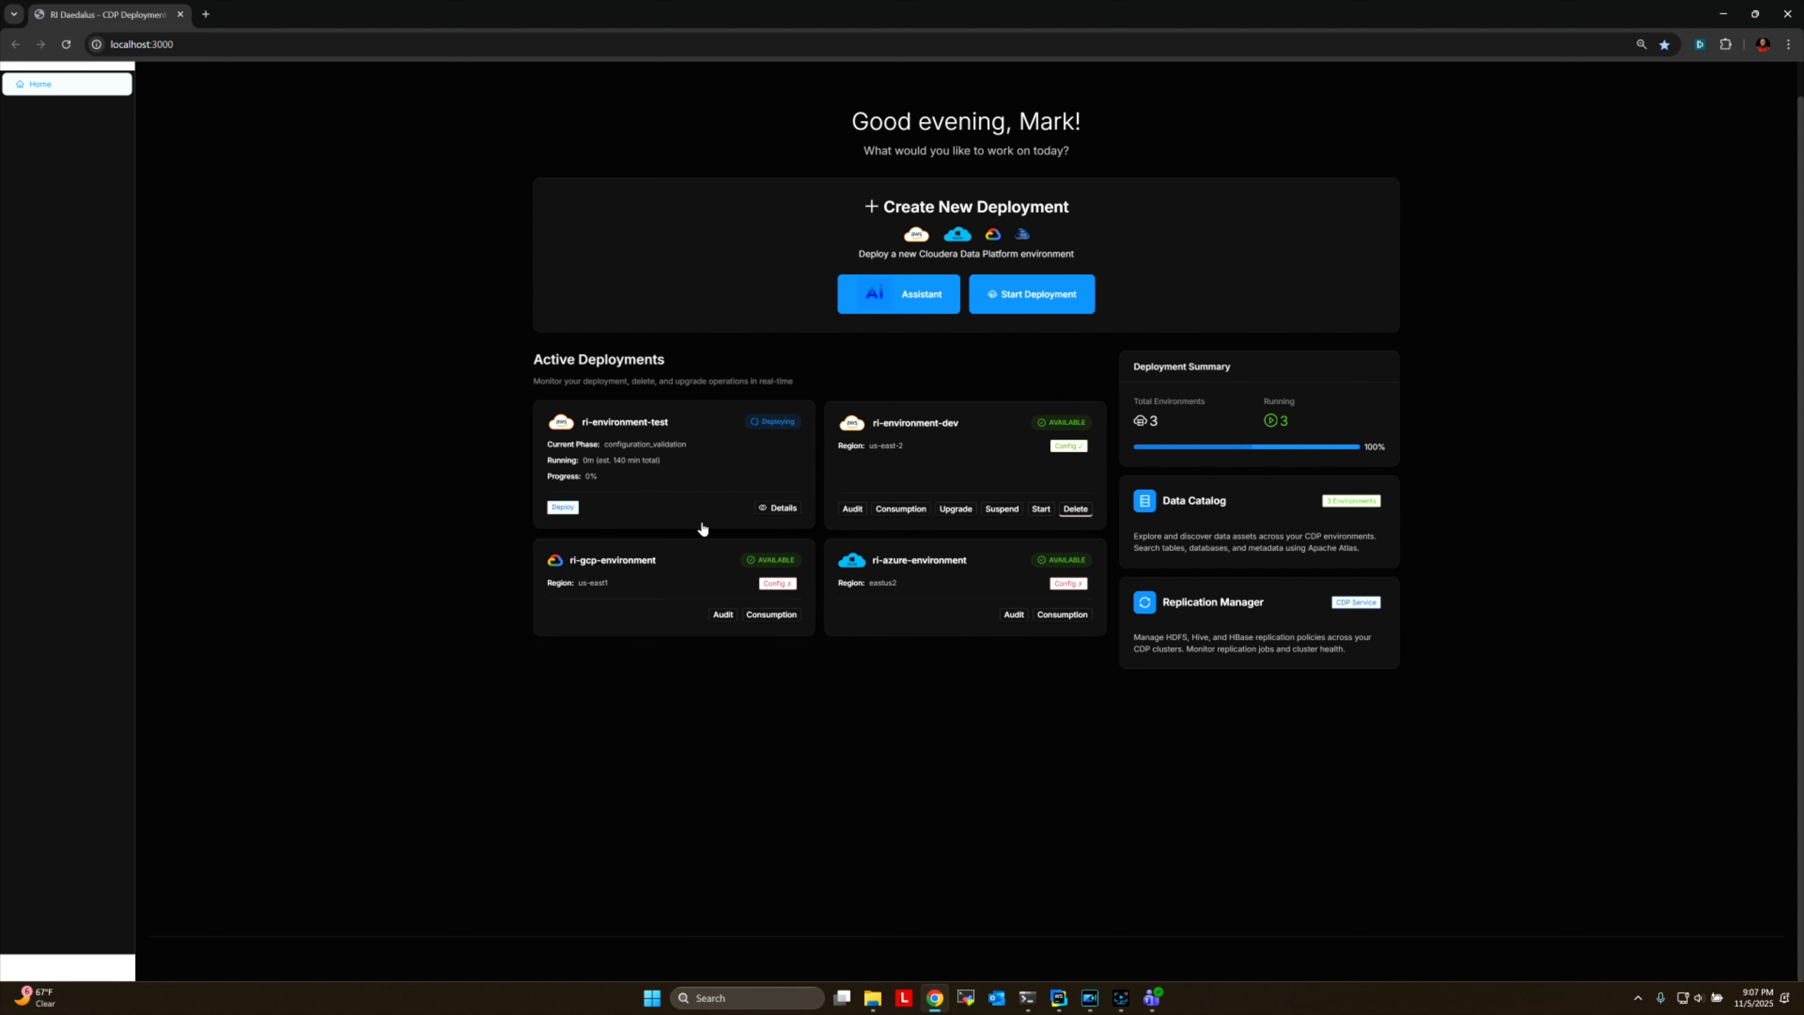
Review the live logs, phase progress and details of the running ri-environment-test deployment, and close its details.
{"action": "left_click", "coordinate": [781, 509]}
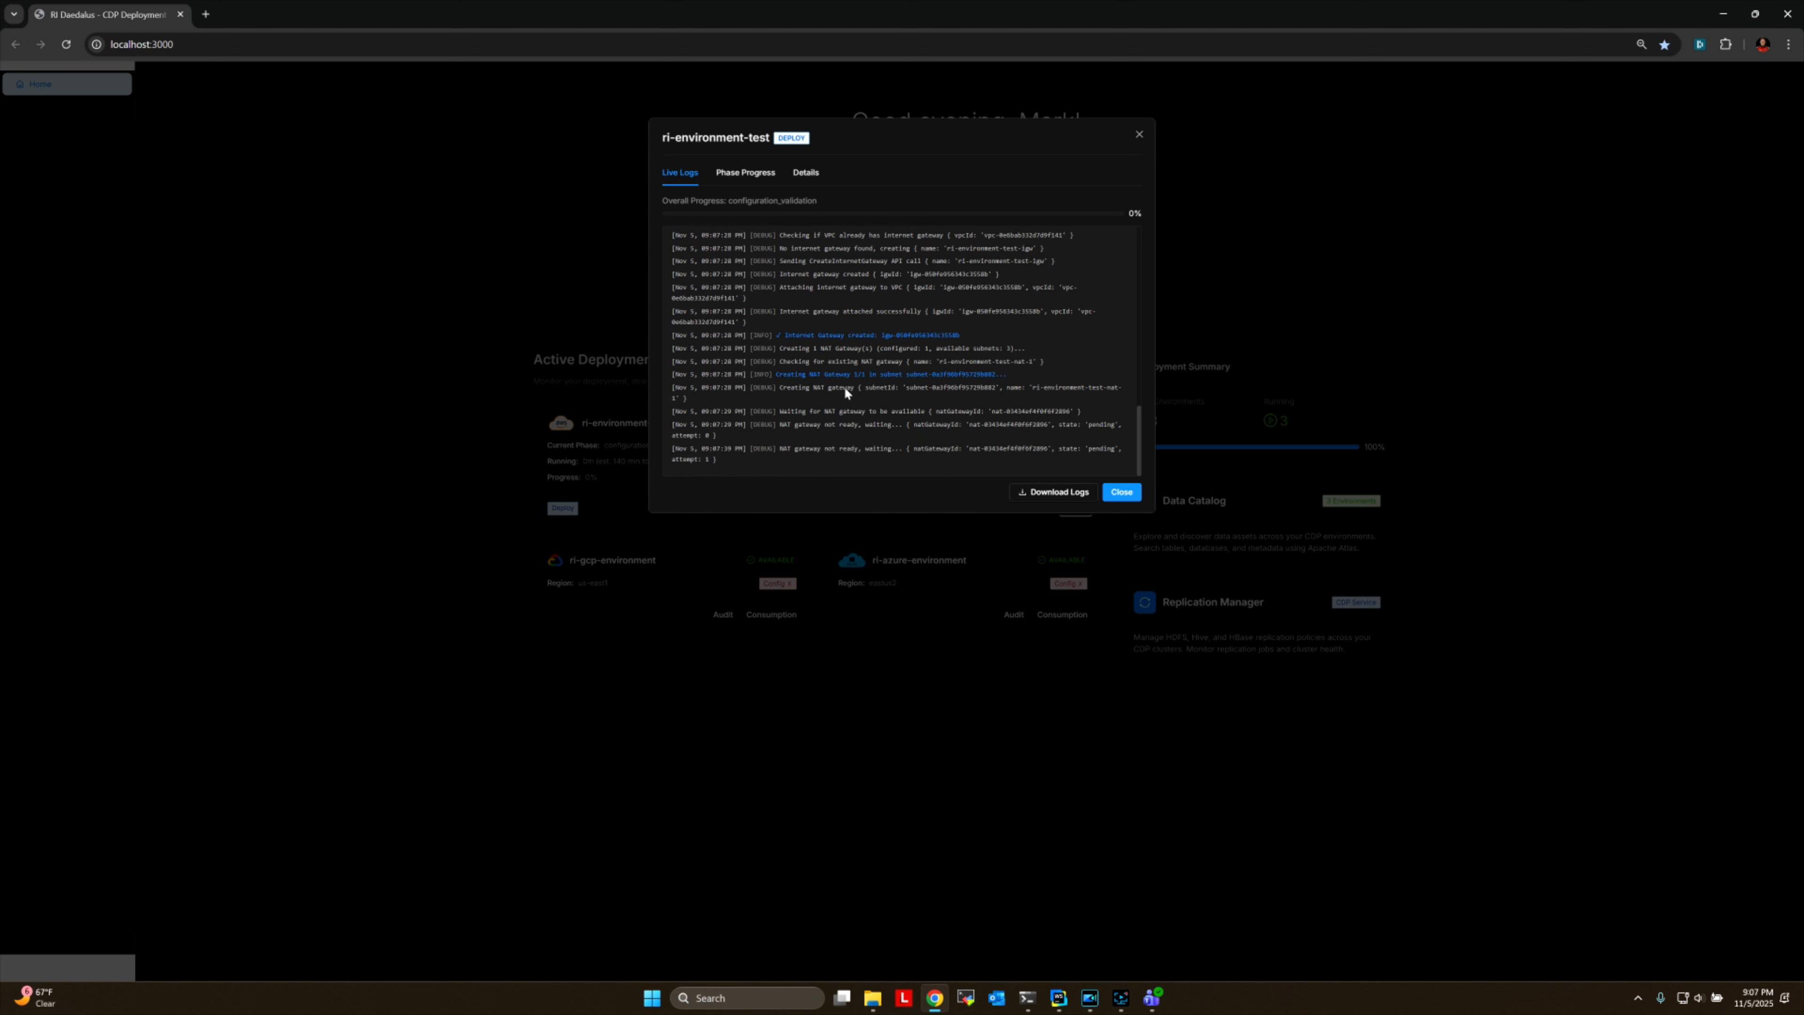
{"action": "left_click", "coordinate": [736, 180]}
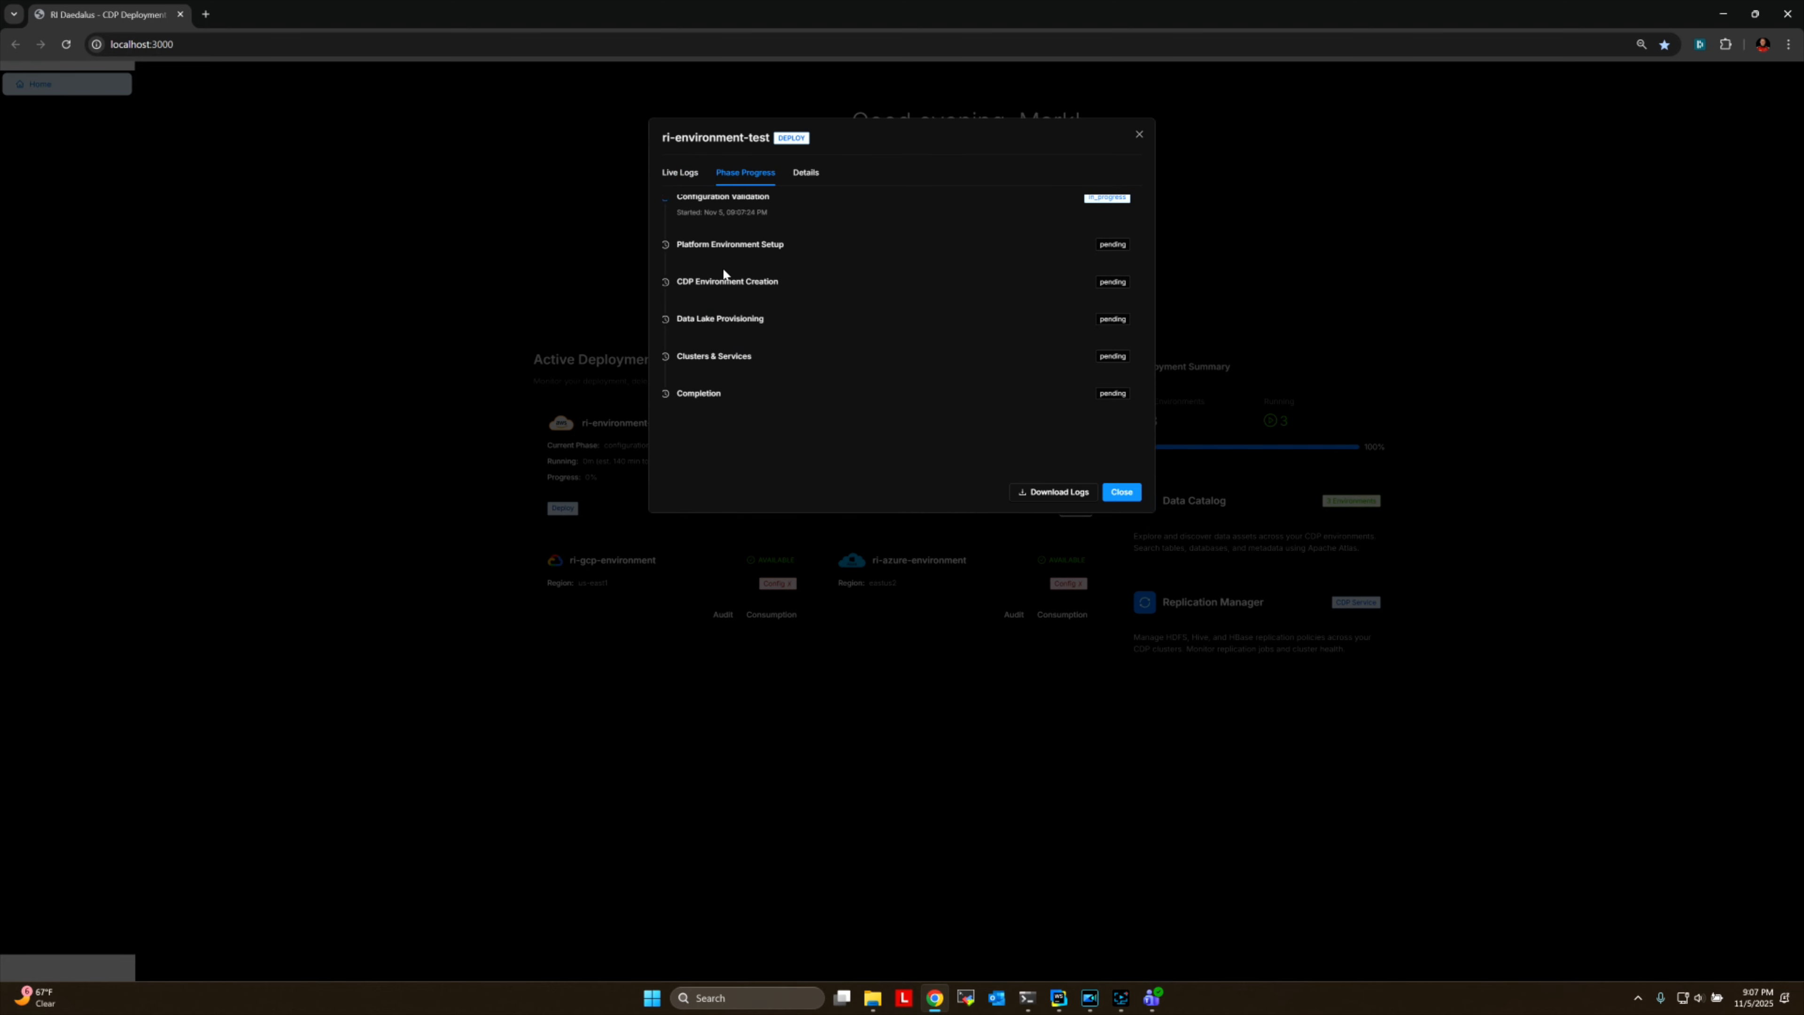
{"action": "left_click", "coordinate": [805, 175]}
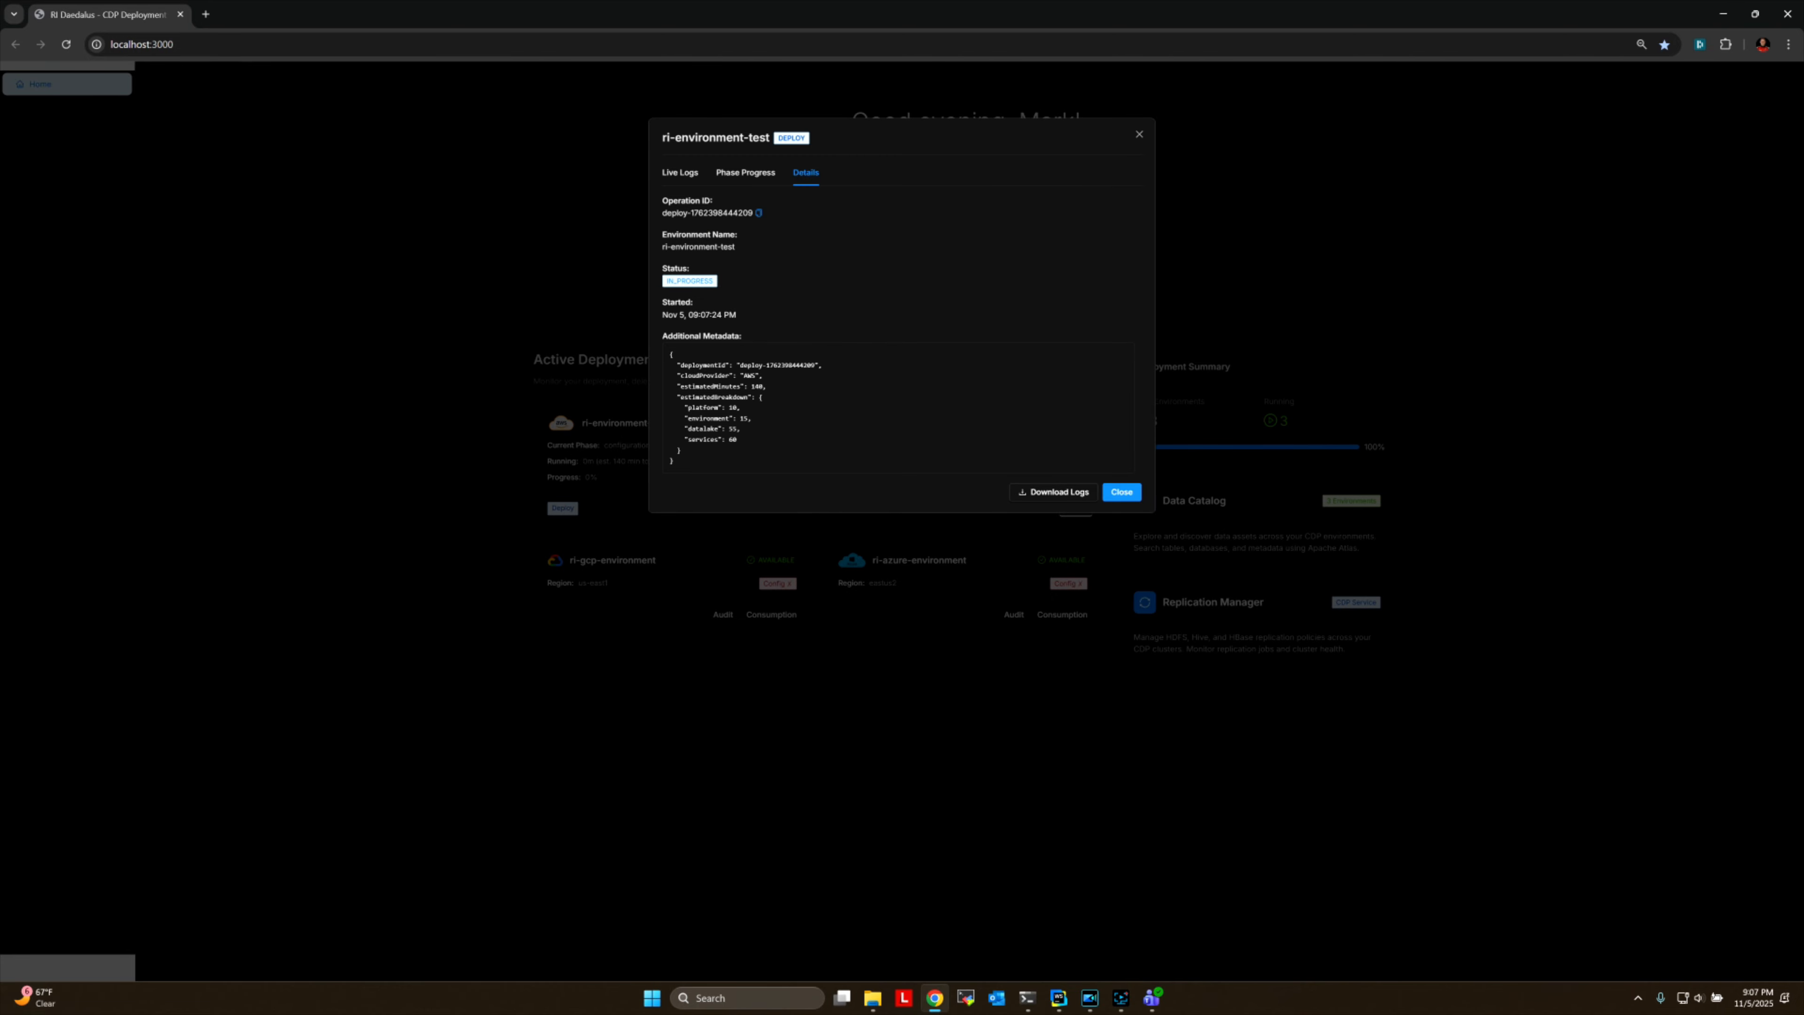
{"action": "left_click", "coordinate": [681, 175]}
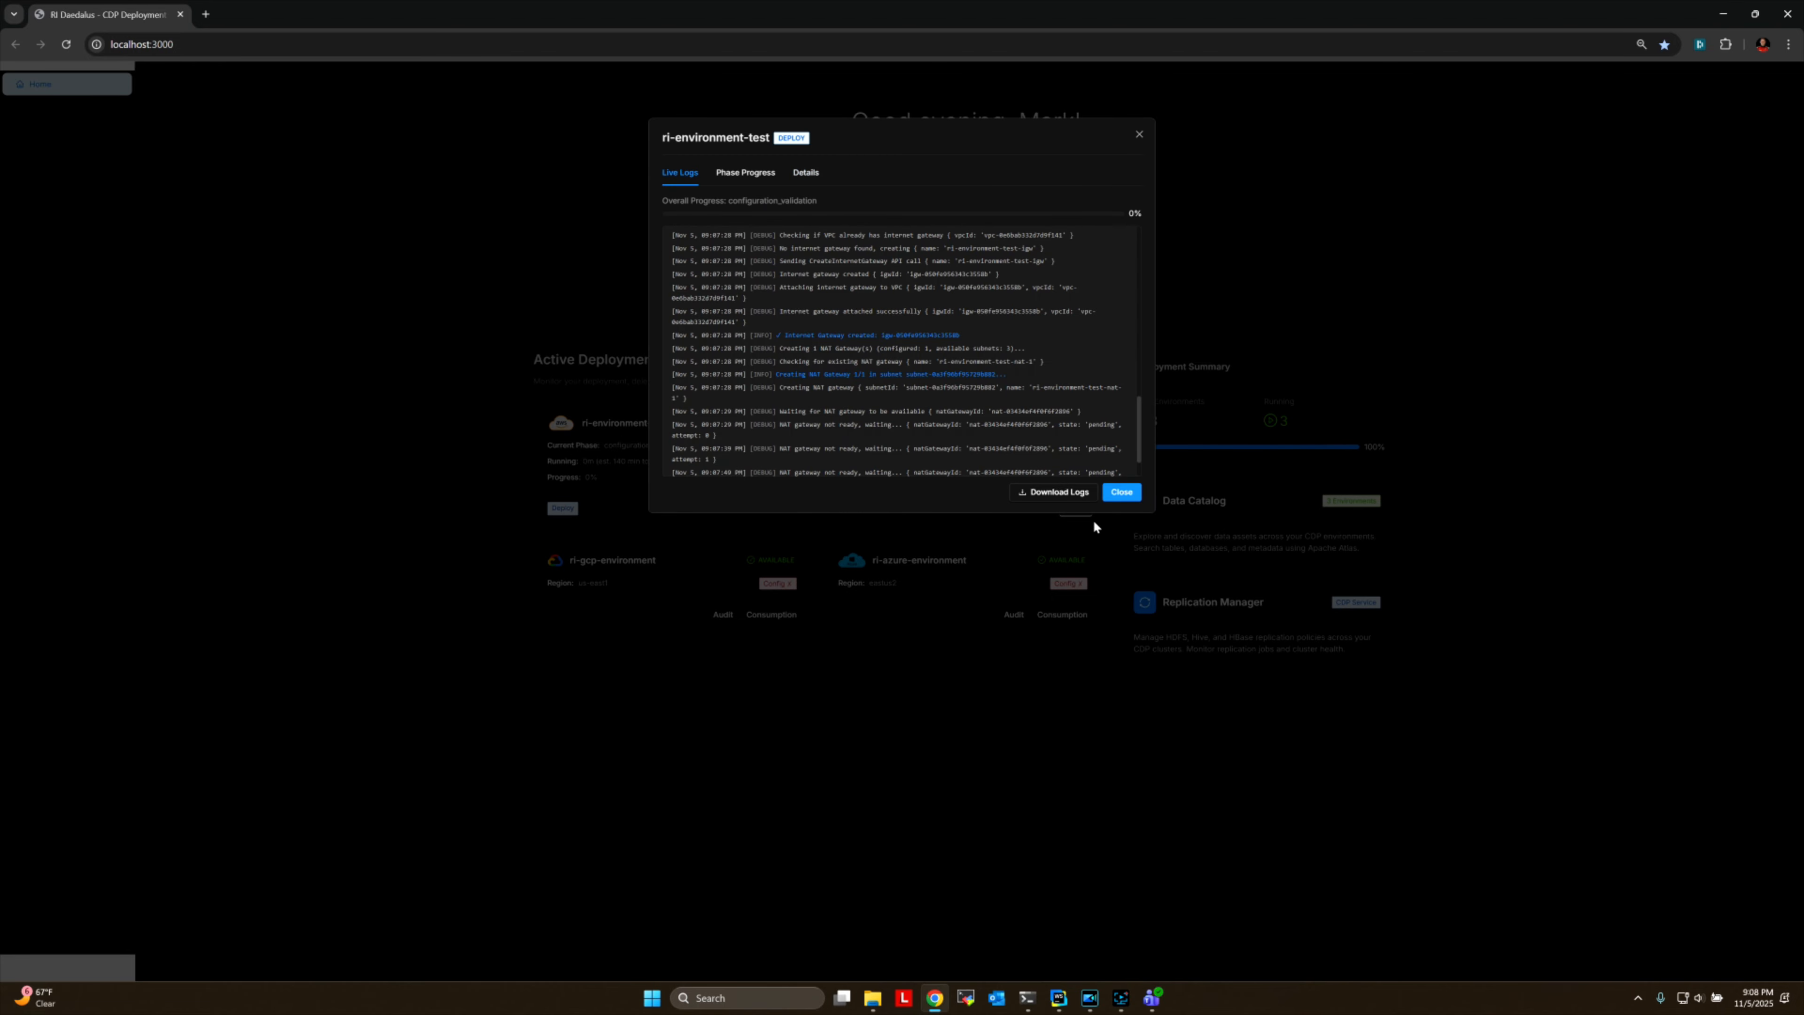
{"action": "left_click", "coordinate": [1121, 494]}
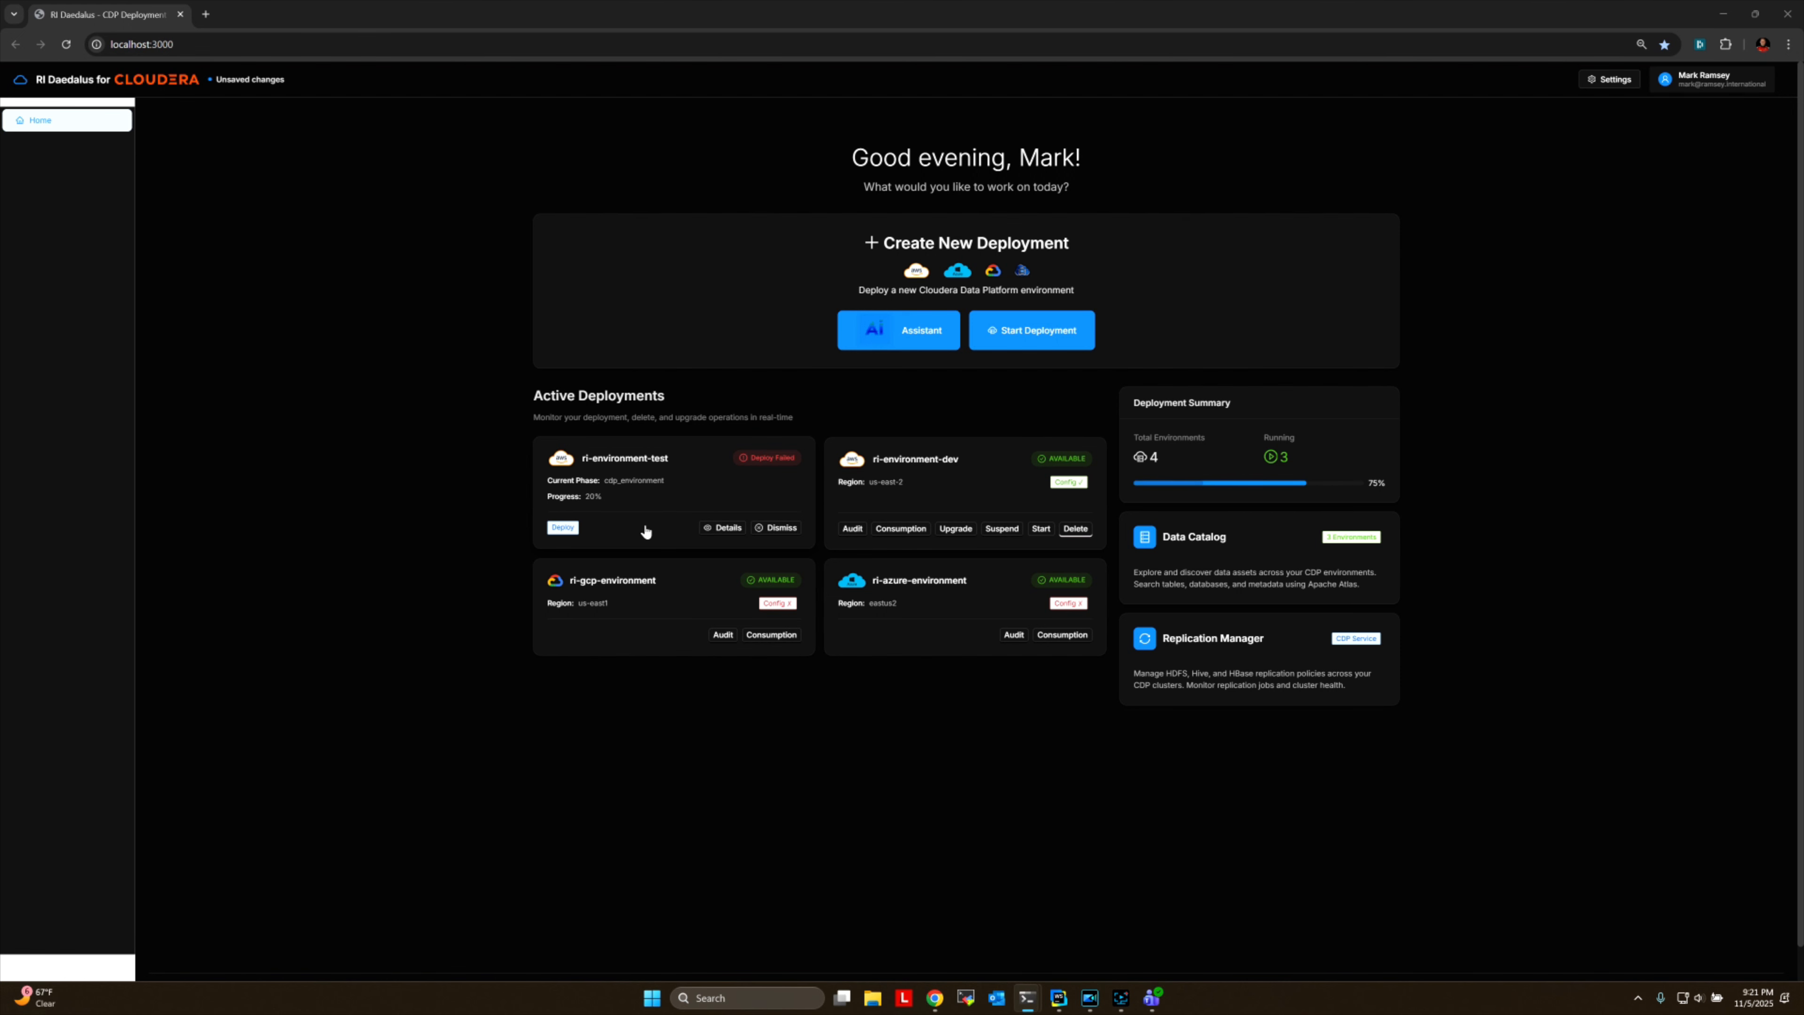
Examine the failed ri-environment-test deployment's logs, phase progress and details, and delete the deployment attempt.
{"action": "left_click", "coordinate": [728, 535]}
{"action": "left_click", "coordinate": [727, 535]}
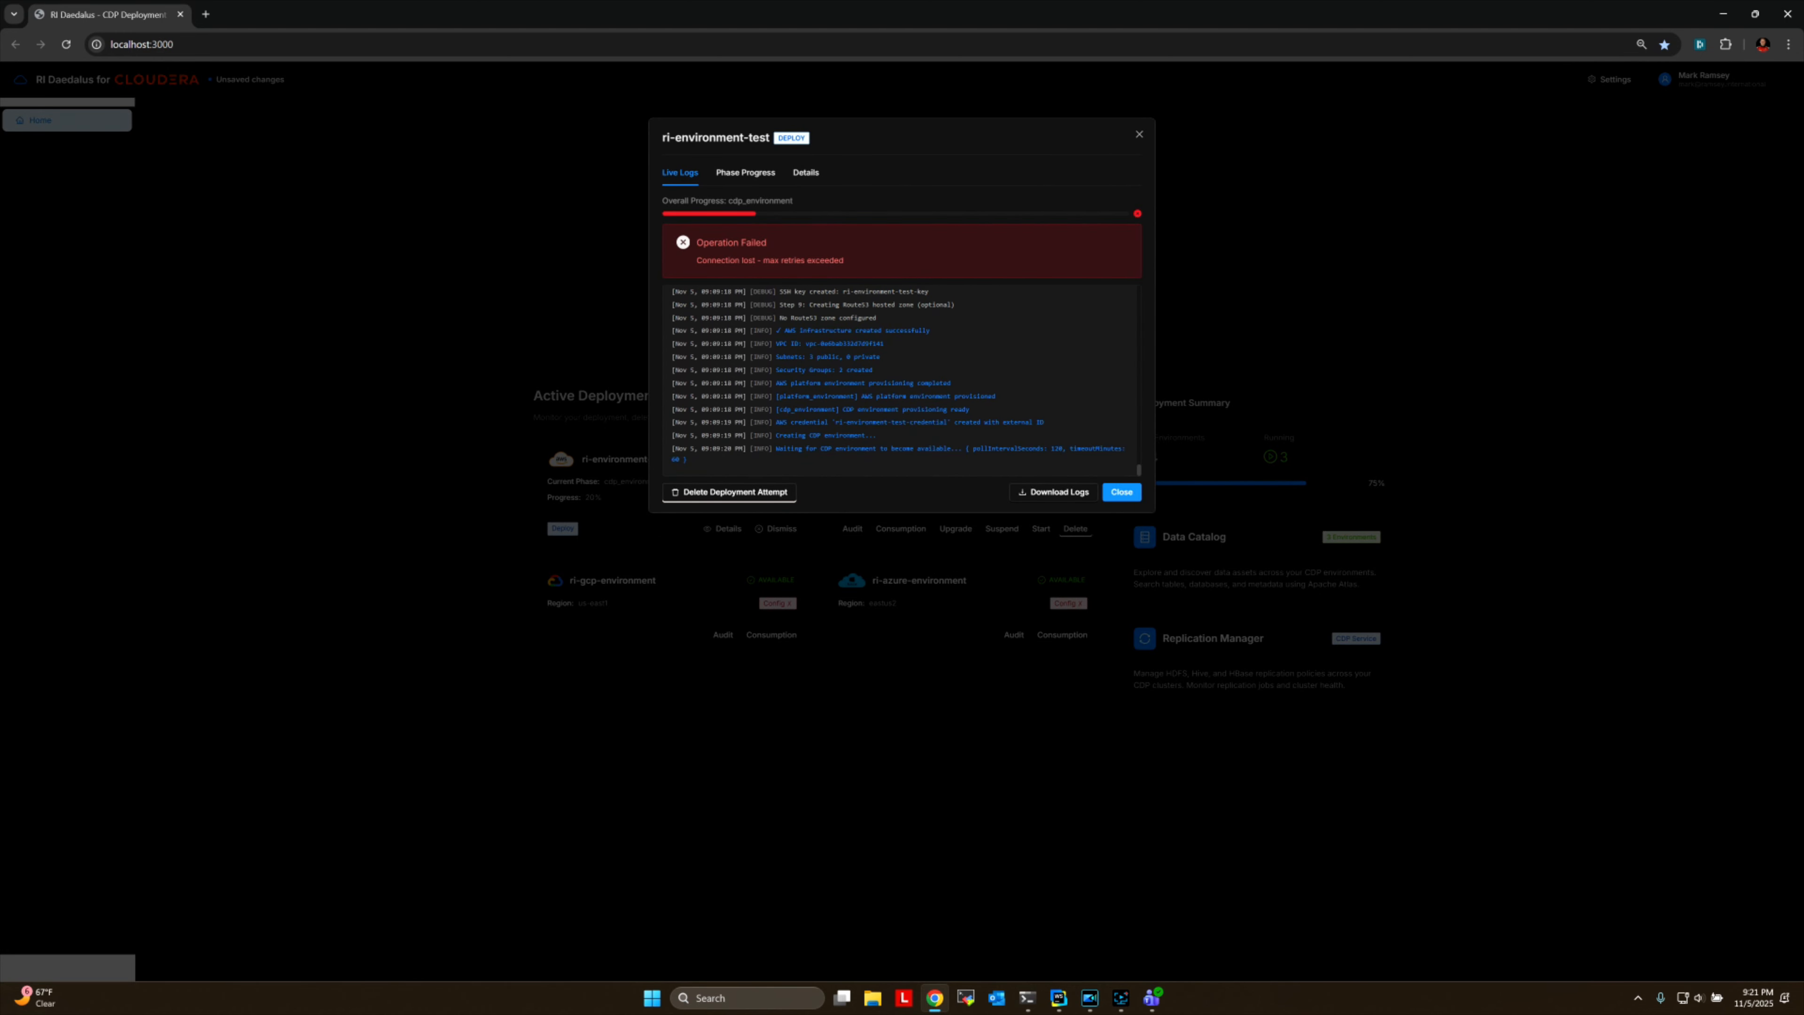
{"action": "left_click_drag", "start_coordinate": [784, 448], "coordinate": [933, 450]}
{"action": "left_click", "coordinate": [745, 174]}
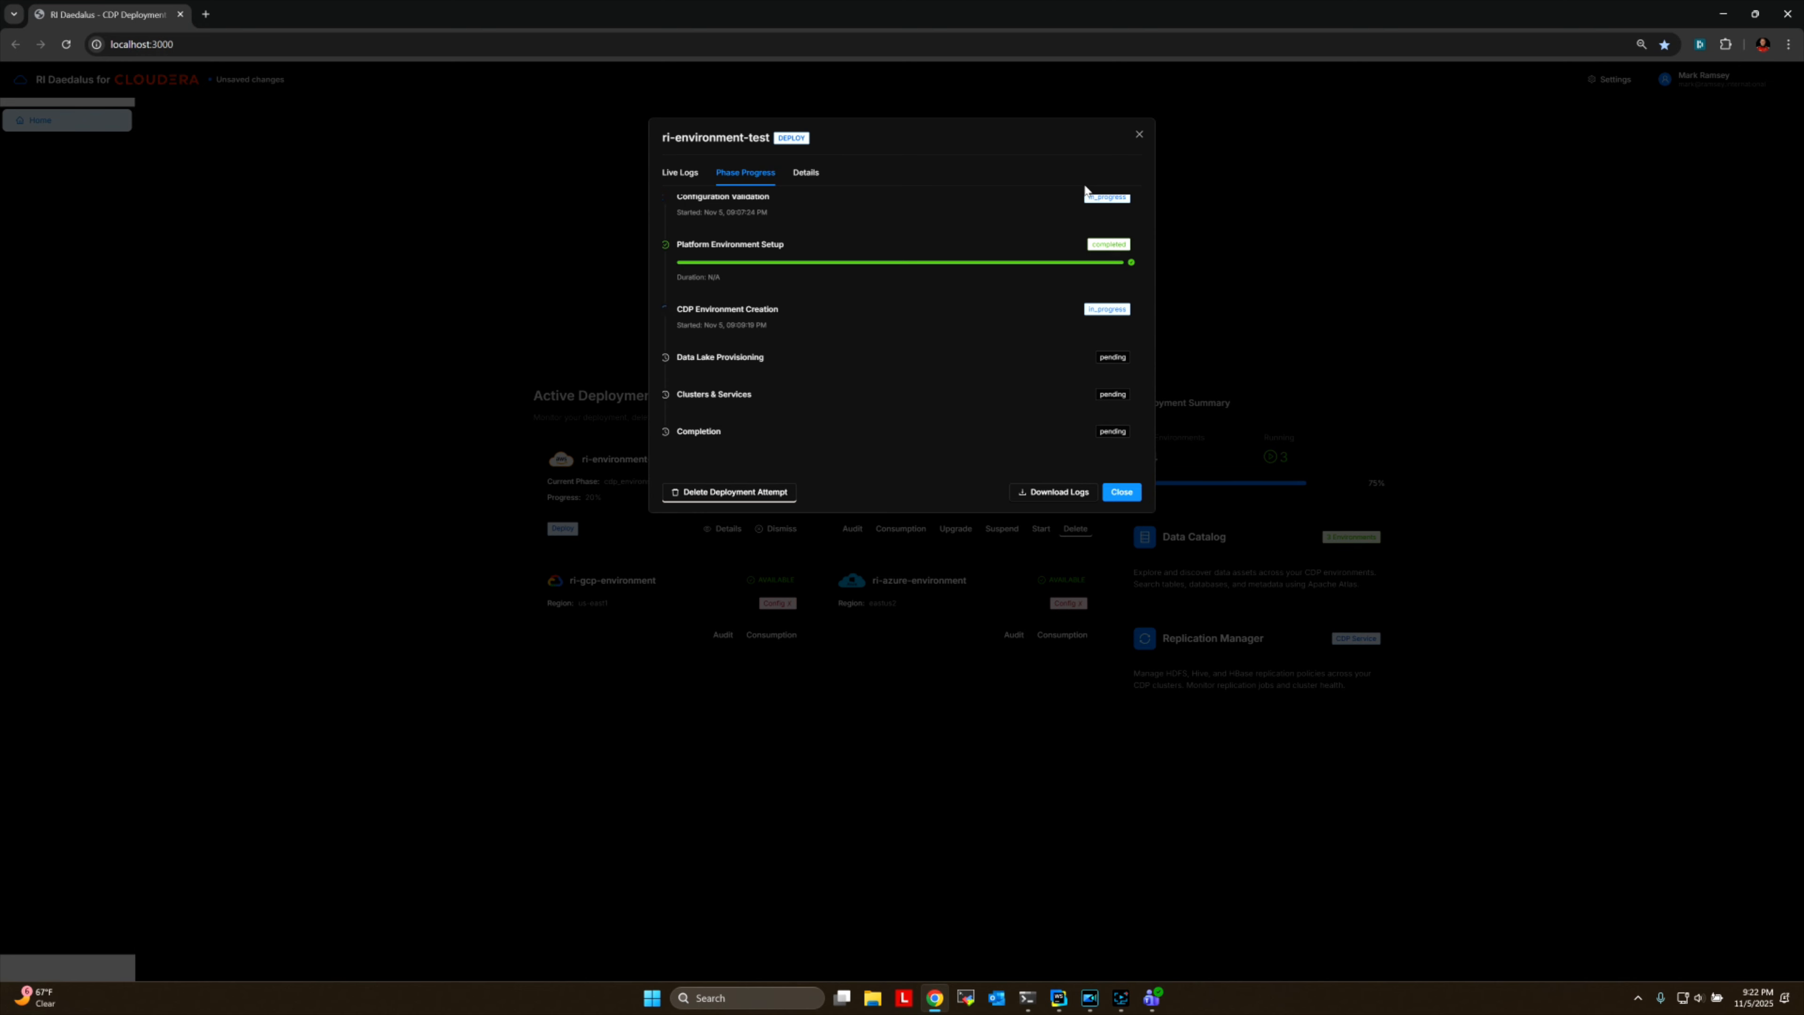
{"action": "left_click", "coordinate": [809, 175]}
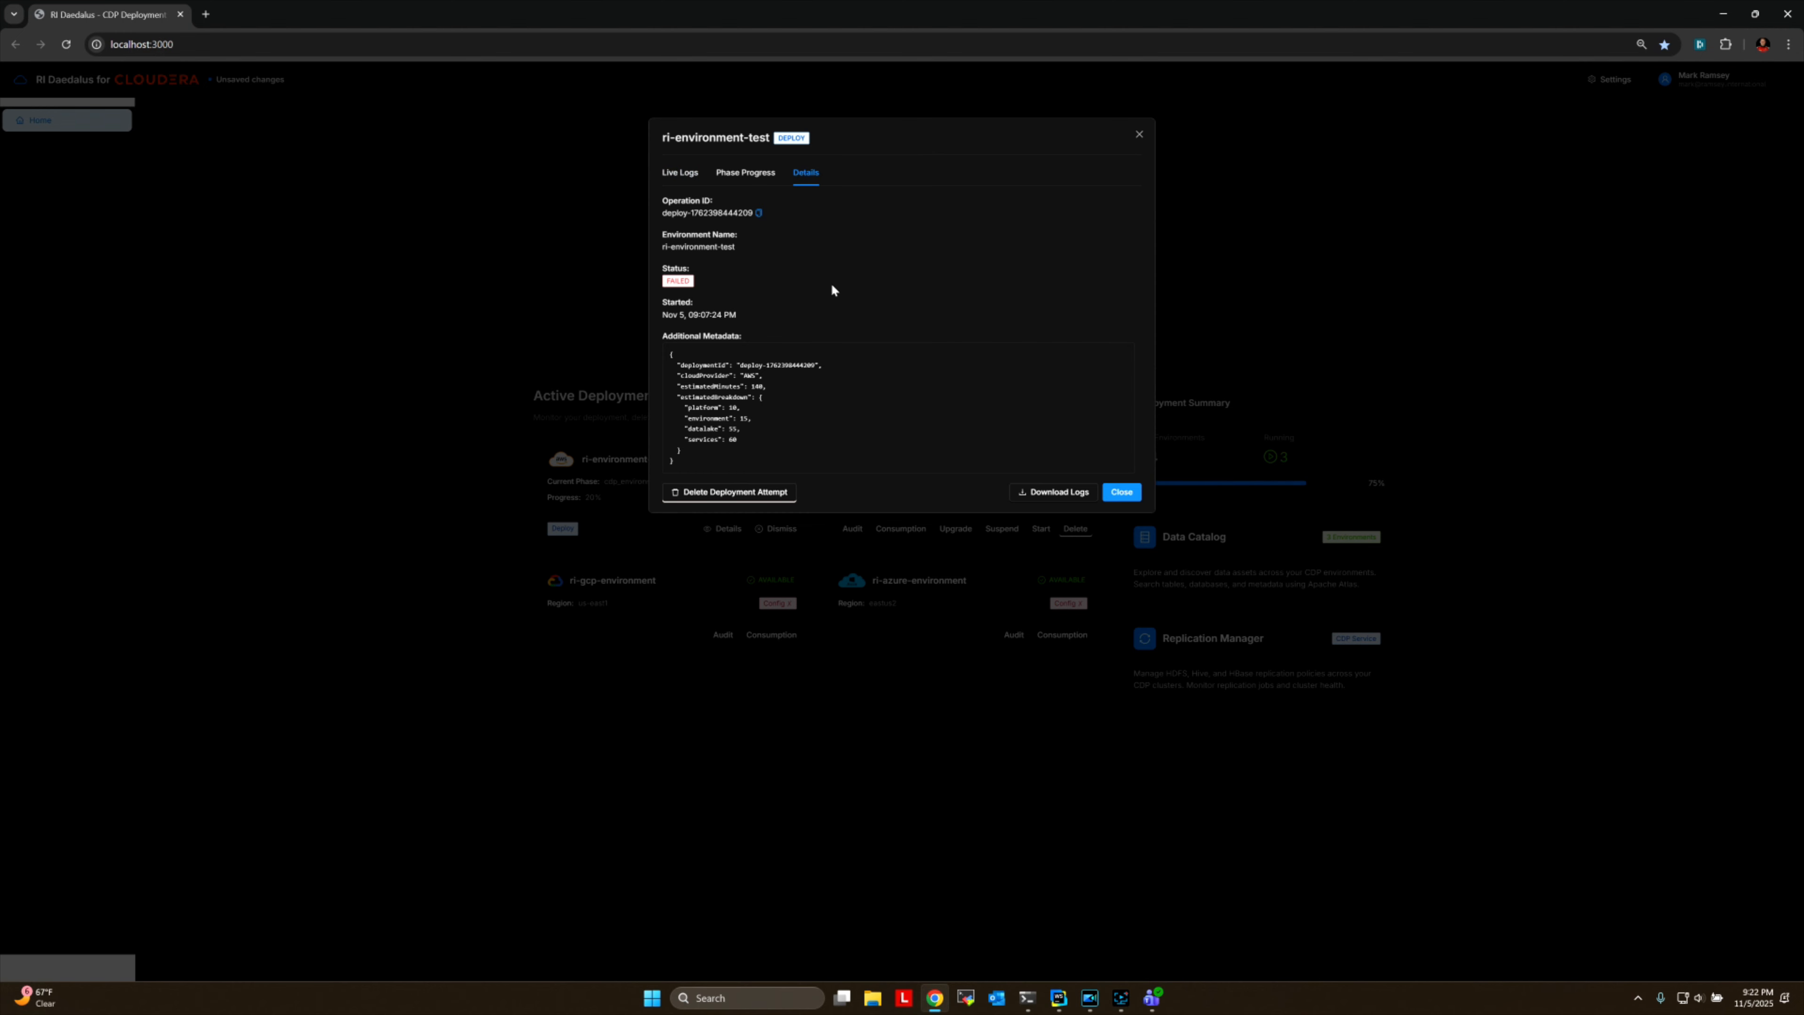
{"action": "left_click", "coordinate": [731, 496]}
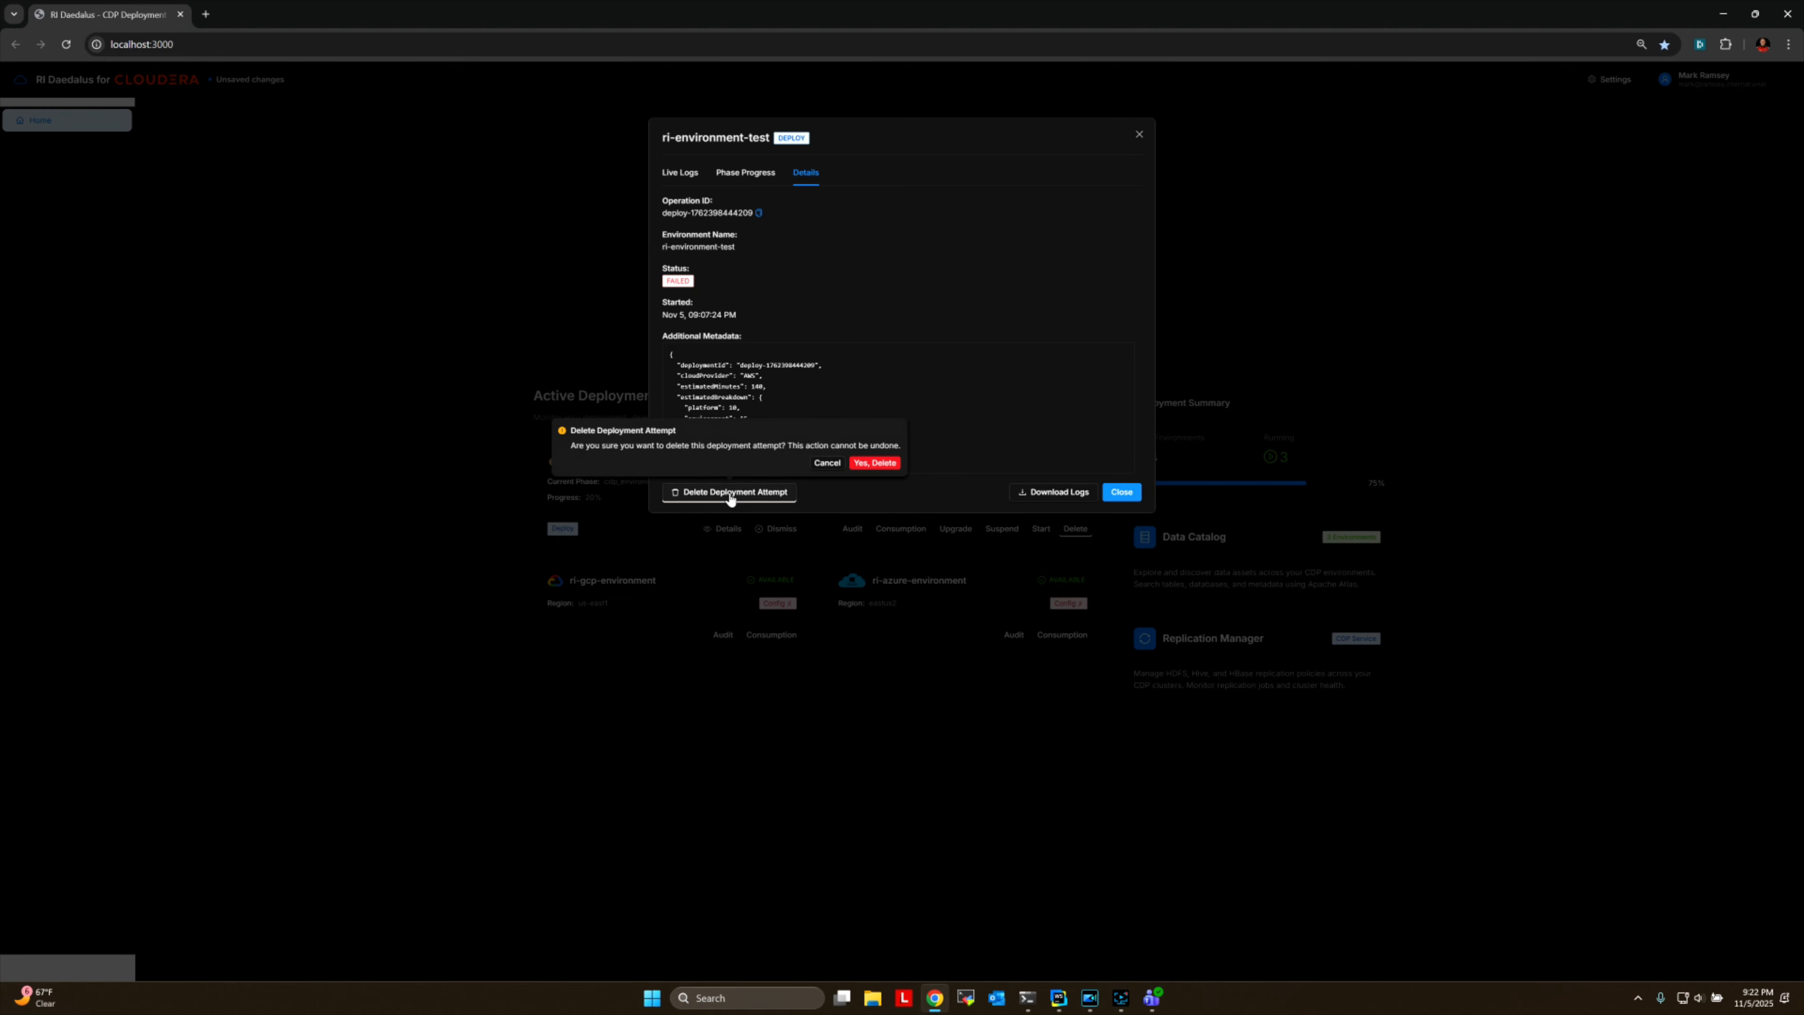
{"action": "left_click", "coordinate": [874, 463]}
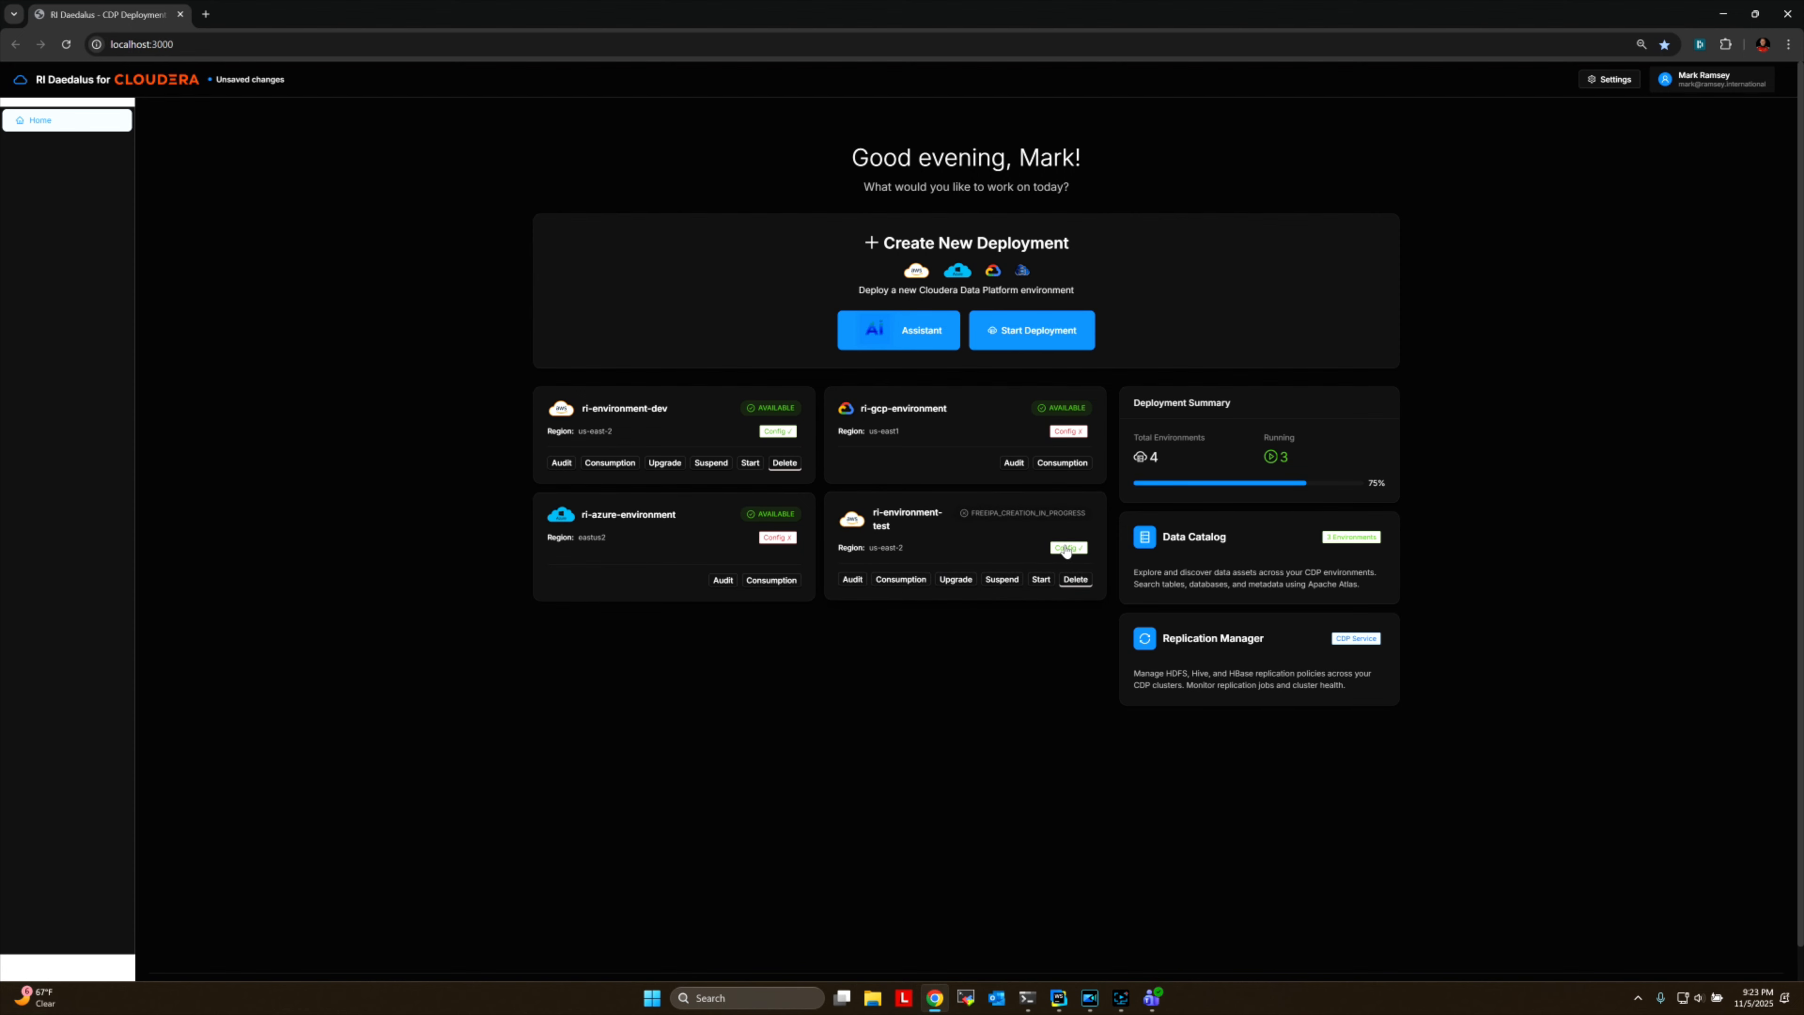
Open the saved ri-environment-test configuration for editing and advance through all its sections unchanged to the Configuration Summary.
{"action": "left_click", "coordinate": [983, 540]}
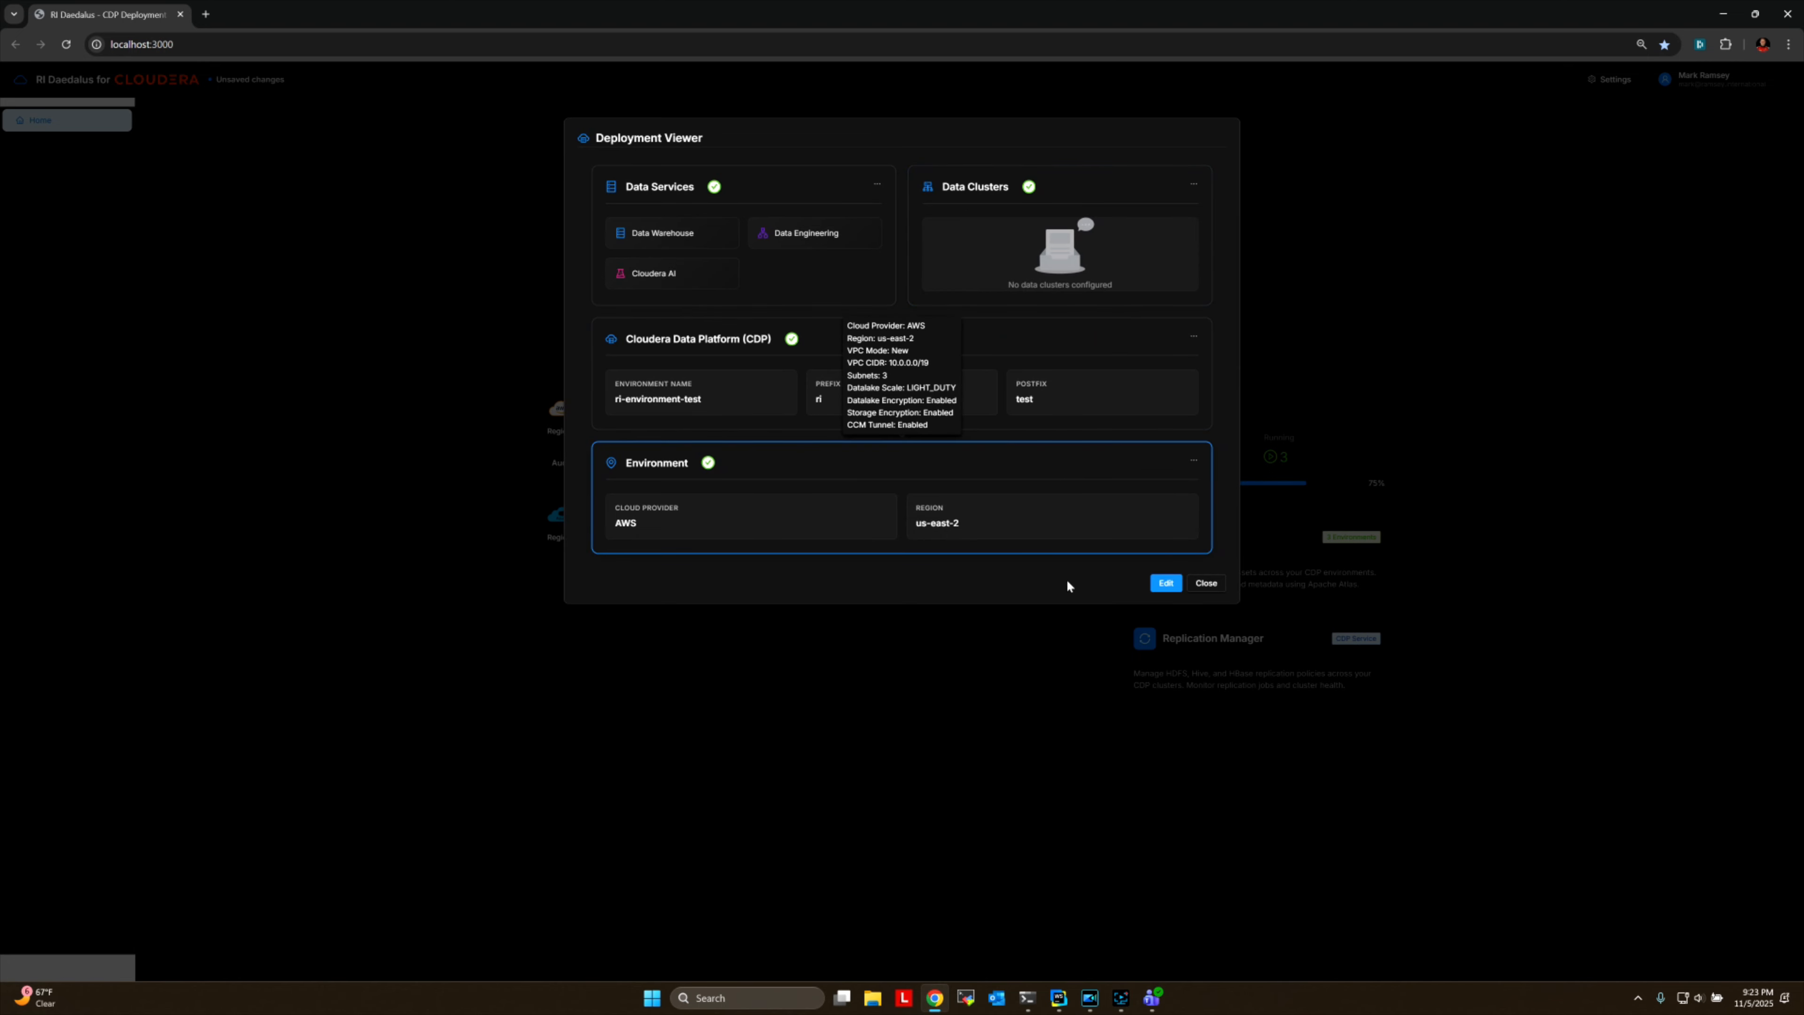
{"action": "left_click", "coordinate": [1166, 583]}
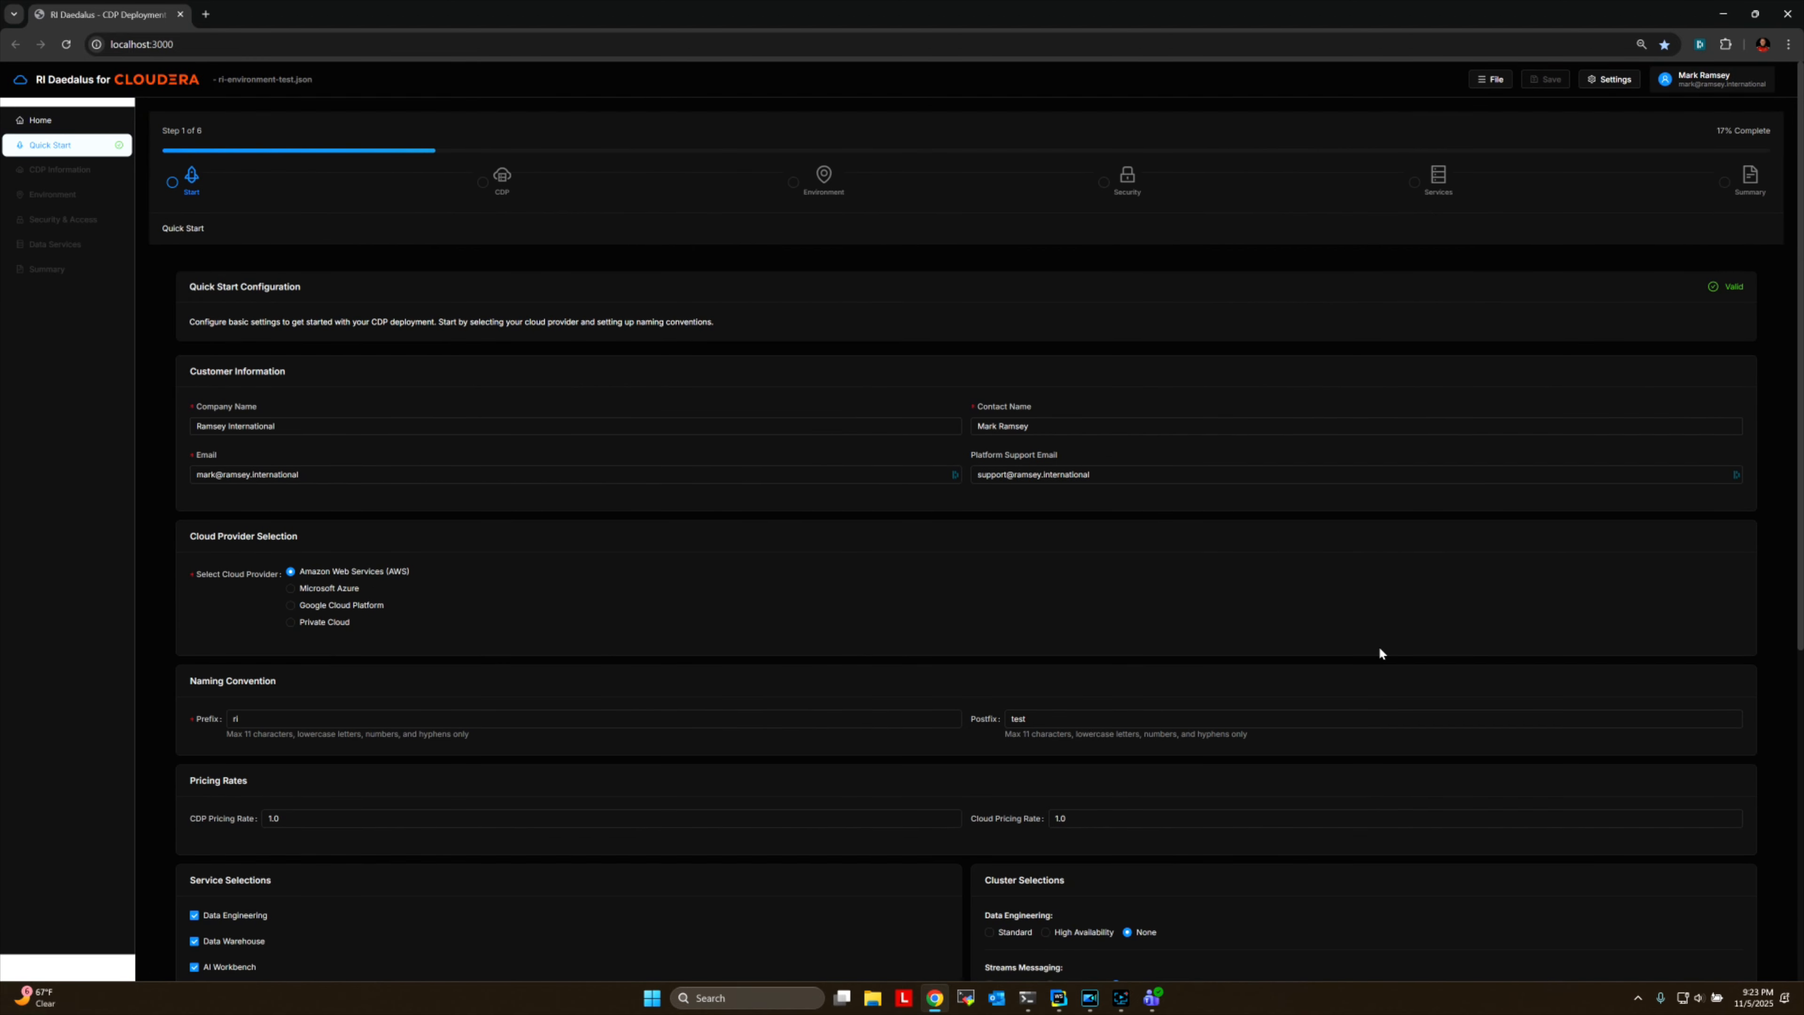
{"action": "scroll", "coordinate": [1379, 649], "scroll_direction": "down", "scroll_amount": 6}
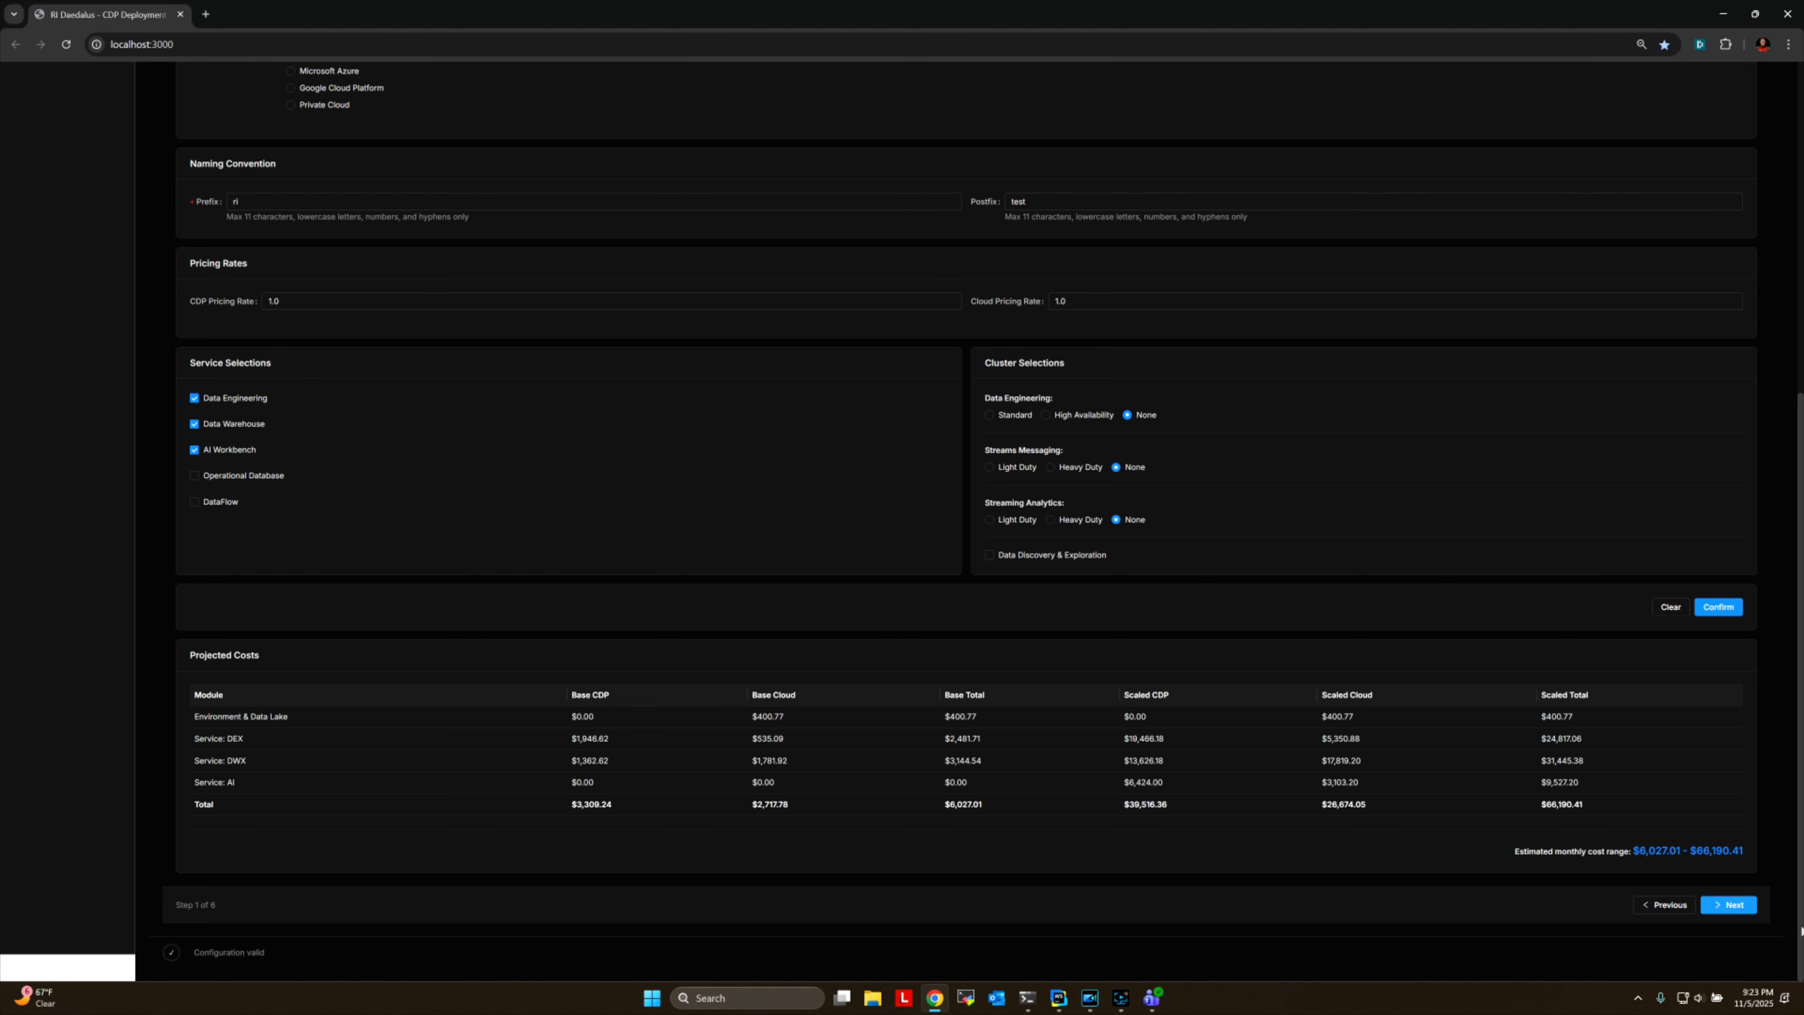
{"action": "left_click", "coordinate": [1738, 905]}
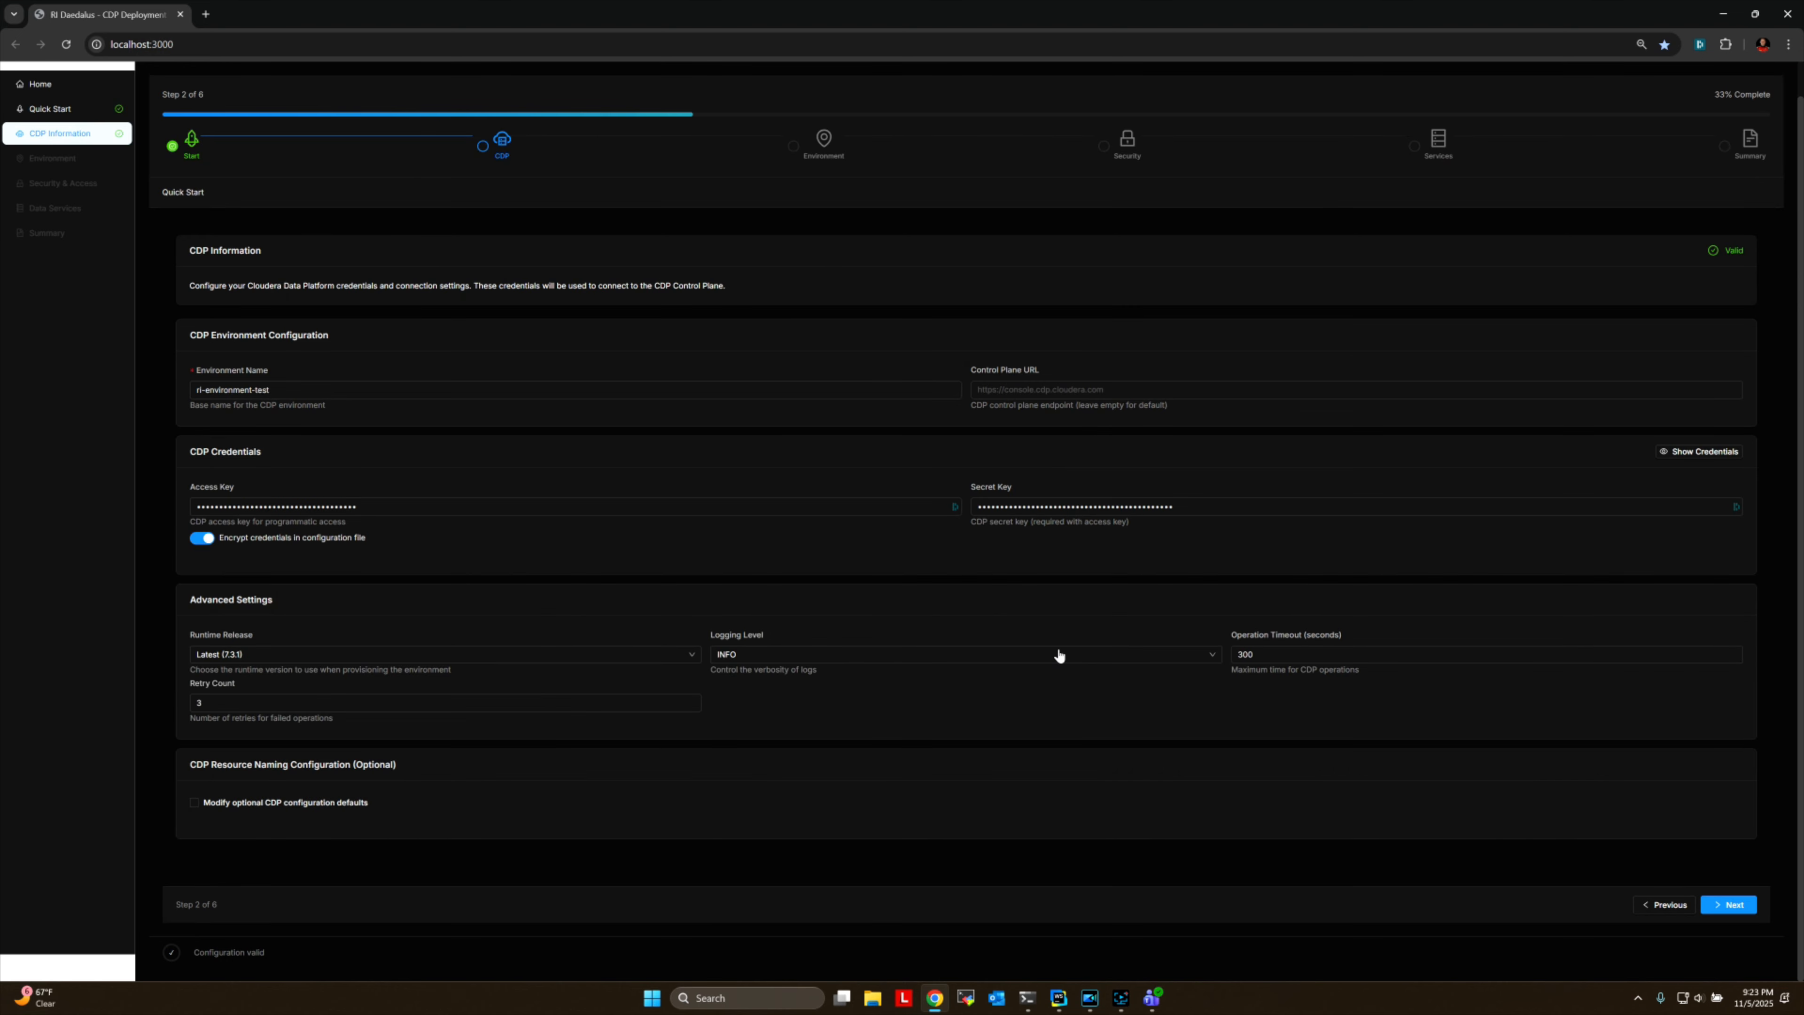
{"action": "left_click", "coordinate": [1730, 905]}
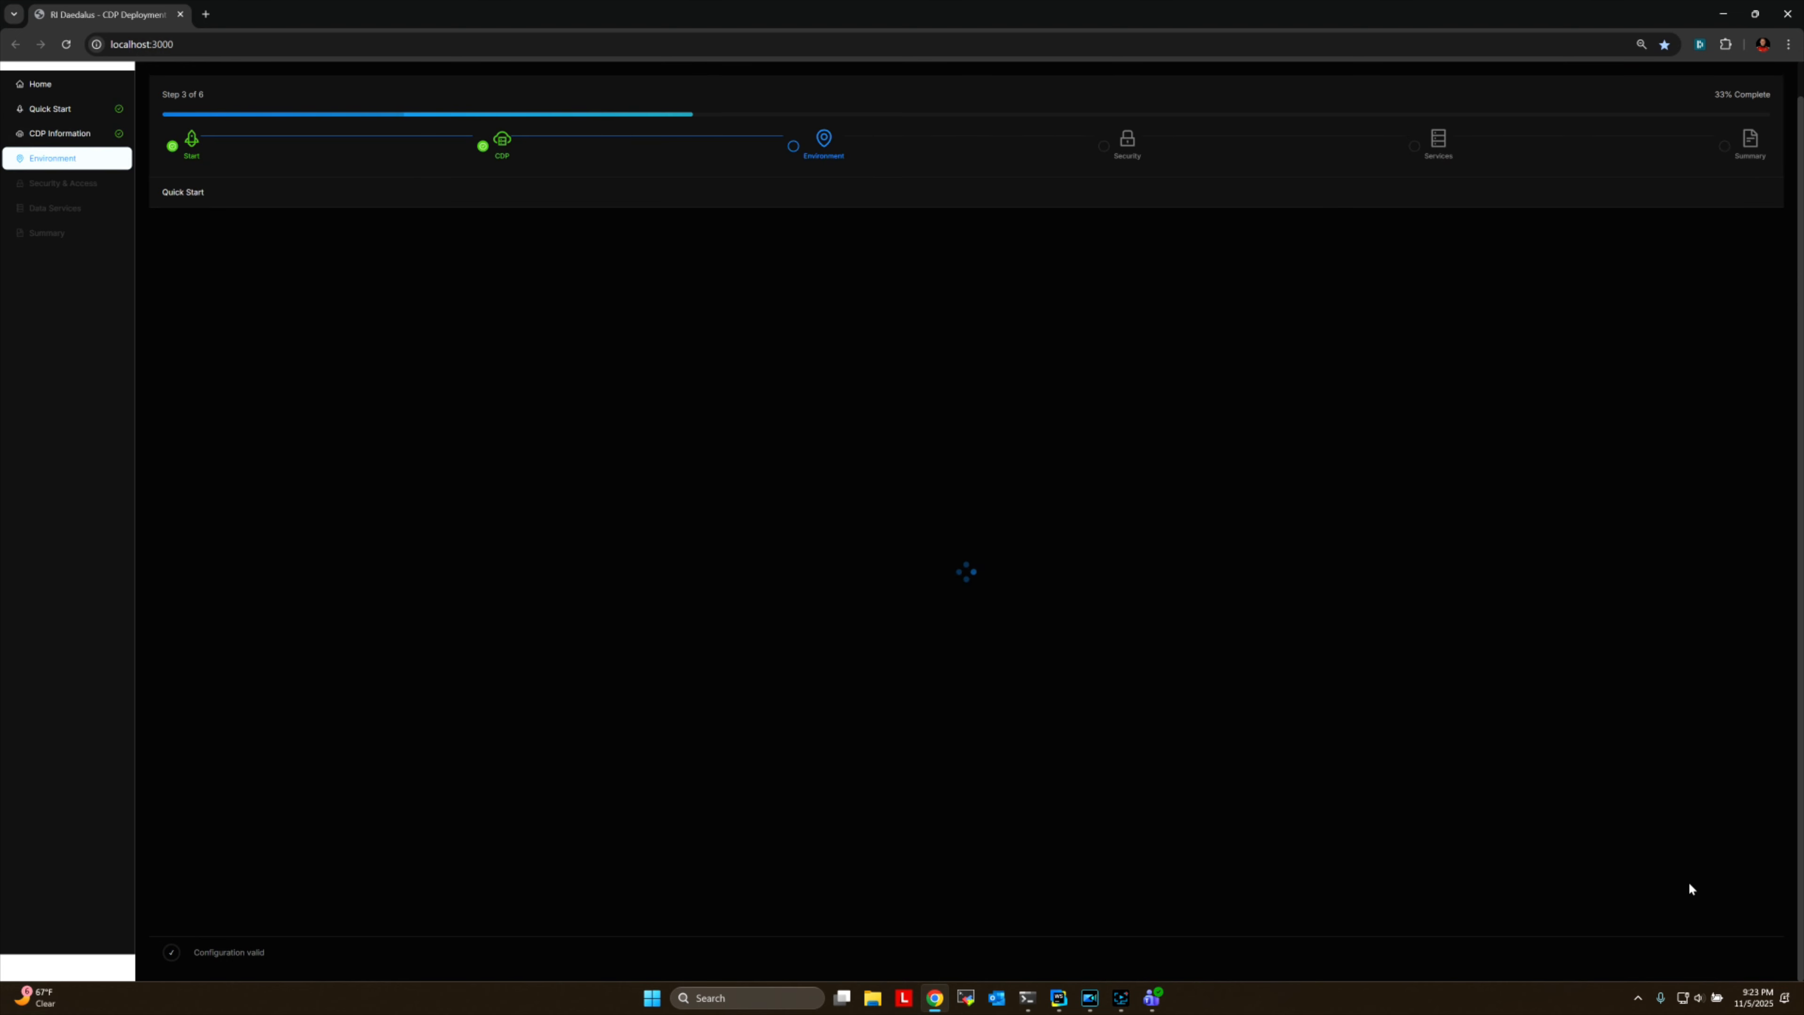
{"action": "scroll", "coordinate": [1603, 797], "scroll_direction": "down", "scroll_amount": 12}
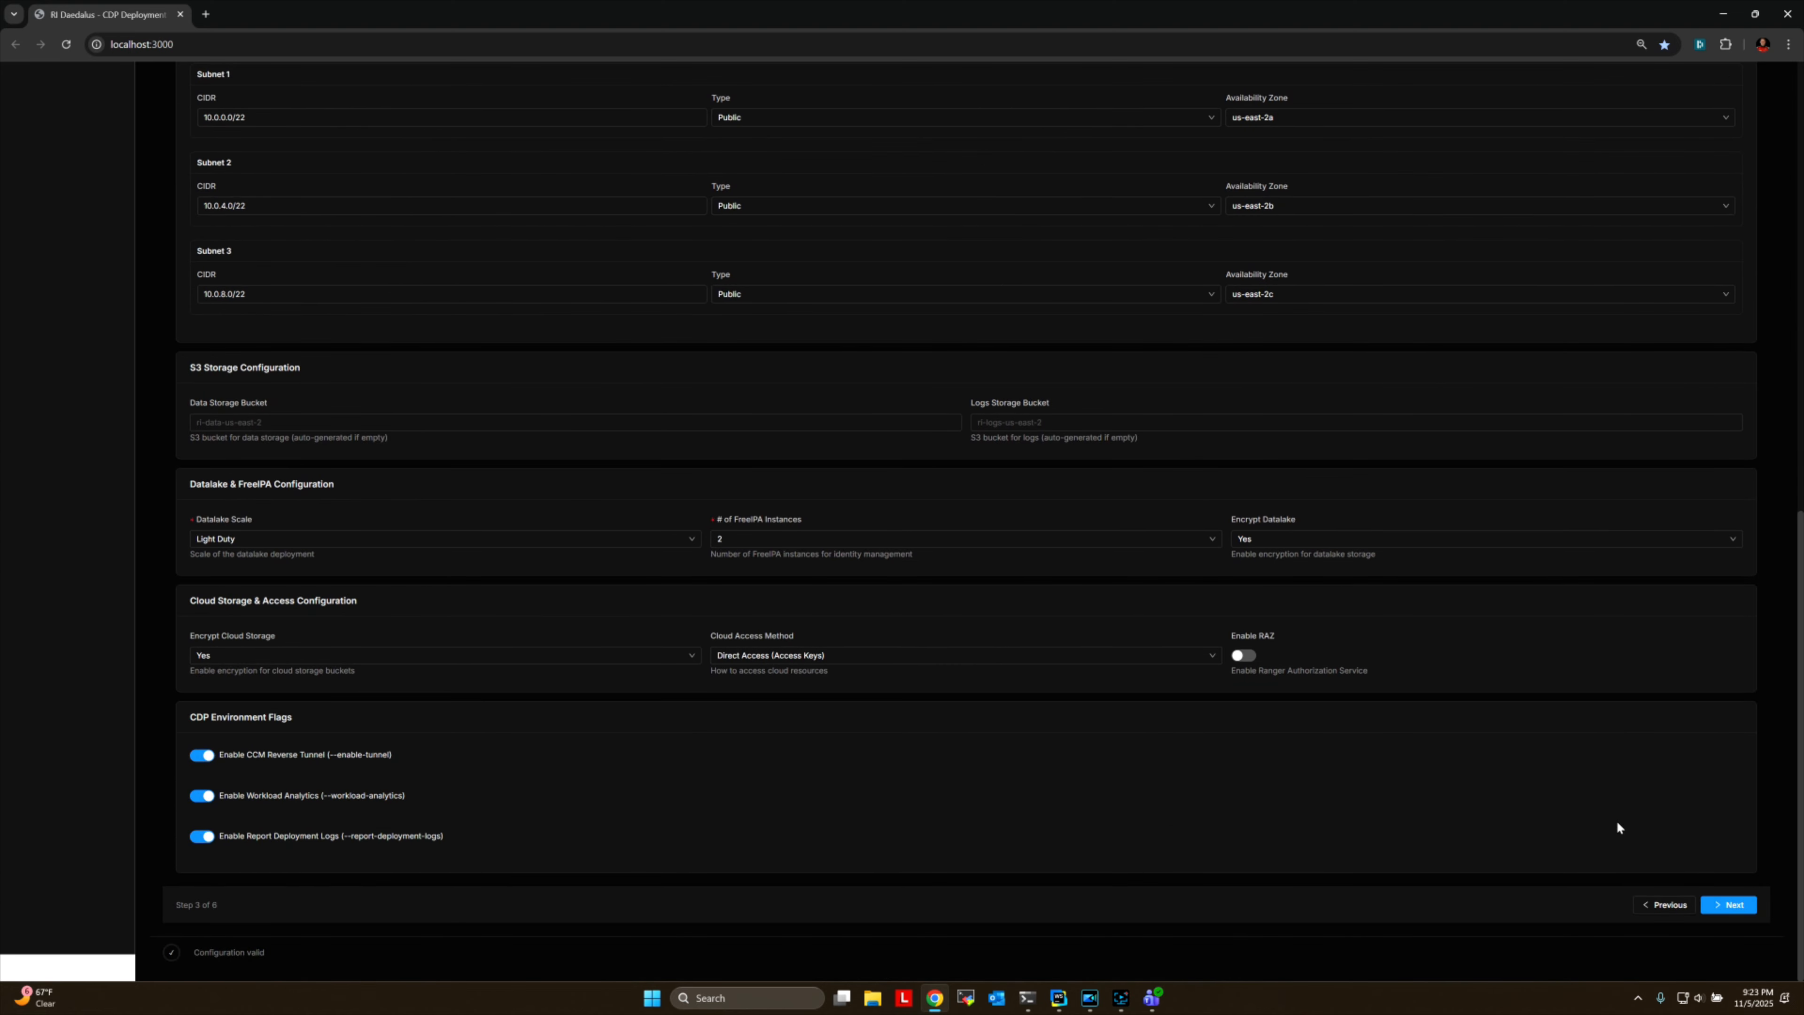
{"action": "left_click", "coordinate": [1744, 910]}
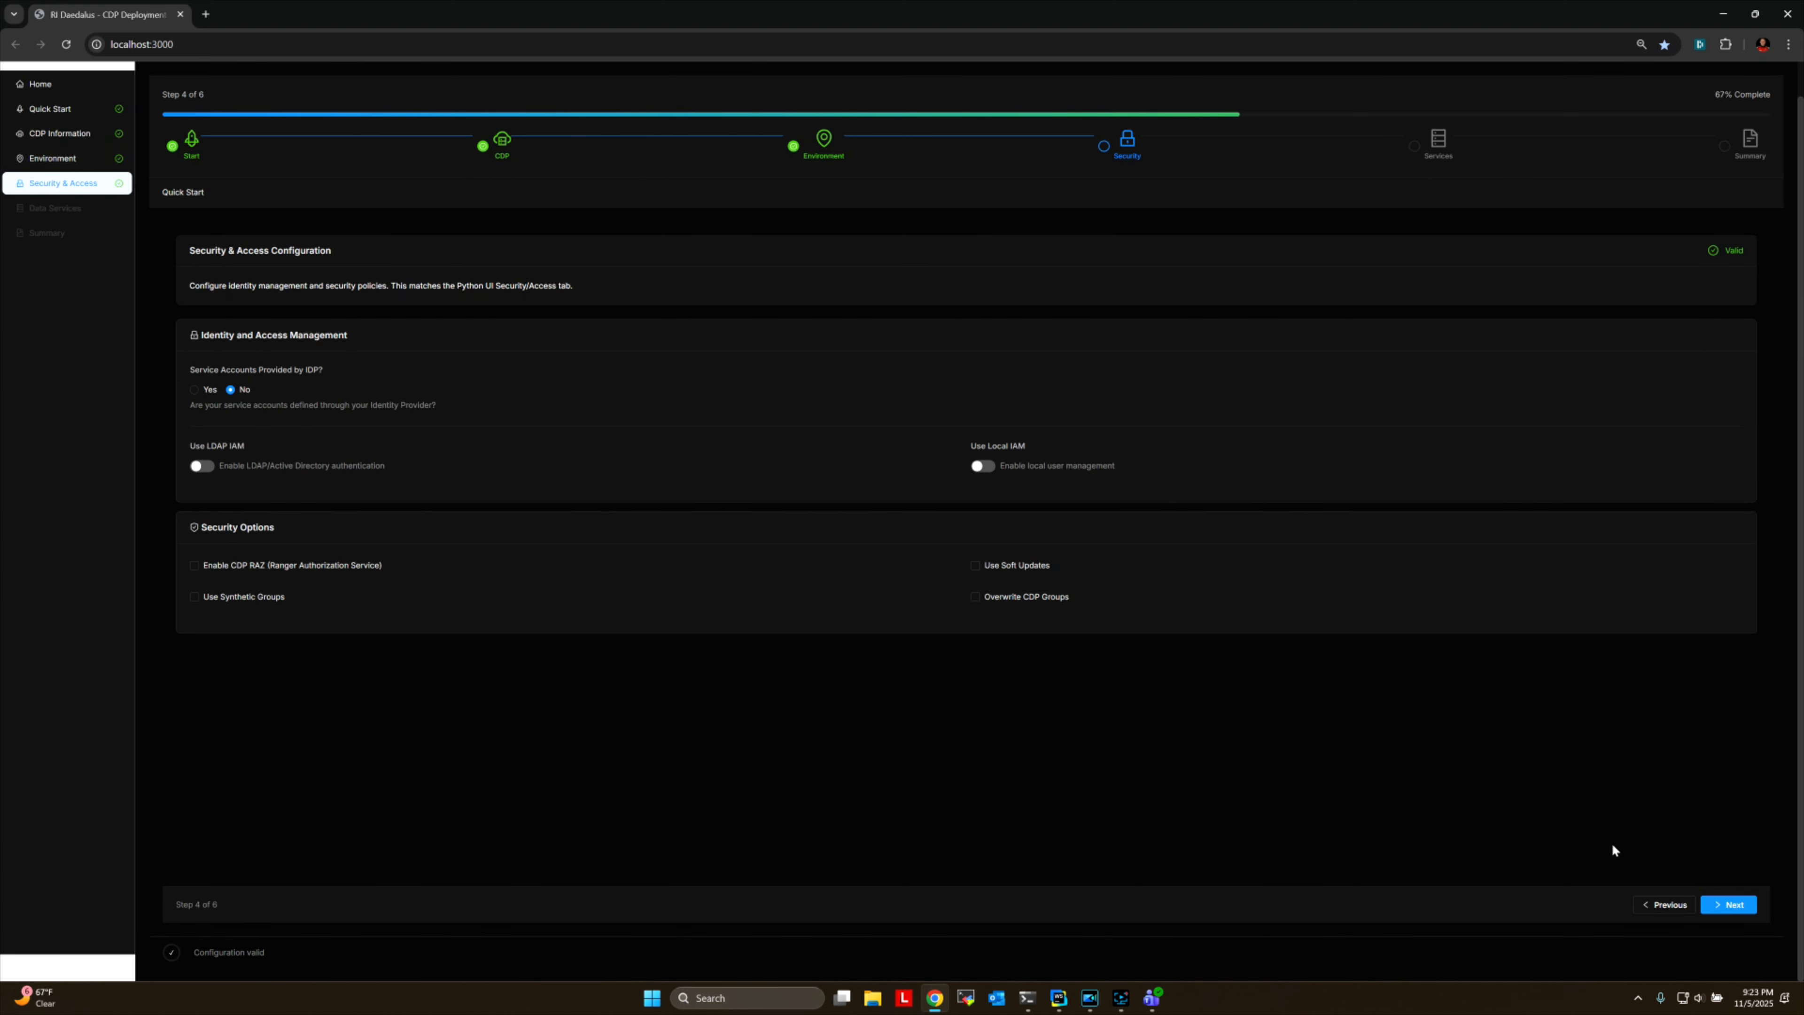
{"action": "left_click", "coordinate": [1729, 905]}
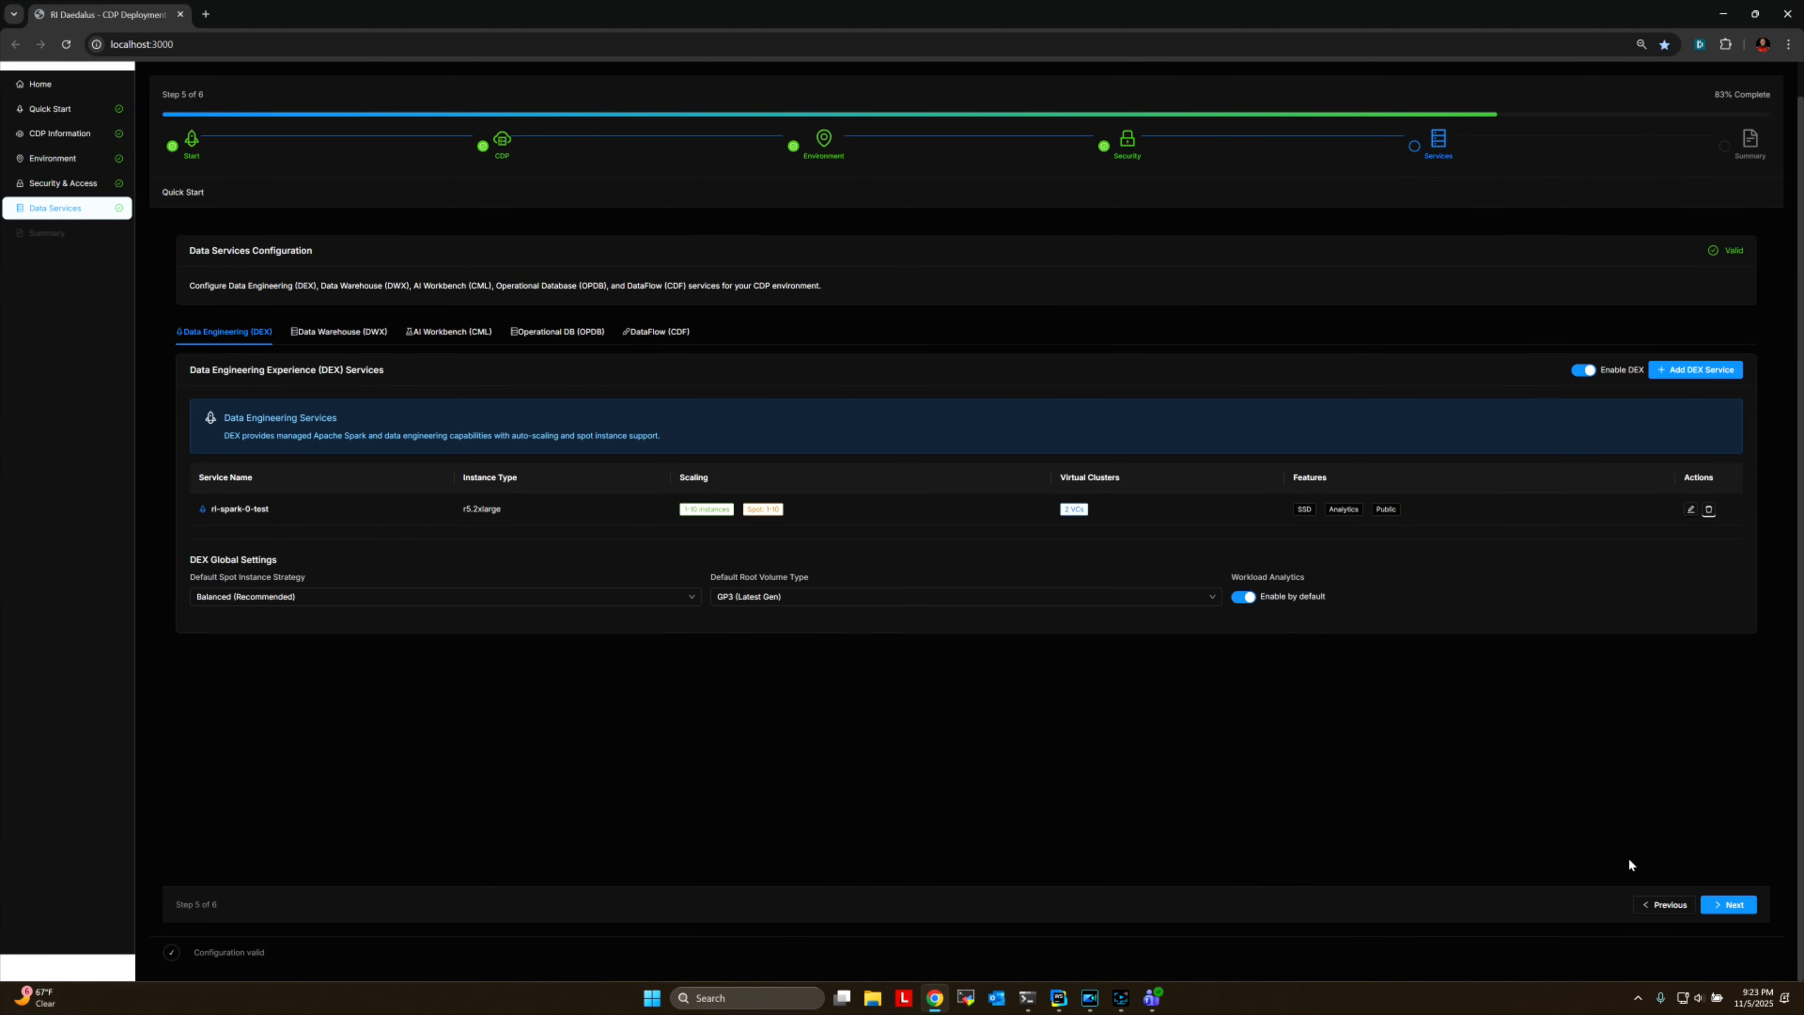
{"action": "left_click", "coordinate": [1728, 905]}
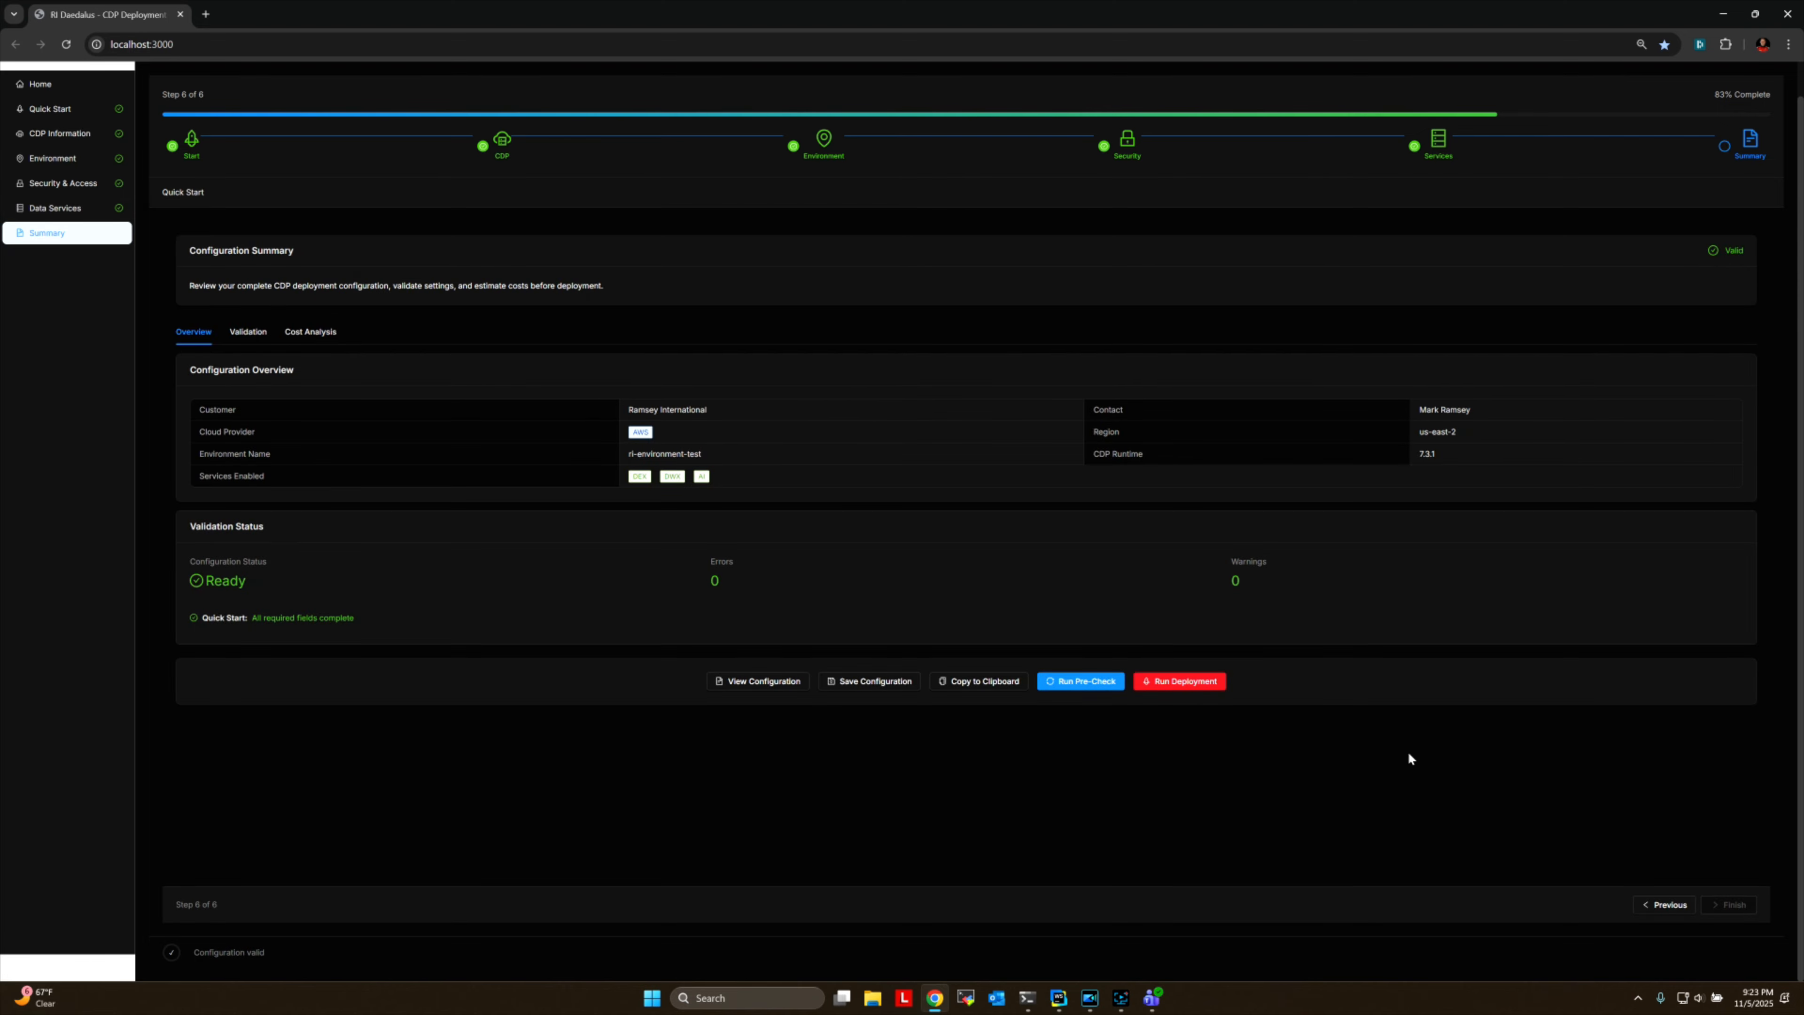
Start the ri-environment-test deployment again and review its live logs, including the earlier entries.
{"action": "left_click", "coordinate": [1174, 683]}
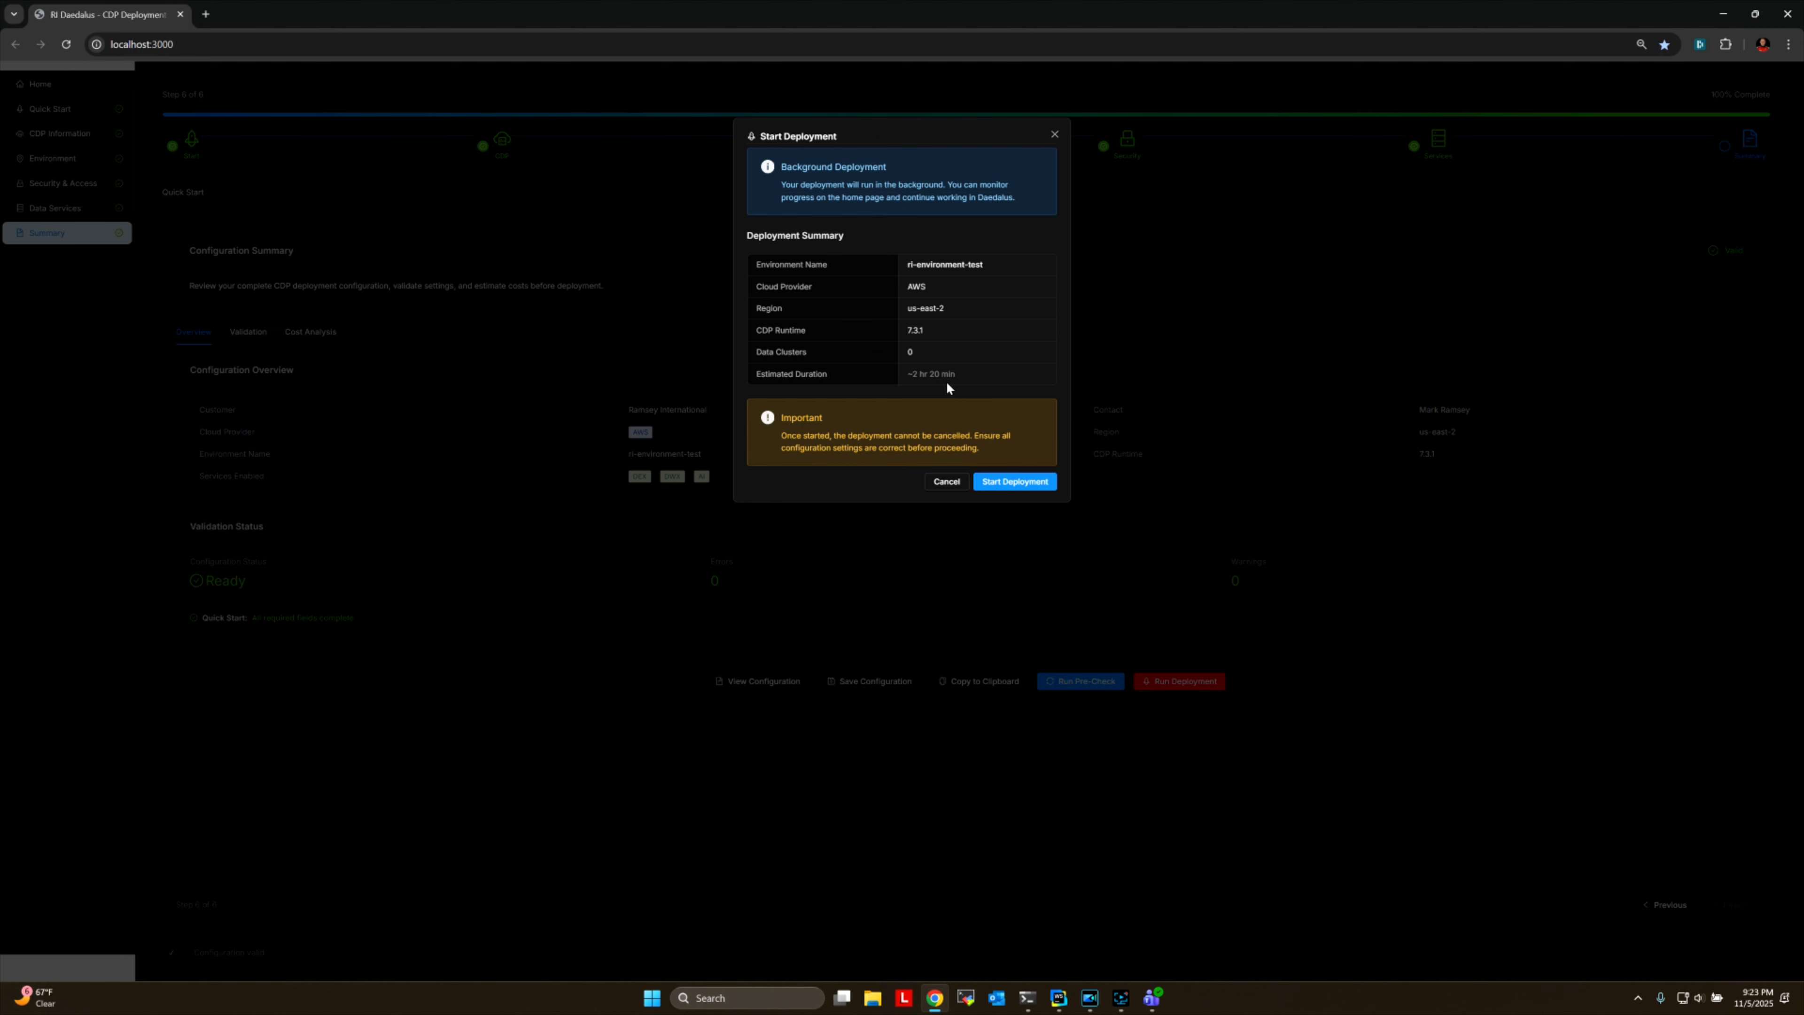
{"action": "left_click", "coordinate": [1008, 482]}
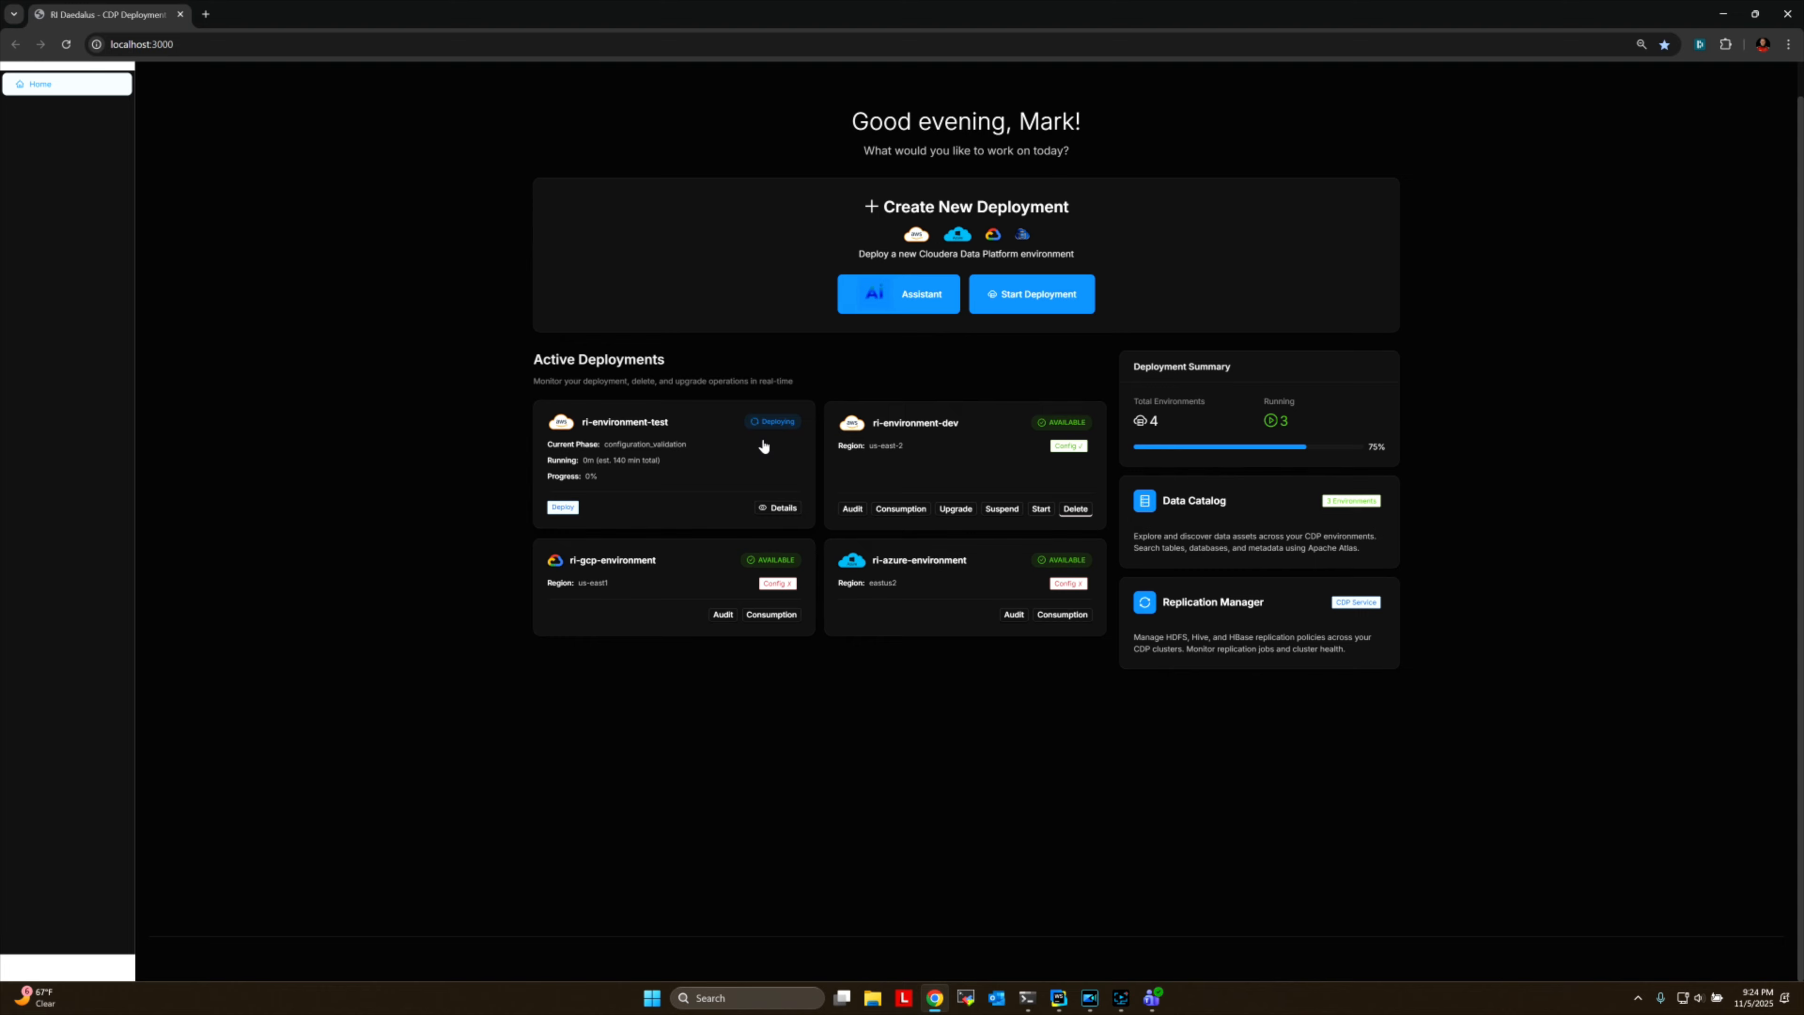
{"action": "left_click", "coordinate": [779, 508]}
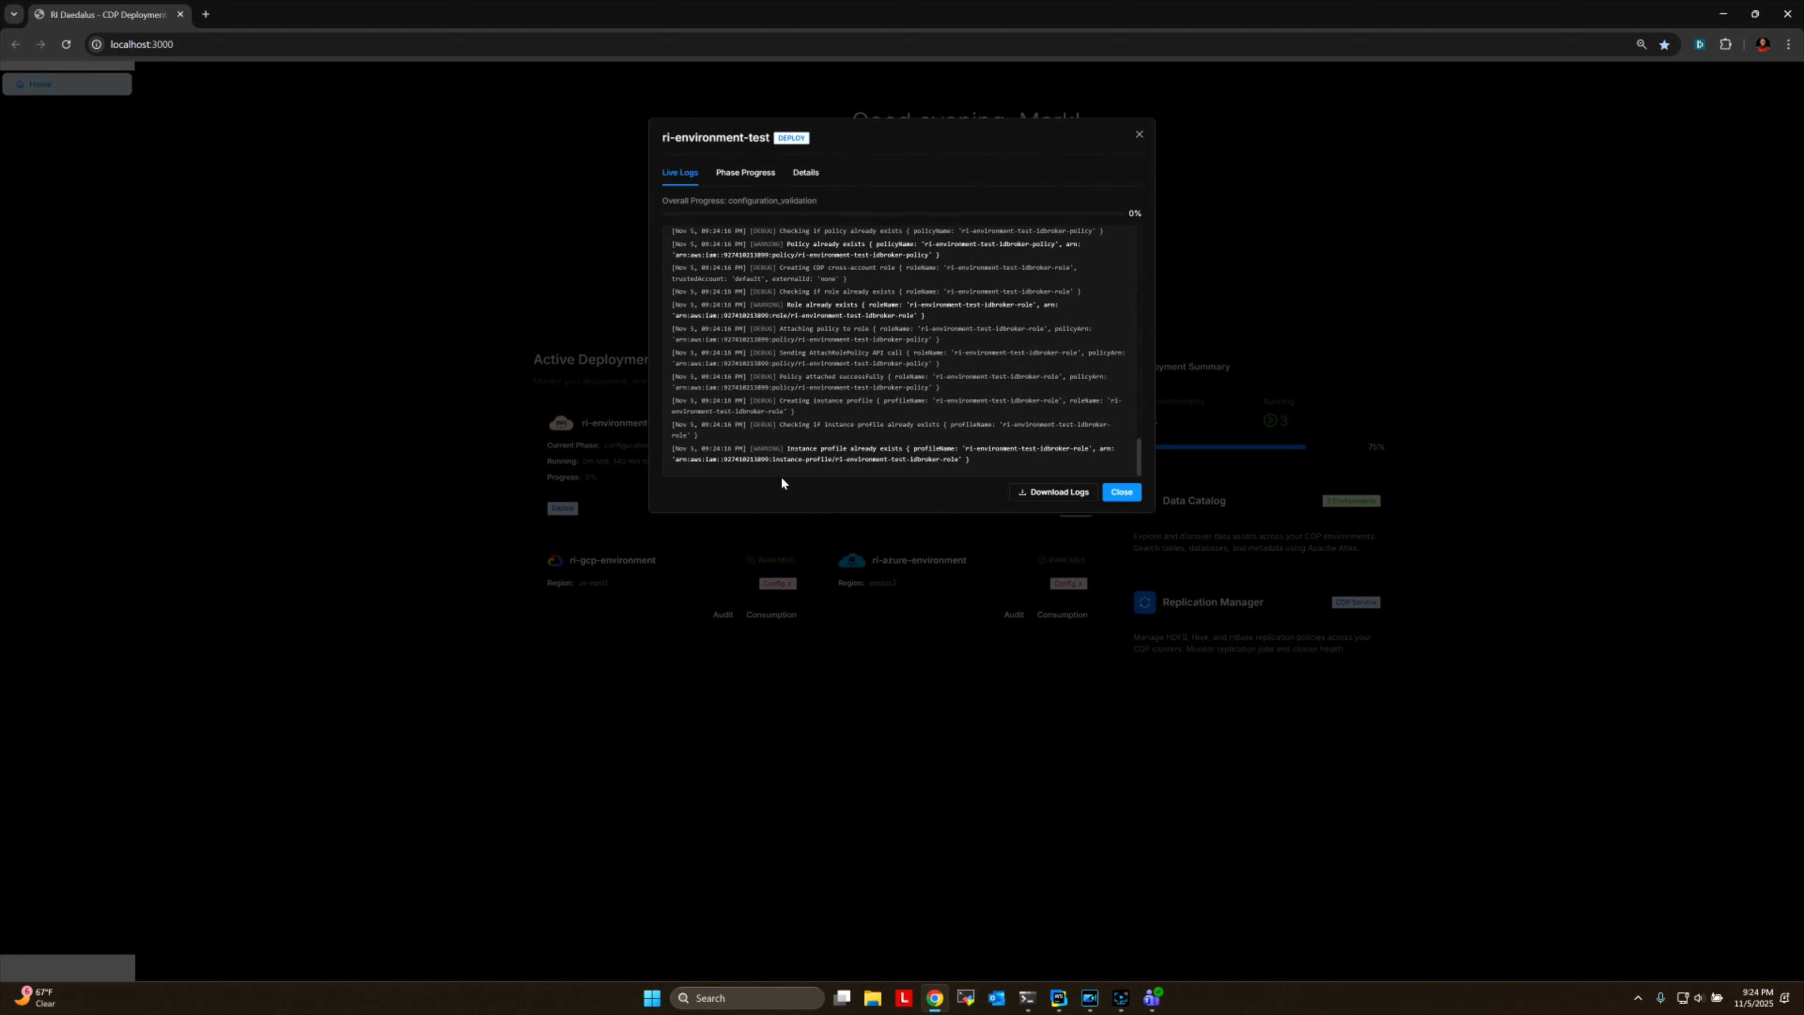
{"action": "scroll", "coordinate": [878, 344], "scroll_direction": "up", "scroll_amount": 5}
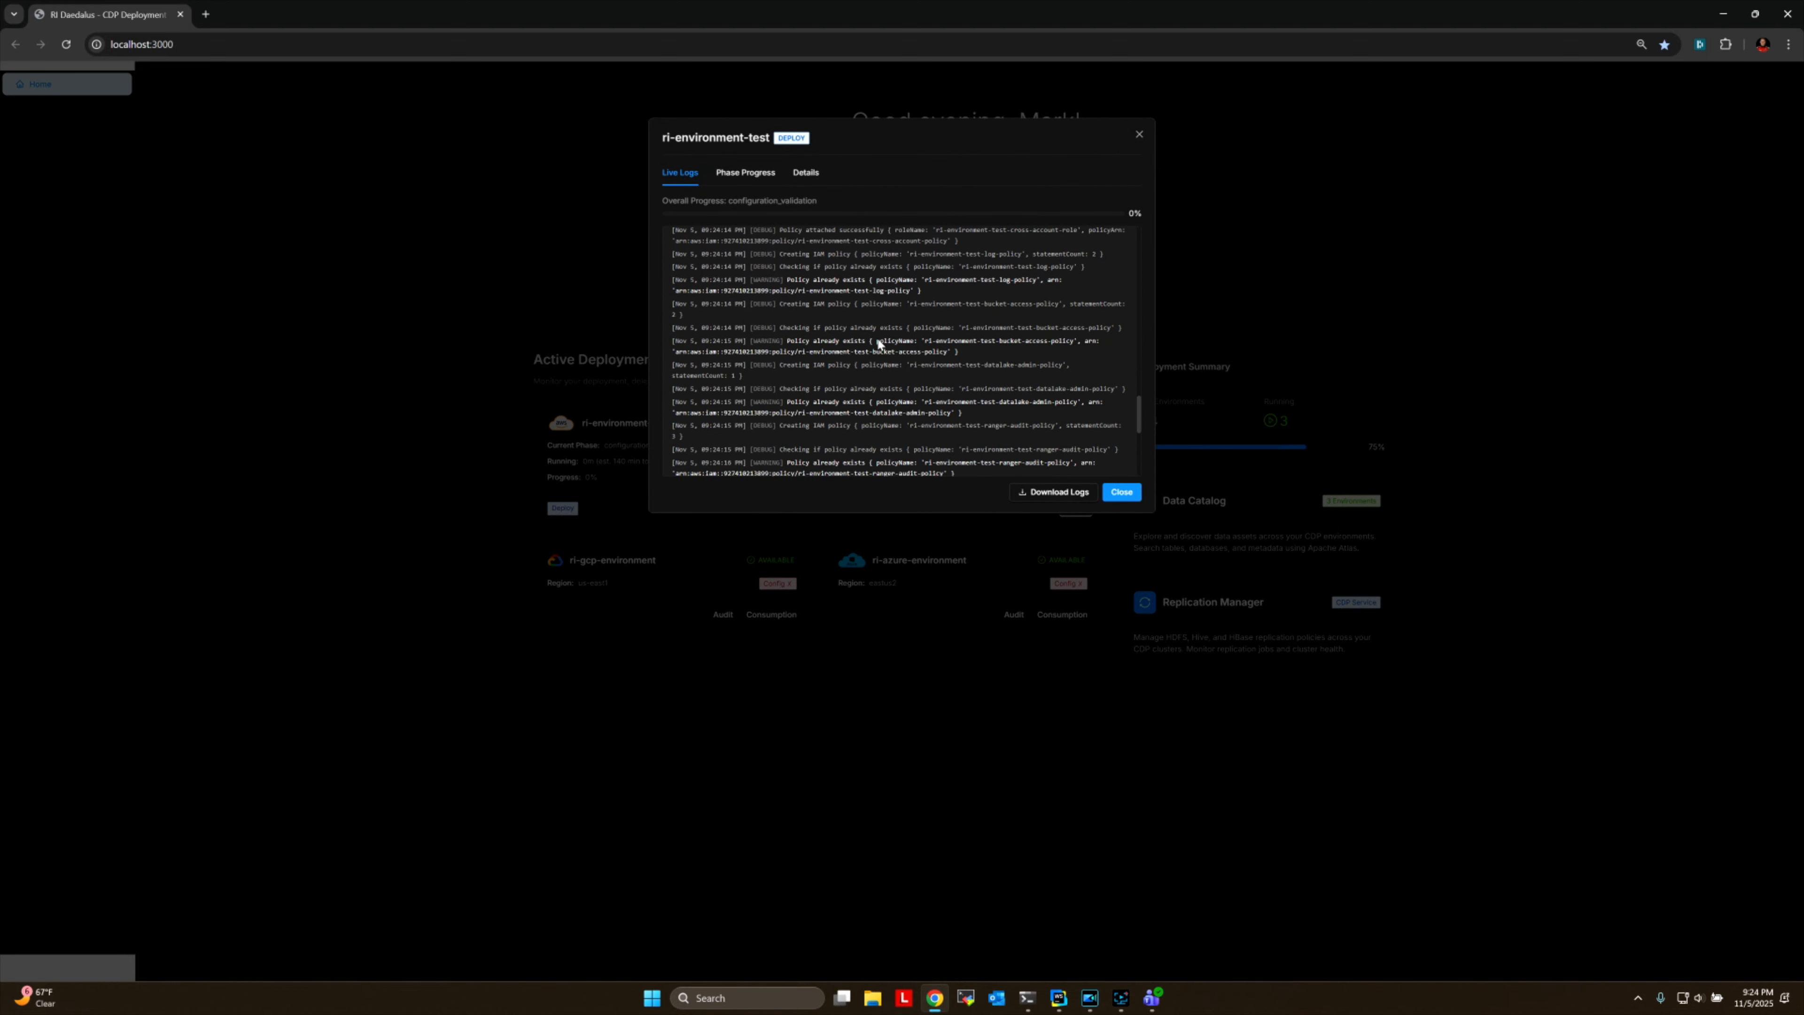
{"action": "scroll", "coordinate": [907, 351], "scroll_direction": "up", "scroll_amount": 5}
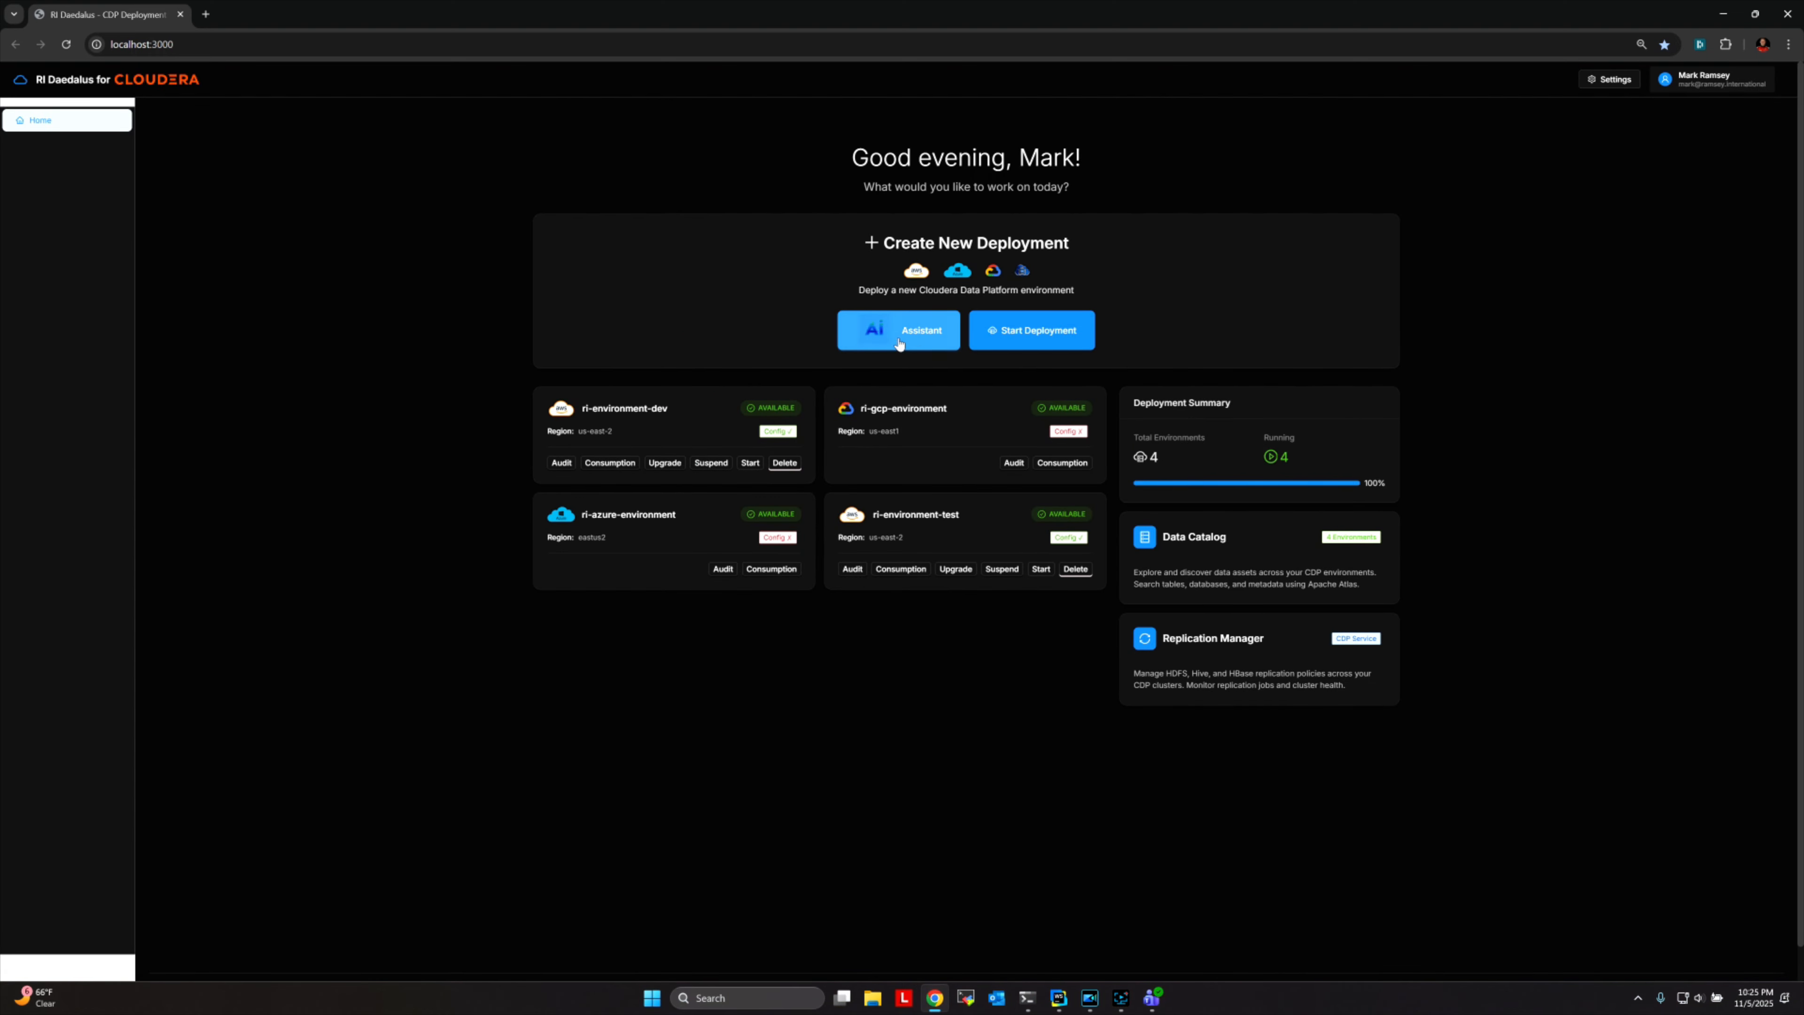
Open the AI-guided configuration setup and enter "I want a production level platform that will support 5000 daily Spark jobs with 30% long running".
{"action": "left_click", "coordinate": [913, 334]}
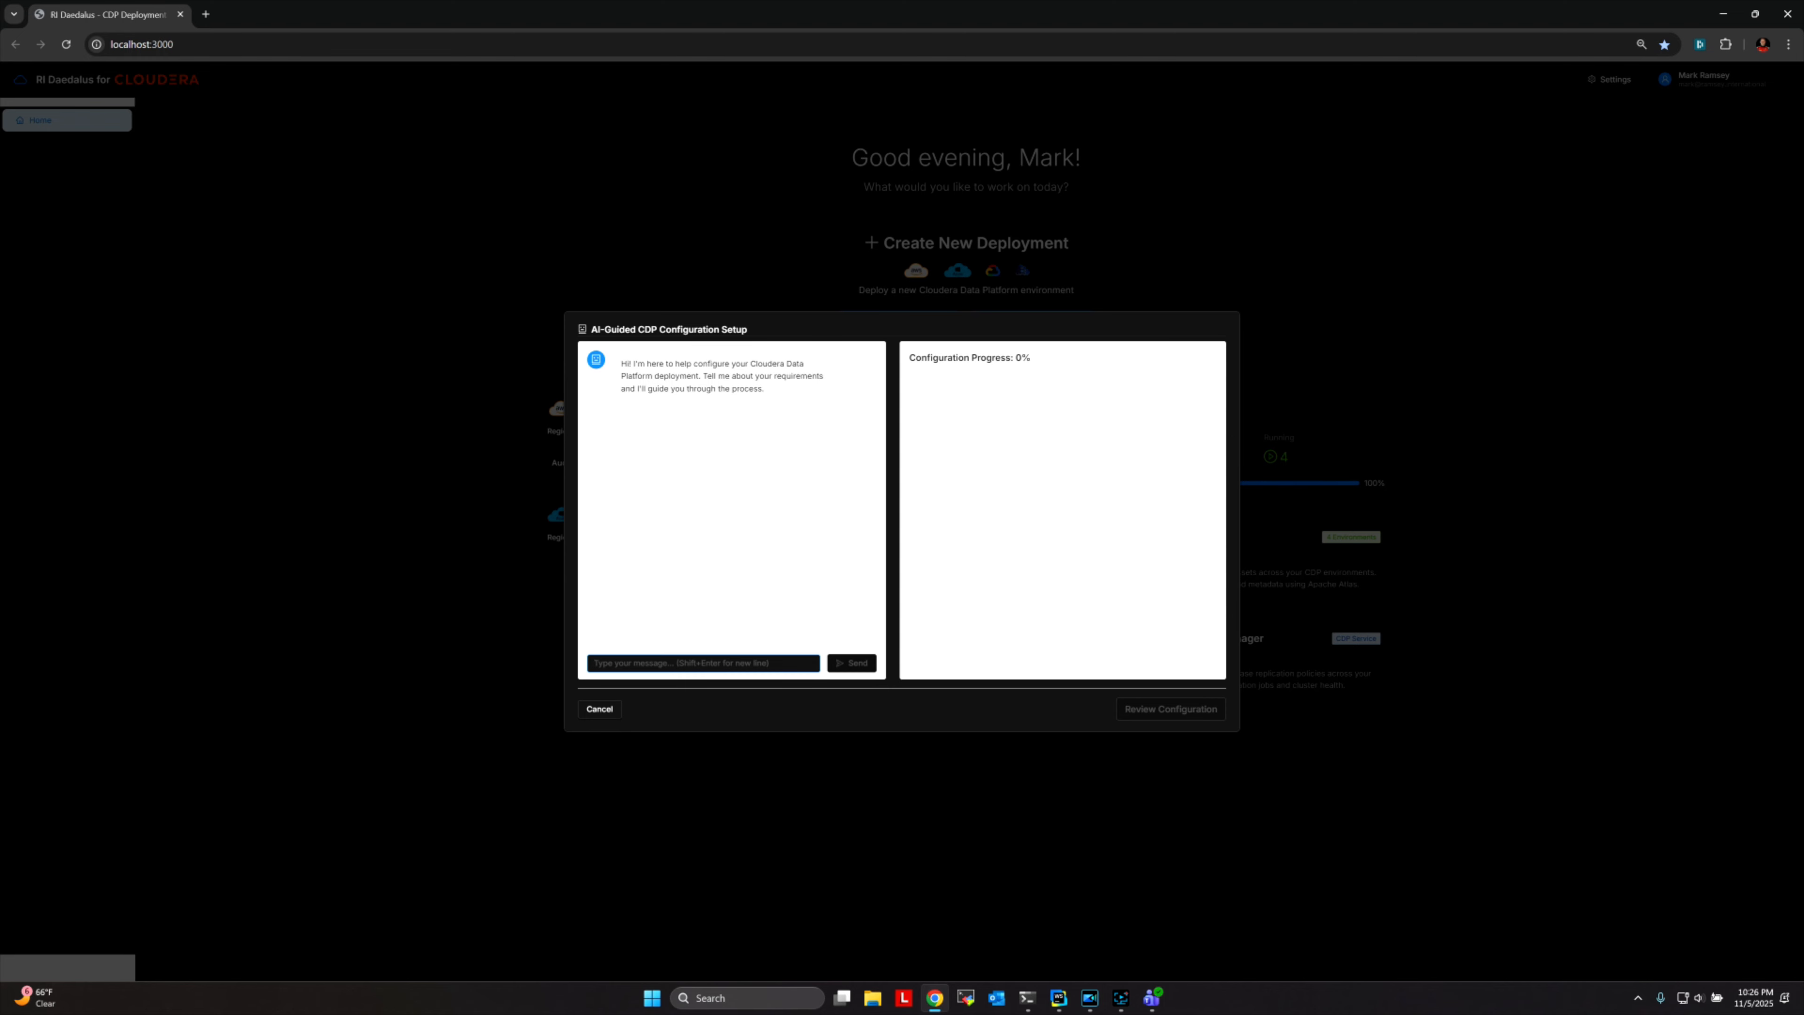
{"action": "type", "text": "I want a pr"}
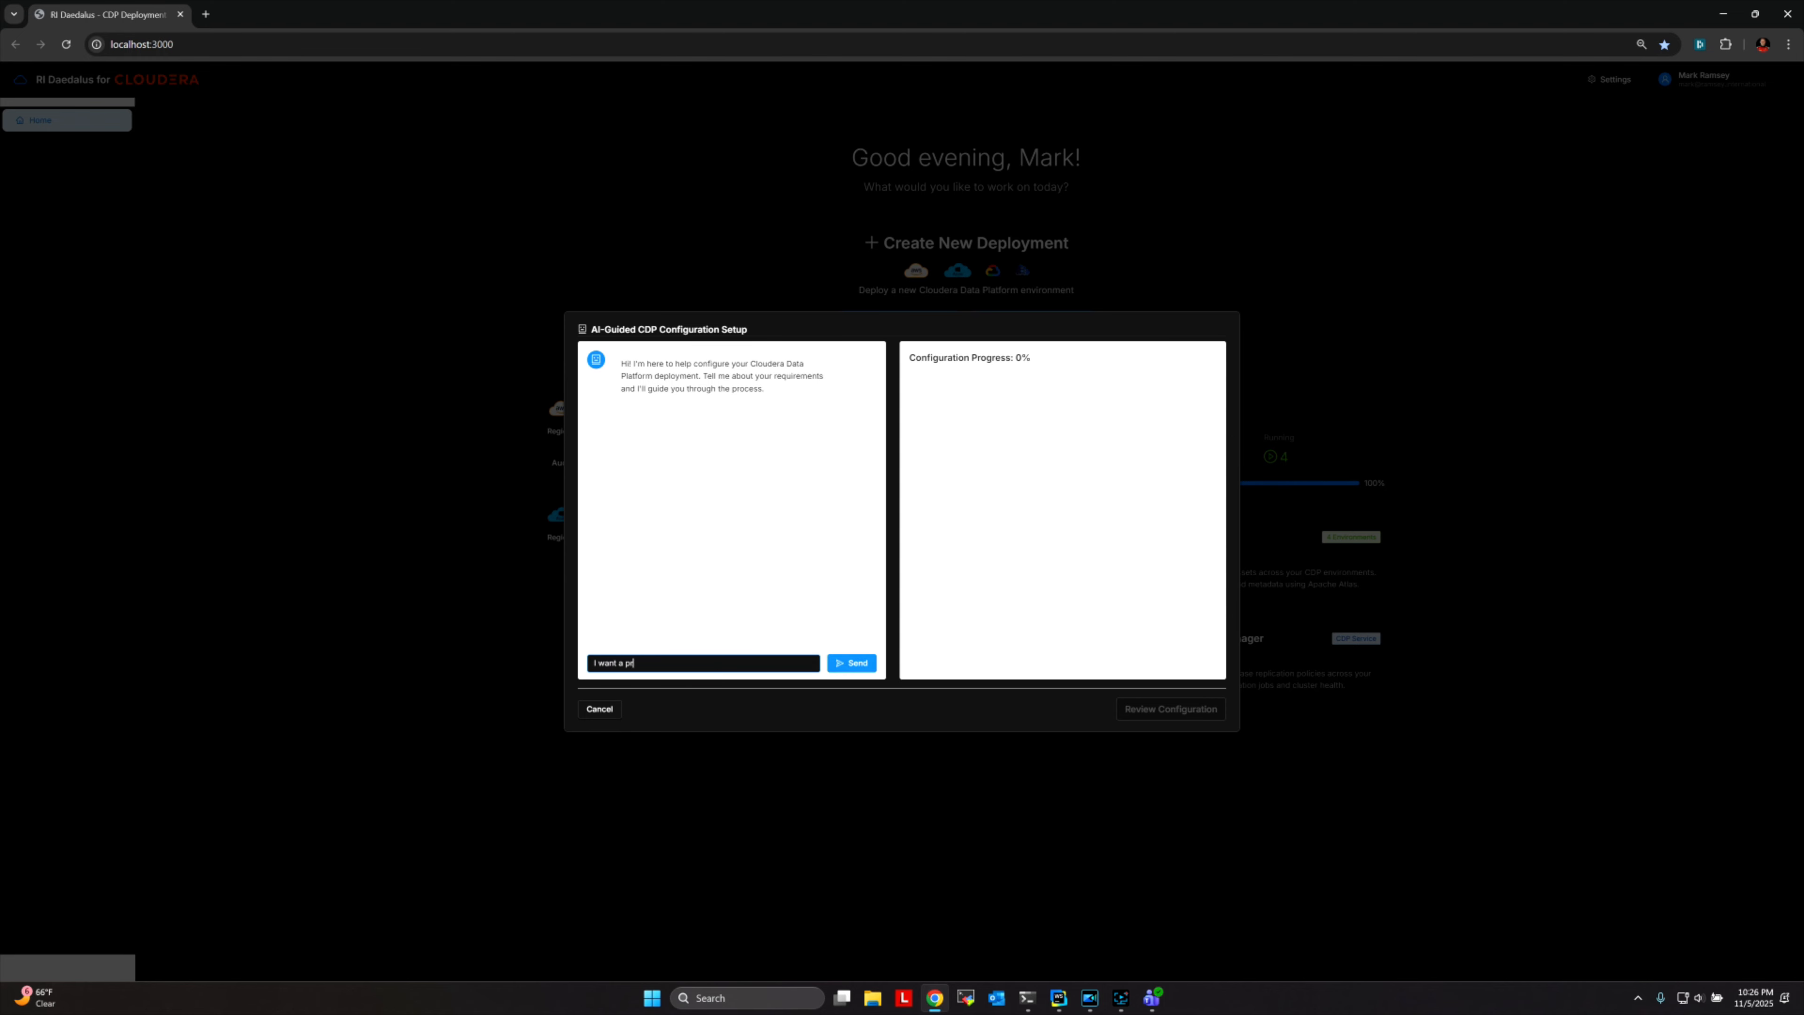
{"action": "type", "text": "oduction level platform that will support 5000 daily Spa"}
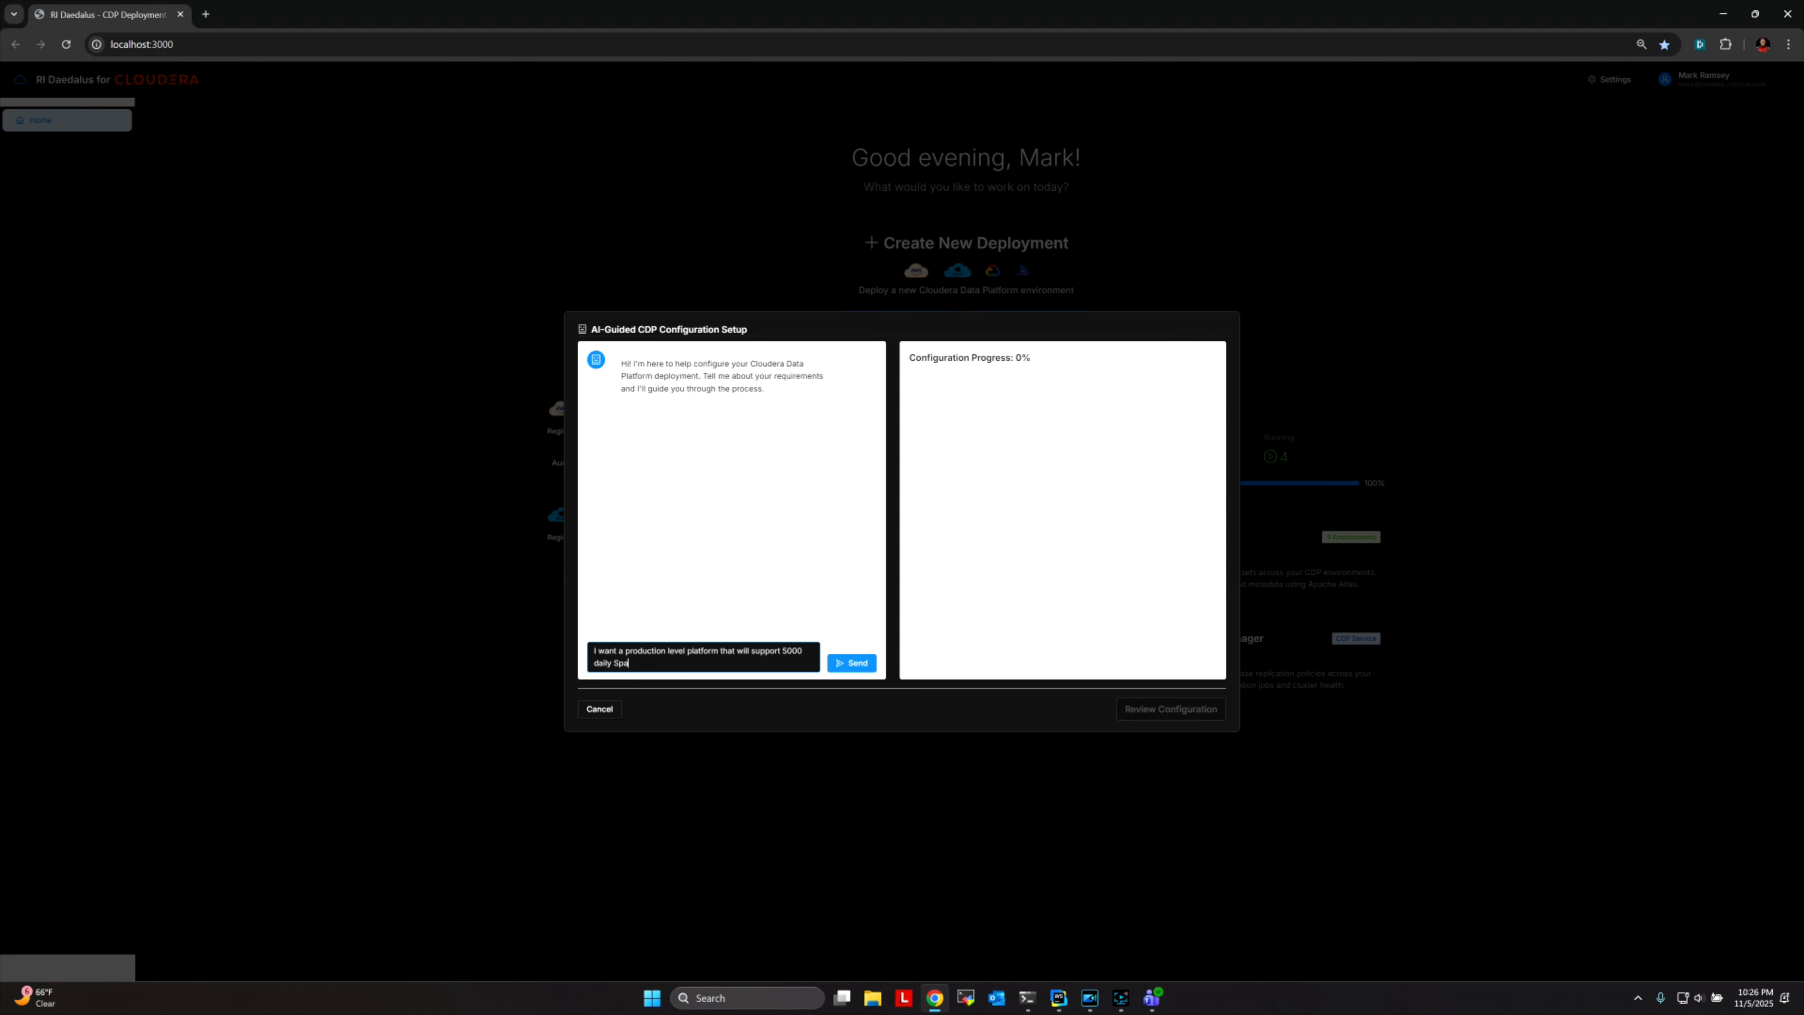
{"action": "type", "text": "rk jobs with 30% long running.  It also needs to support an Impala data war"}
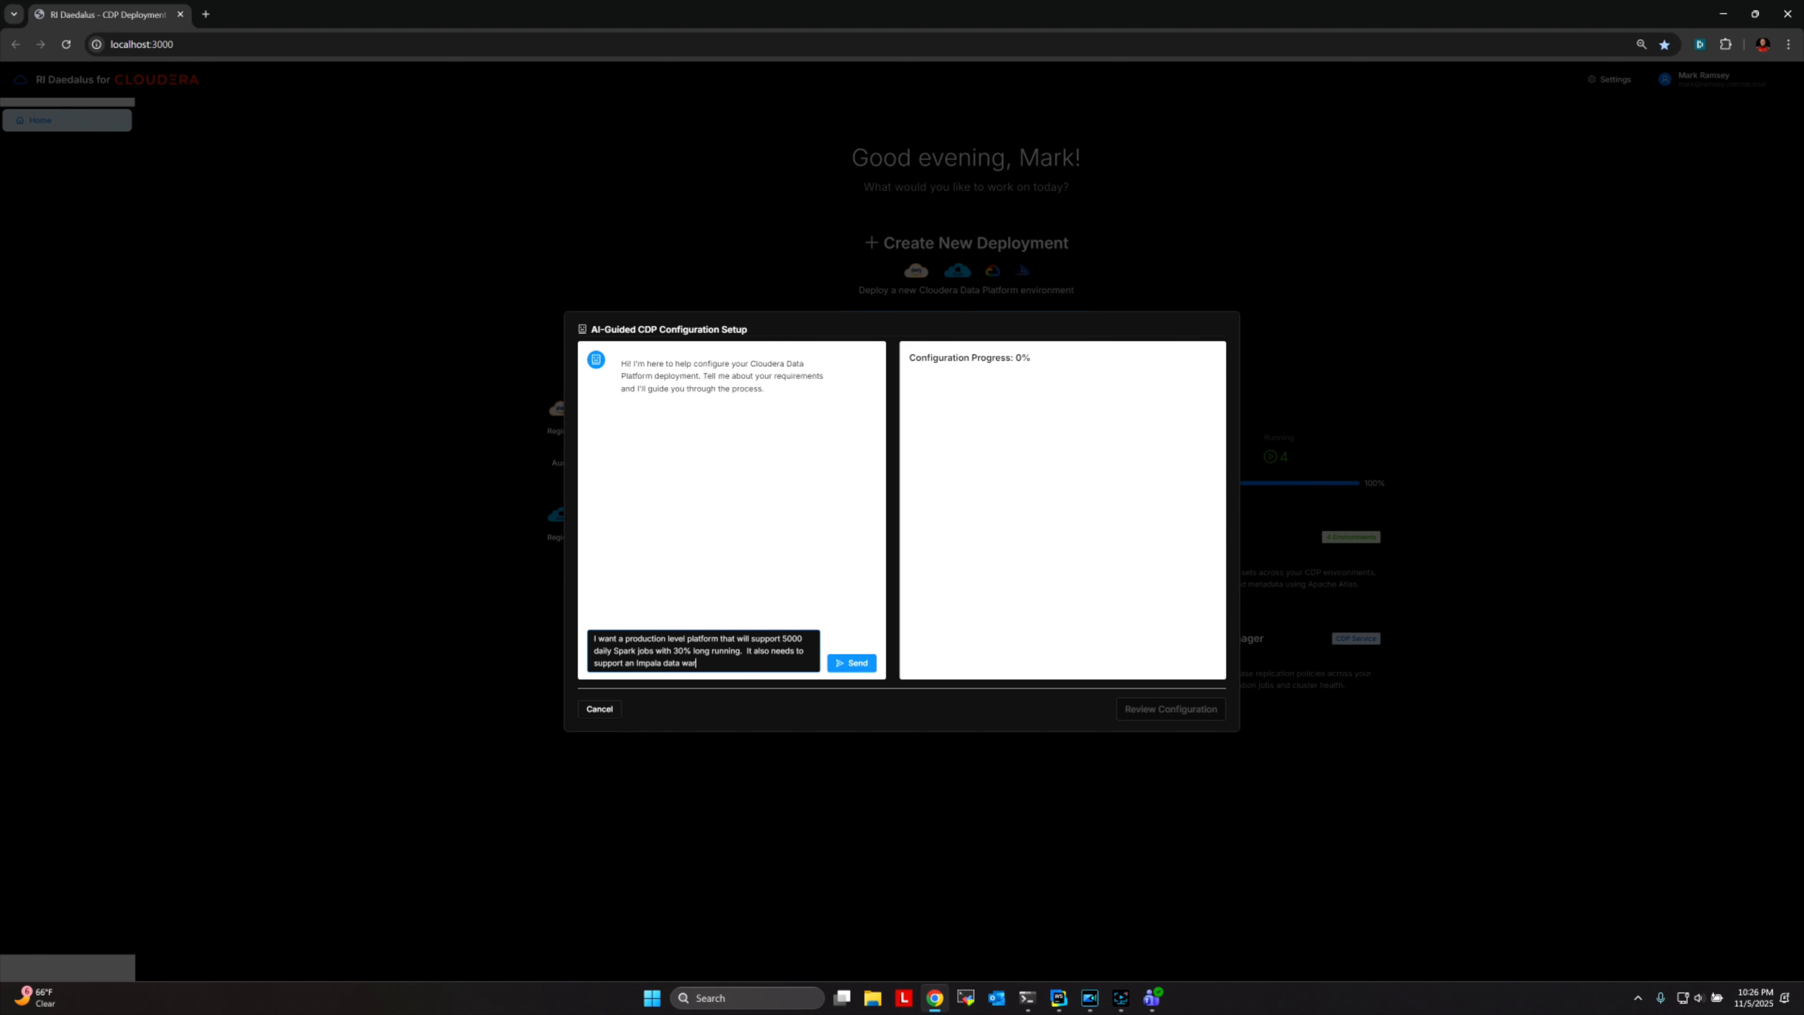
{"action": "type", "text": "ehouse with 500 users with 150 con"}
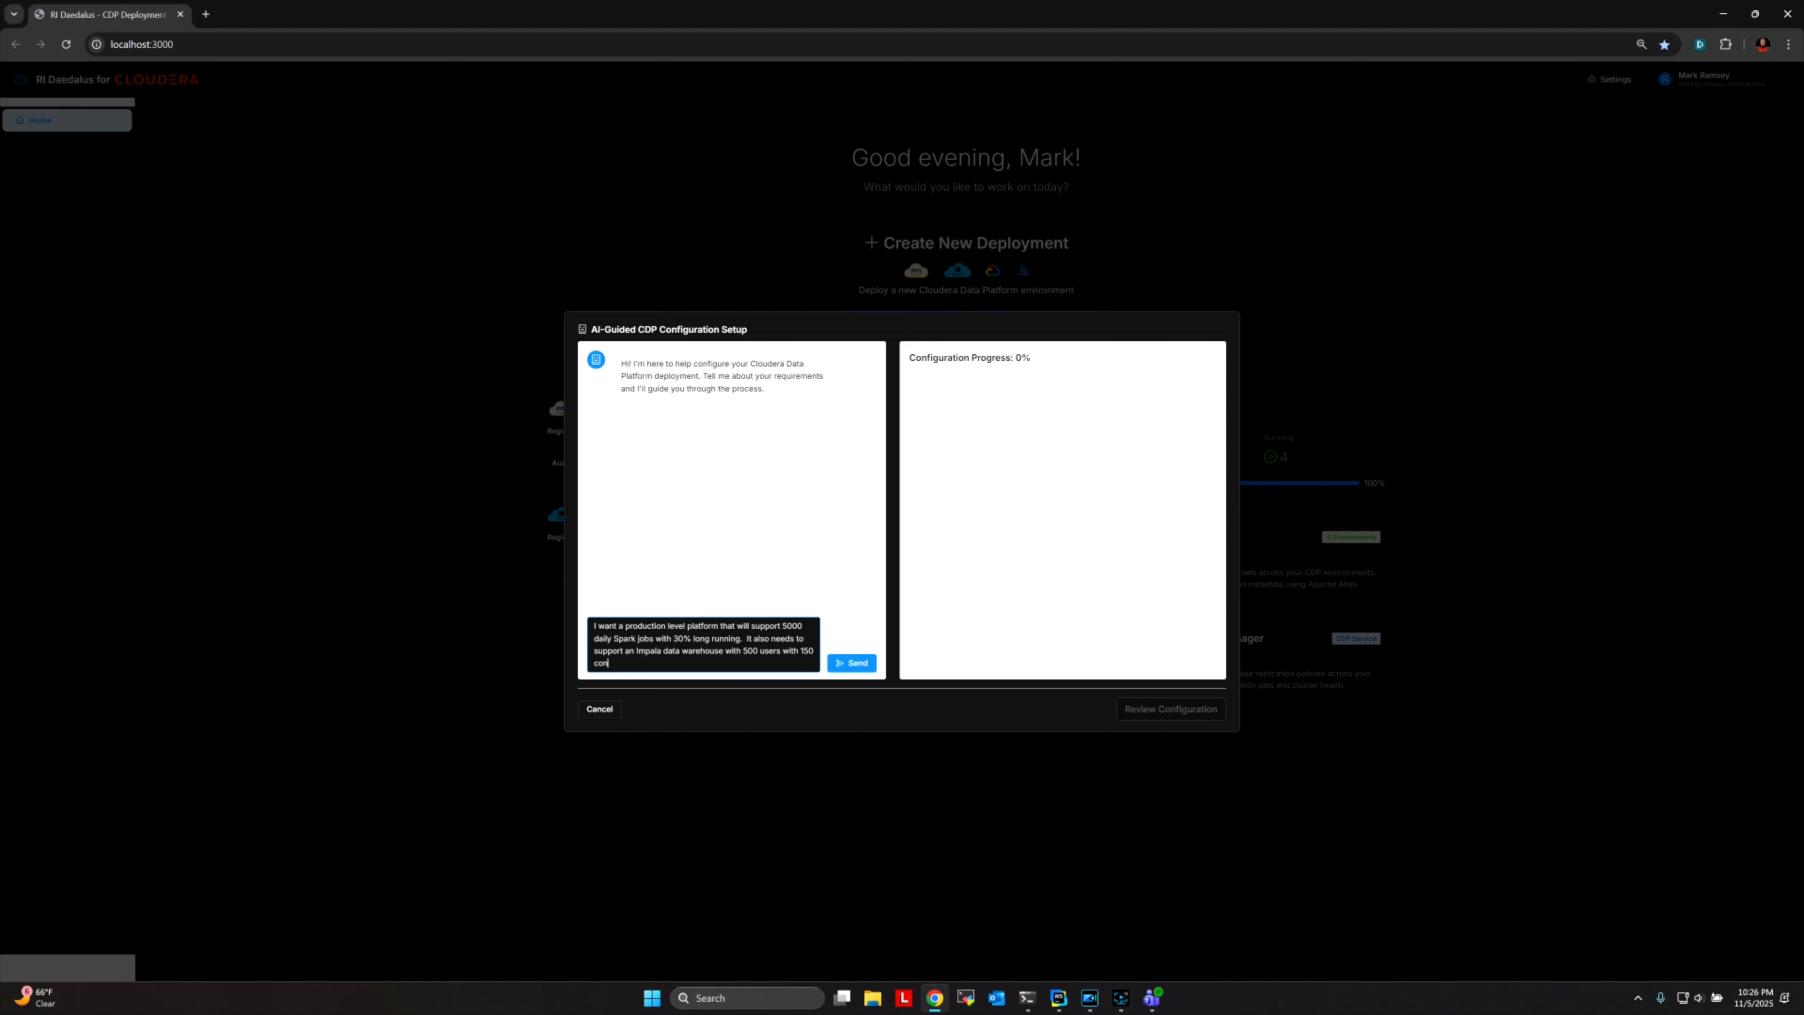